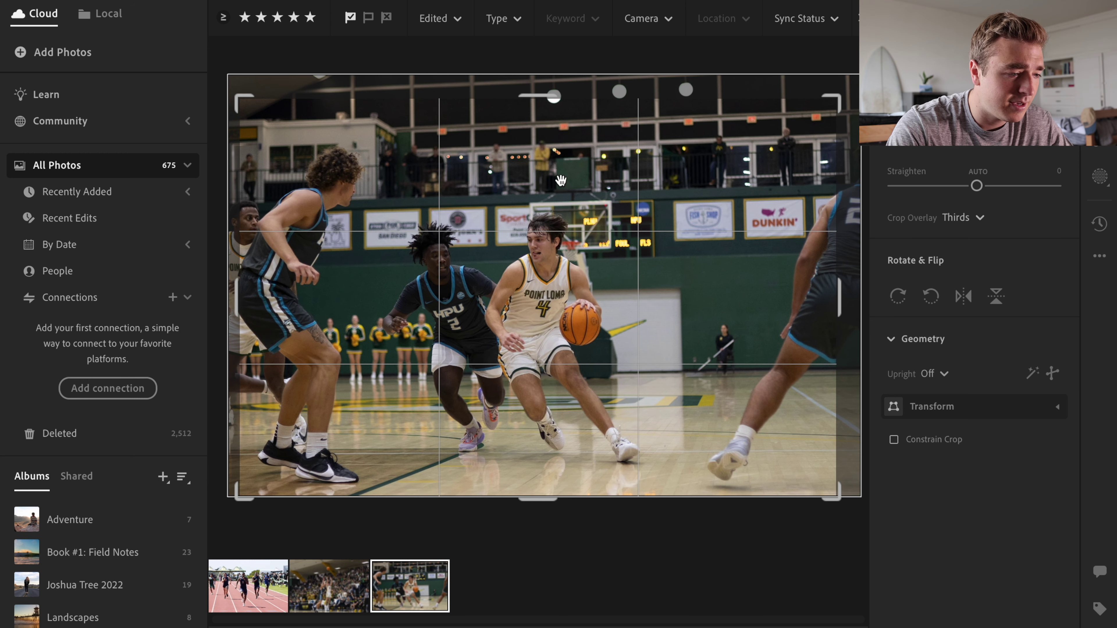
- Crop the basketball photo tighter around the two central players, trimming the upper stands, and reposition the image within the frame
key(Return)
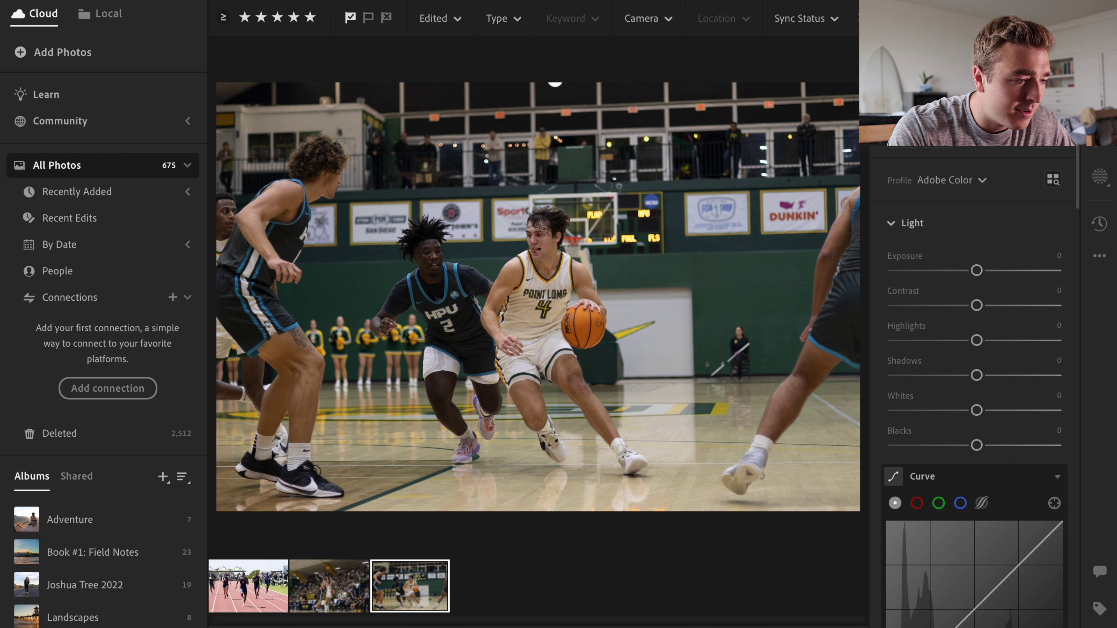
key(c)
drag(543, 102, 546, 128)
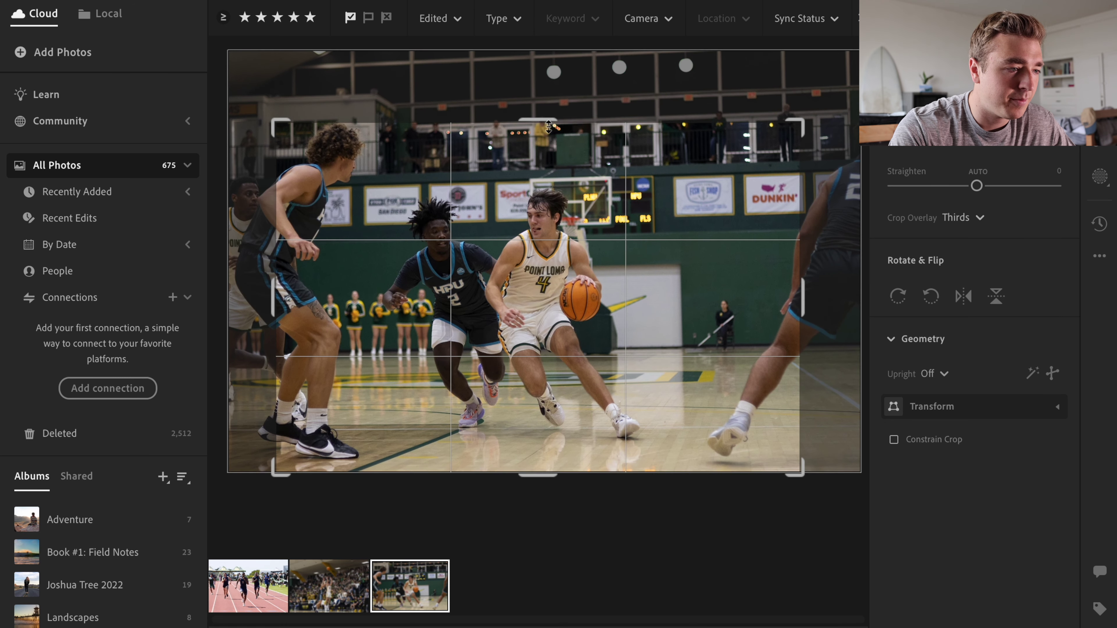
drag(548, 179, 551, 177)
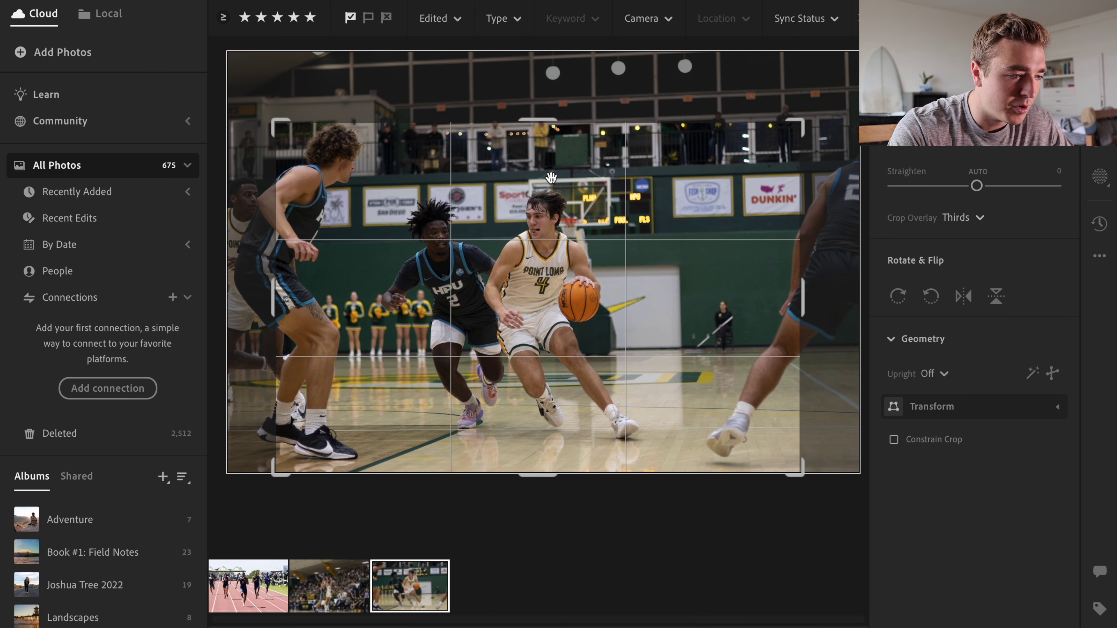
key(Return)
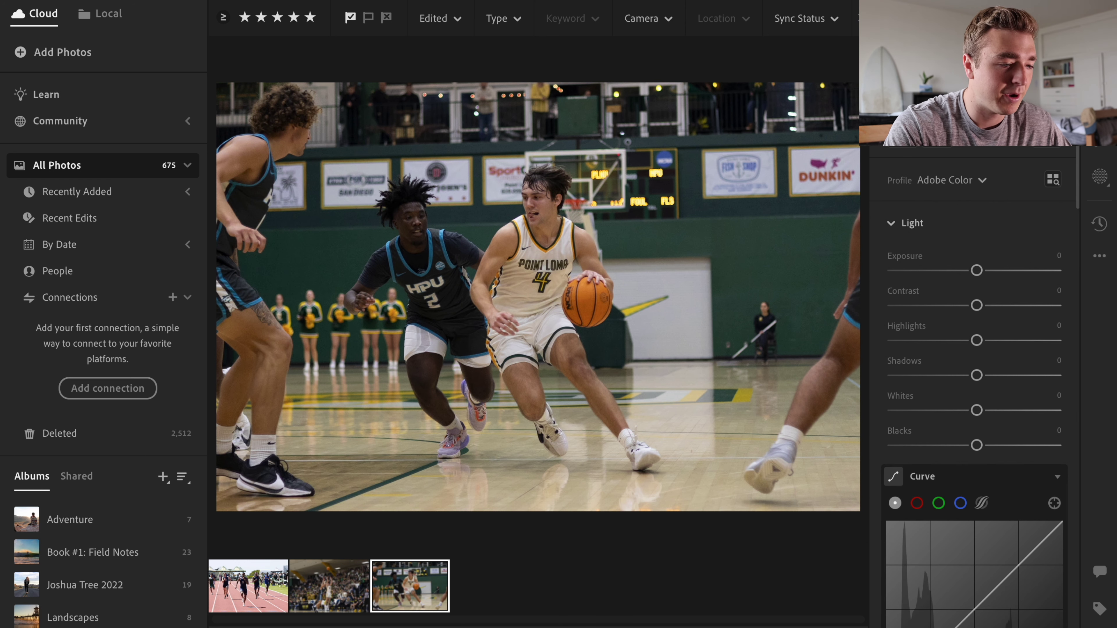
- Straighten the photo automatically and tighten the crop slightly more around the player with the ball
key(c)
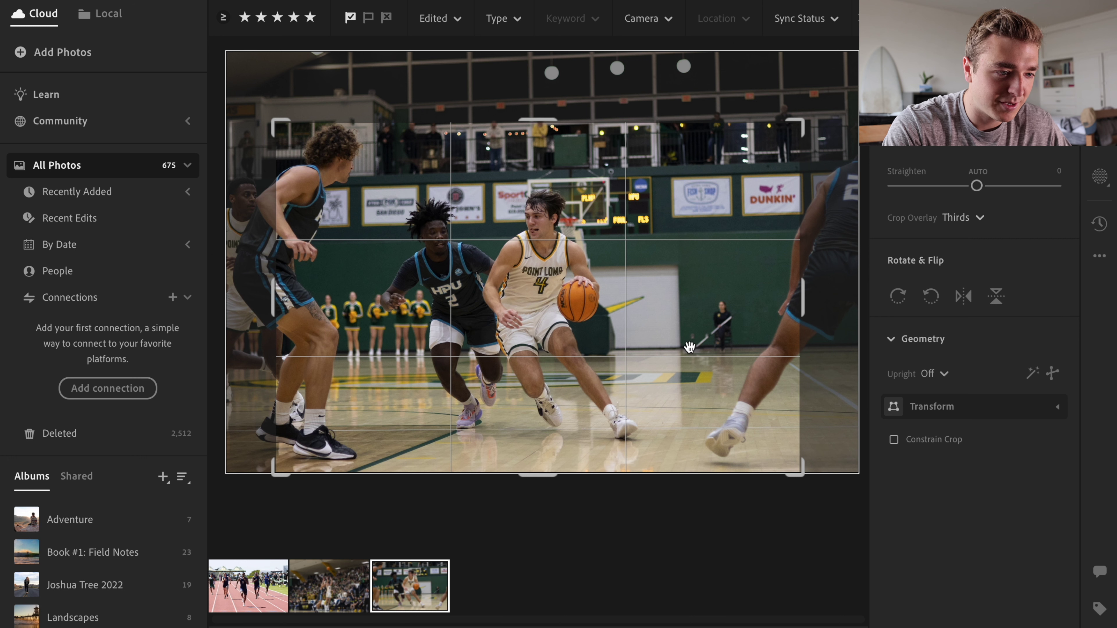
click(977, 173)
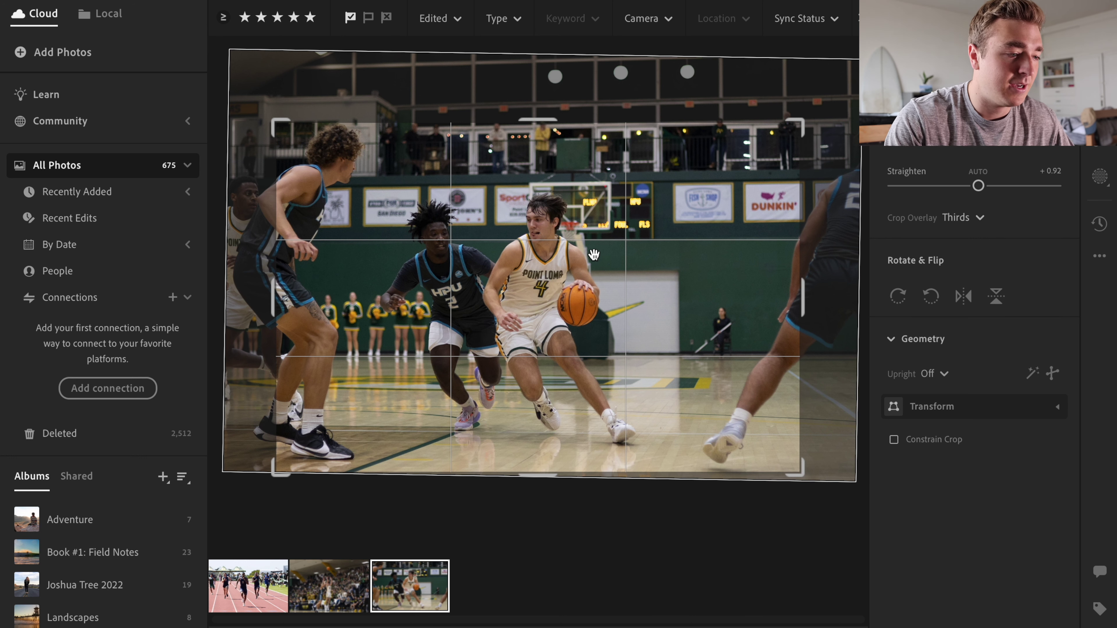
drag(593, 254, 595, 254)
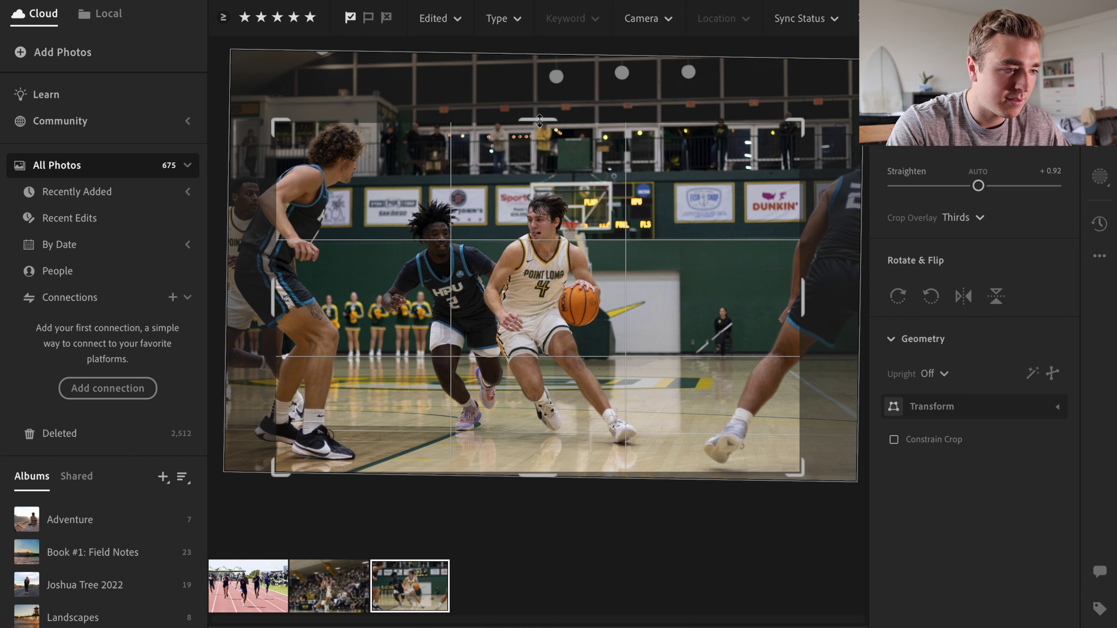
drag(540, 118, 543, 129)
key(Return)
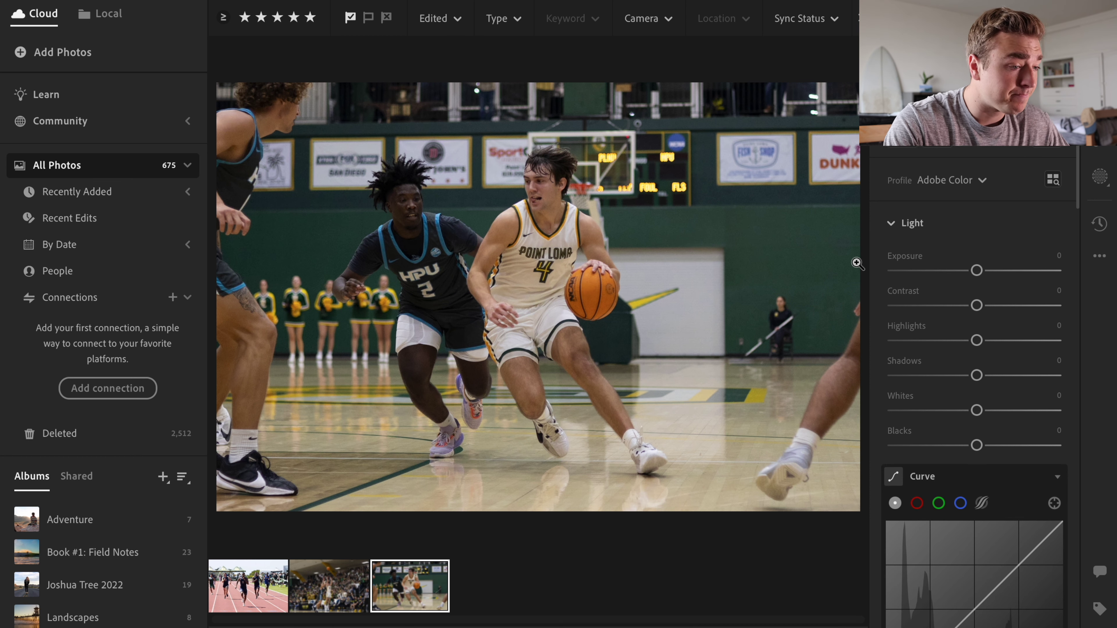
key(F2)
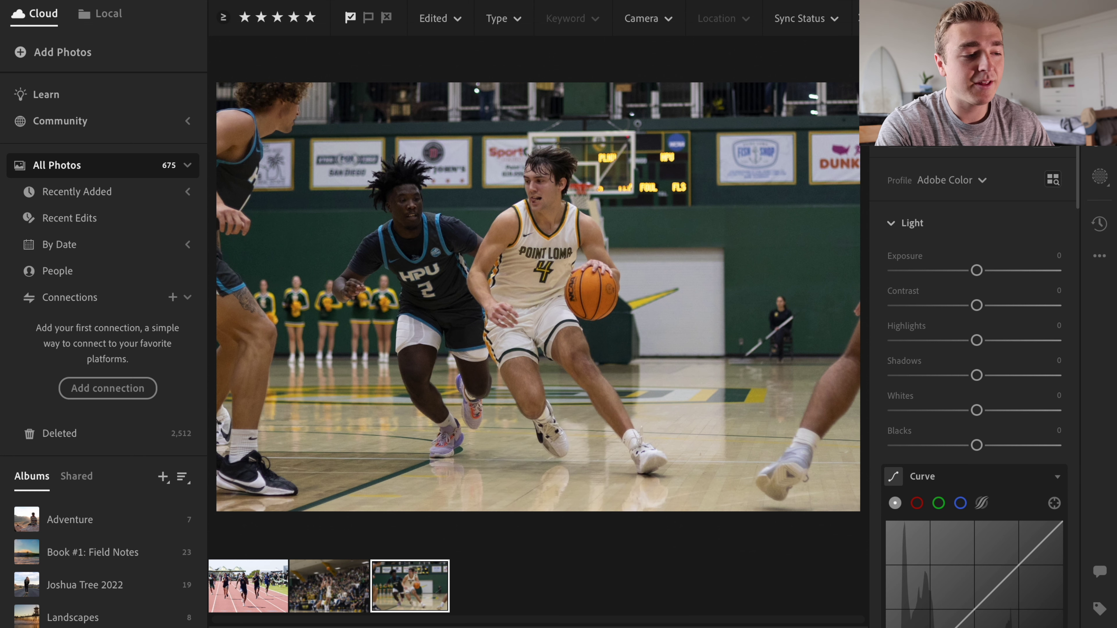
click(979, 5)
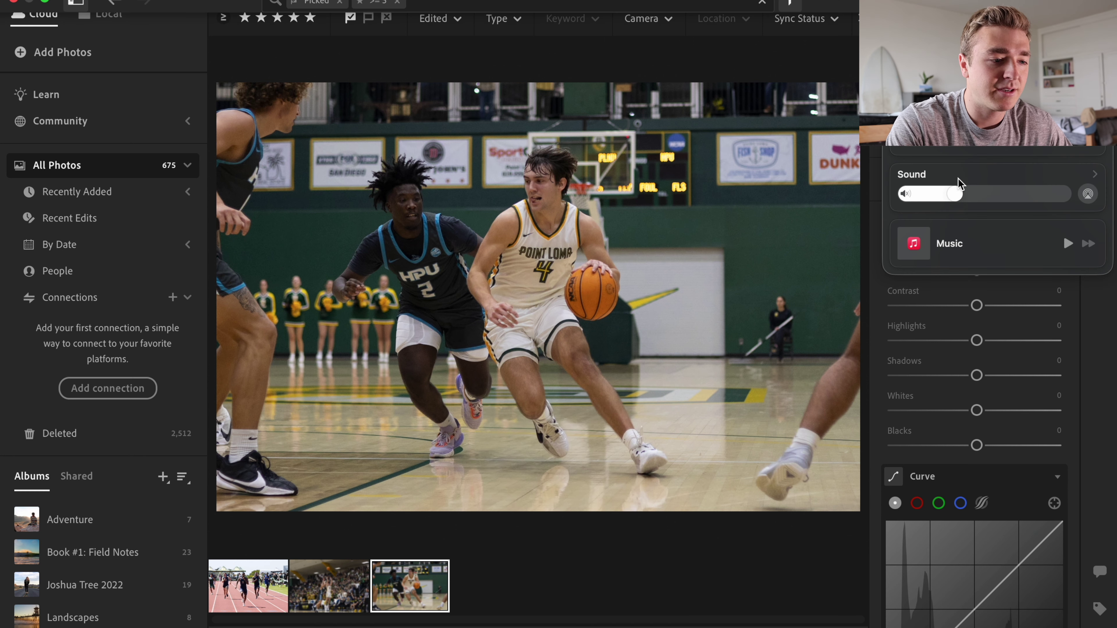
key(Escape)
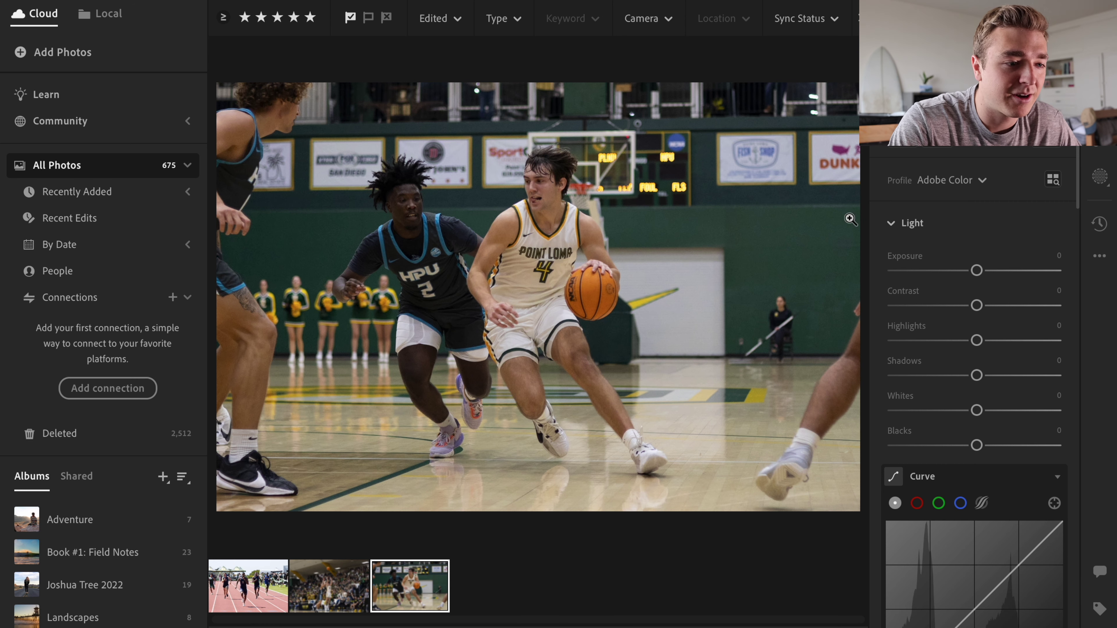
- Preview the saved Sports presets on the photo one after another, from Bright Whites through Sunny Day
key(shift+p)
click(702, 243)
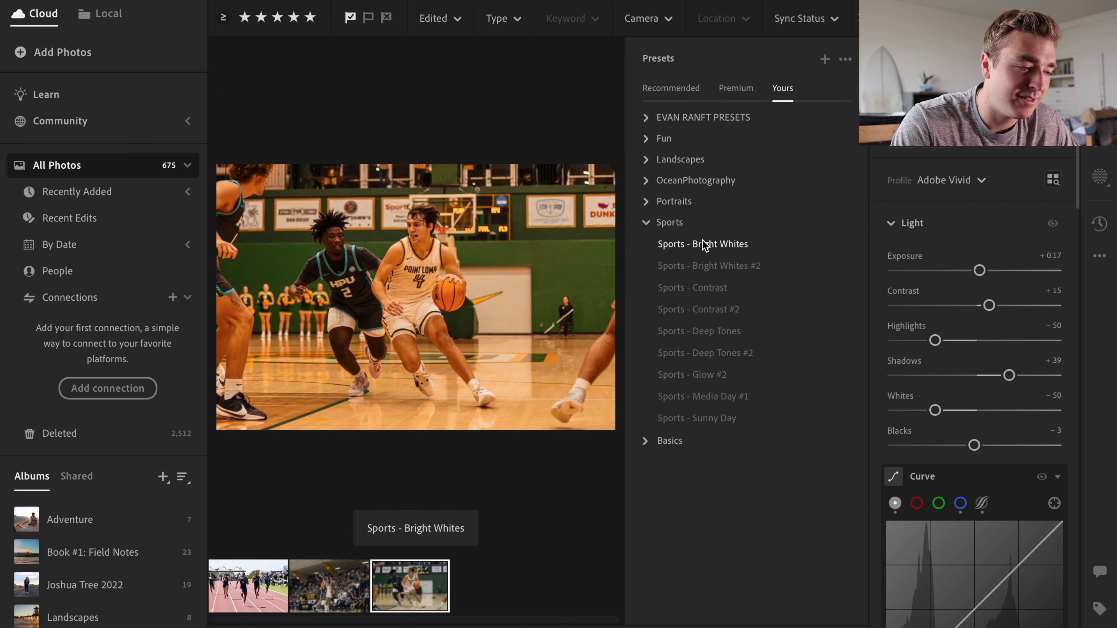
click(712, 260)
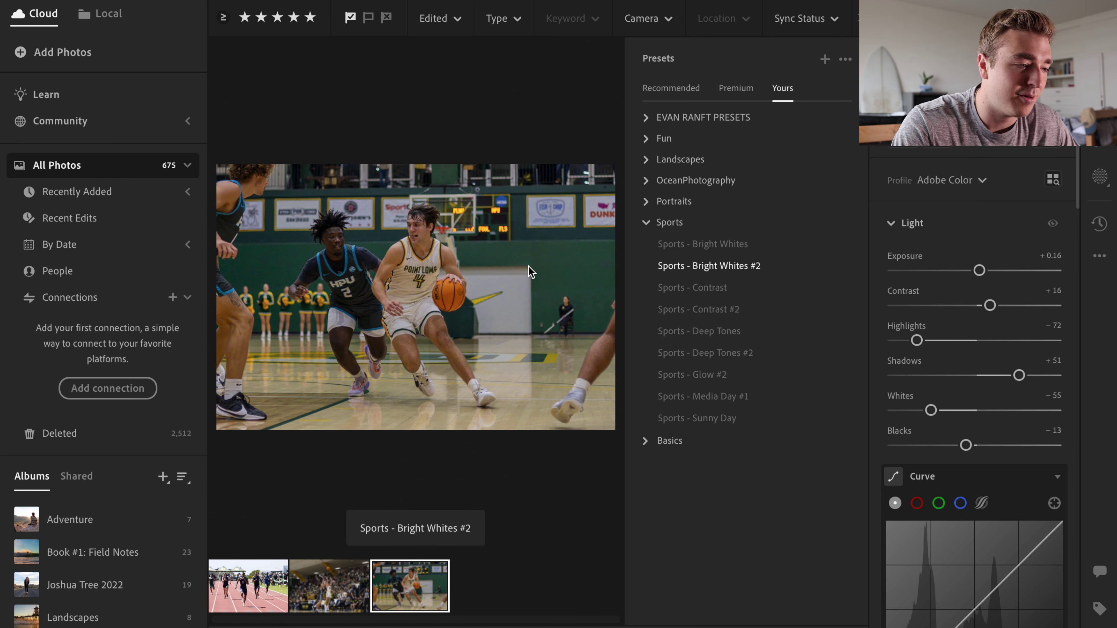
click(733, 287)
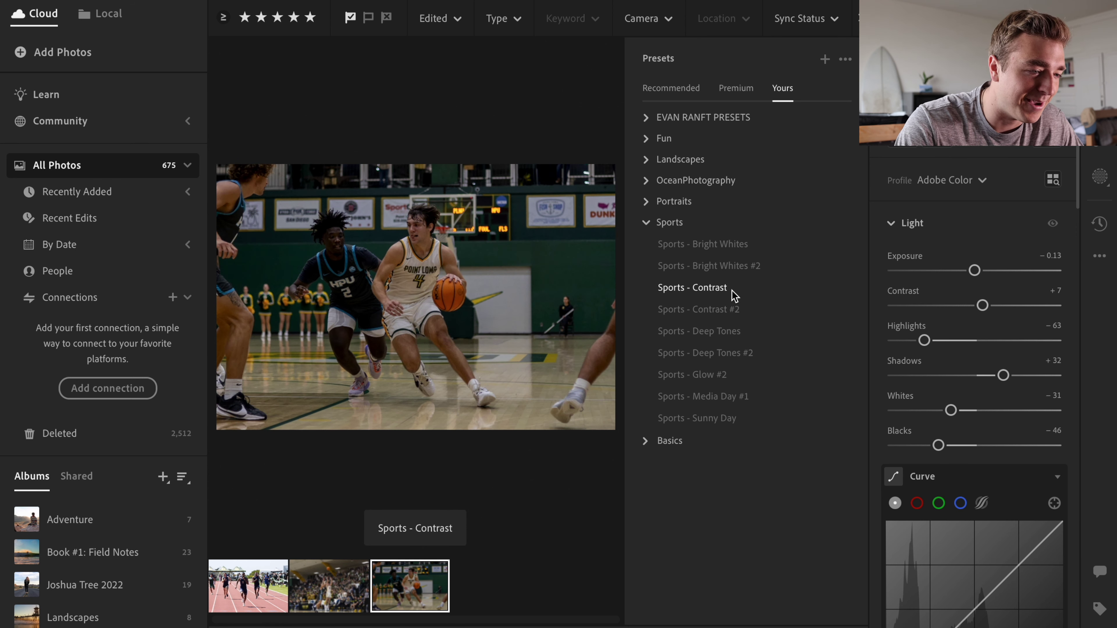
click(706, 312)
click(713, 331)
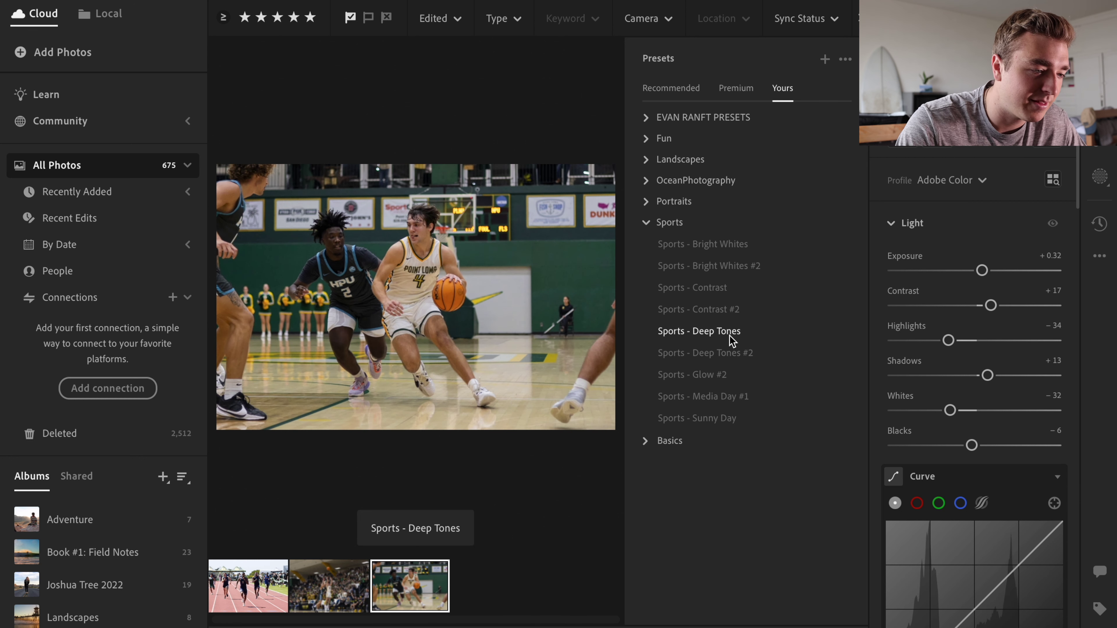
click(730, 362)
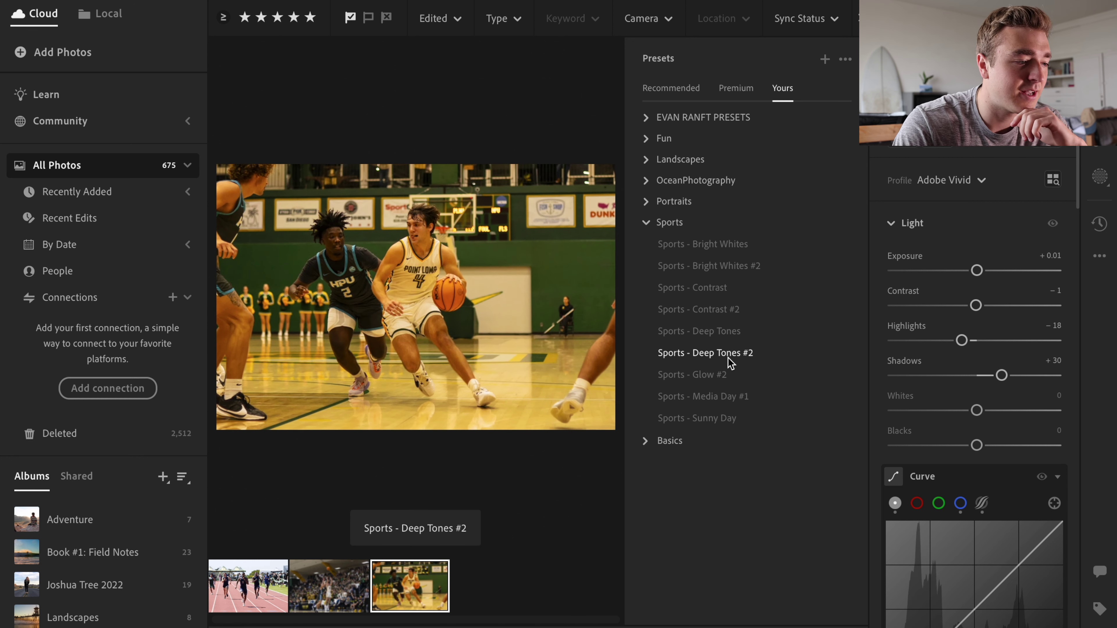
click(723, 380)
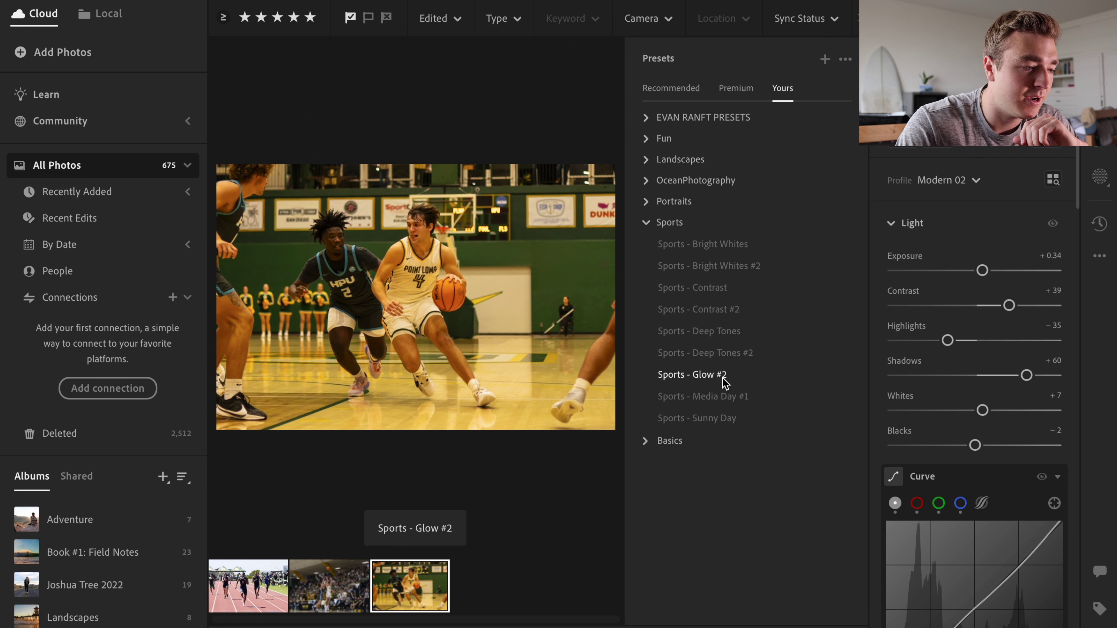
click(729, 400)
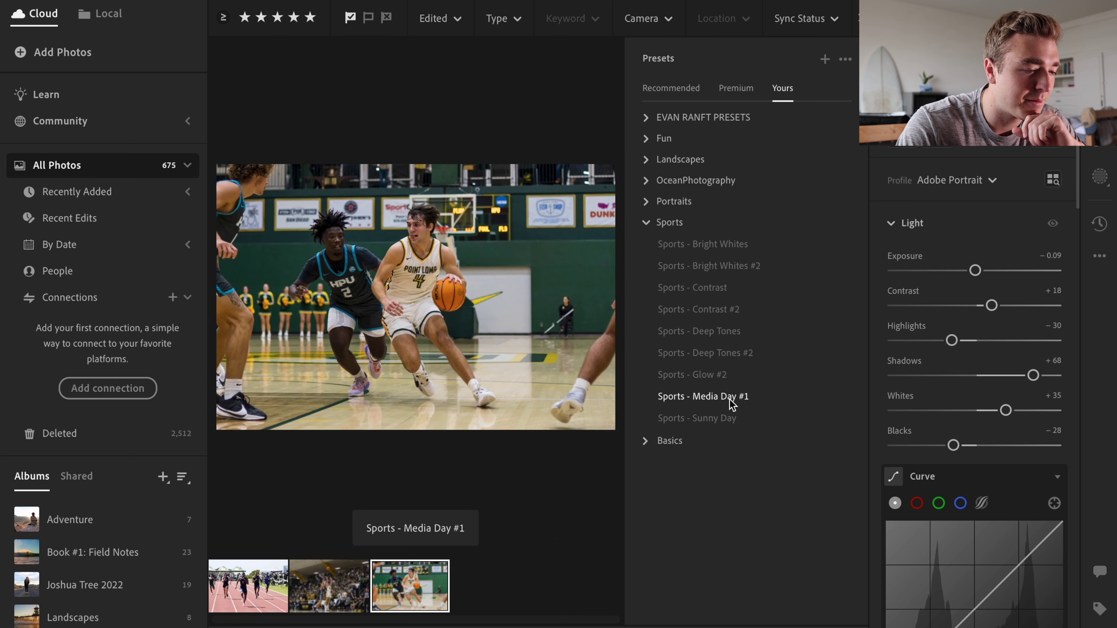
click(733, 427)
- Apply the Sports - Deep Tones preset to the photo and close the presets
click(698, 332)
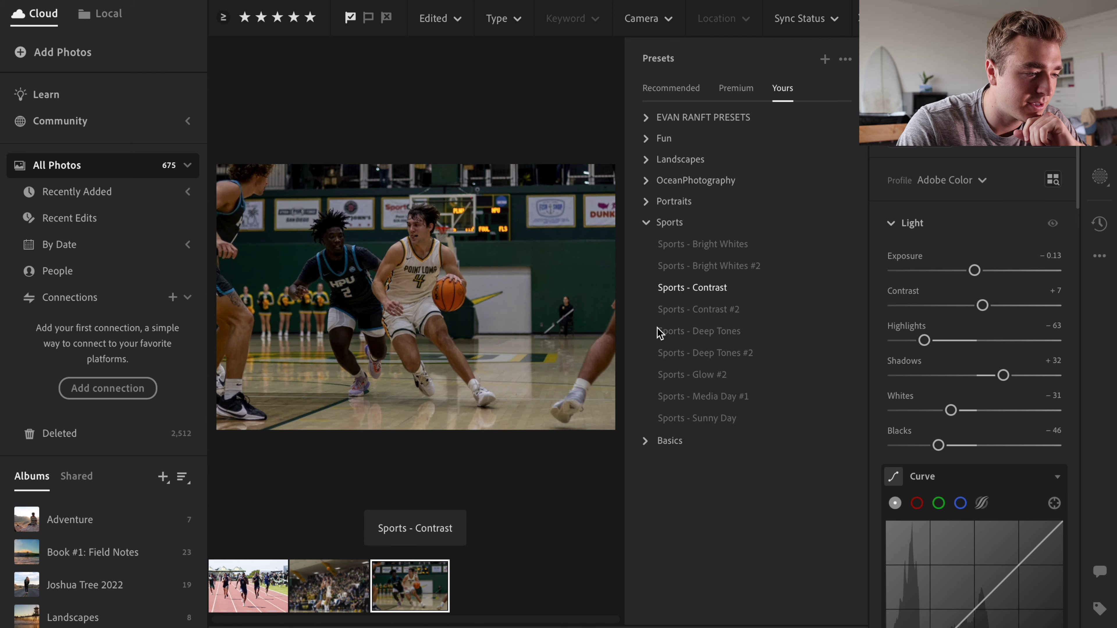
click(666, 334)
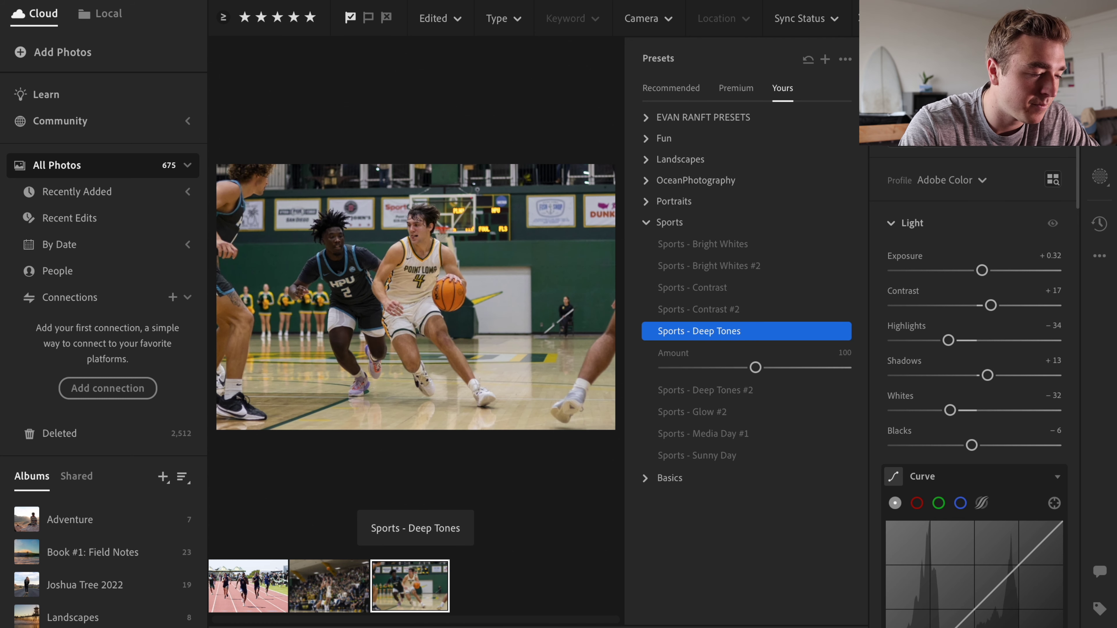
key(shift+p)
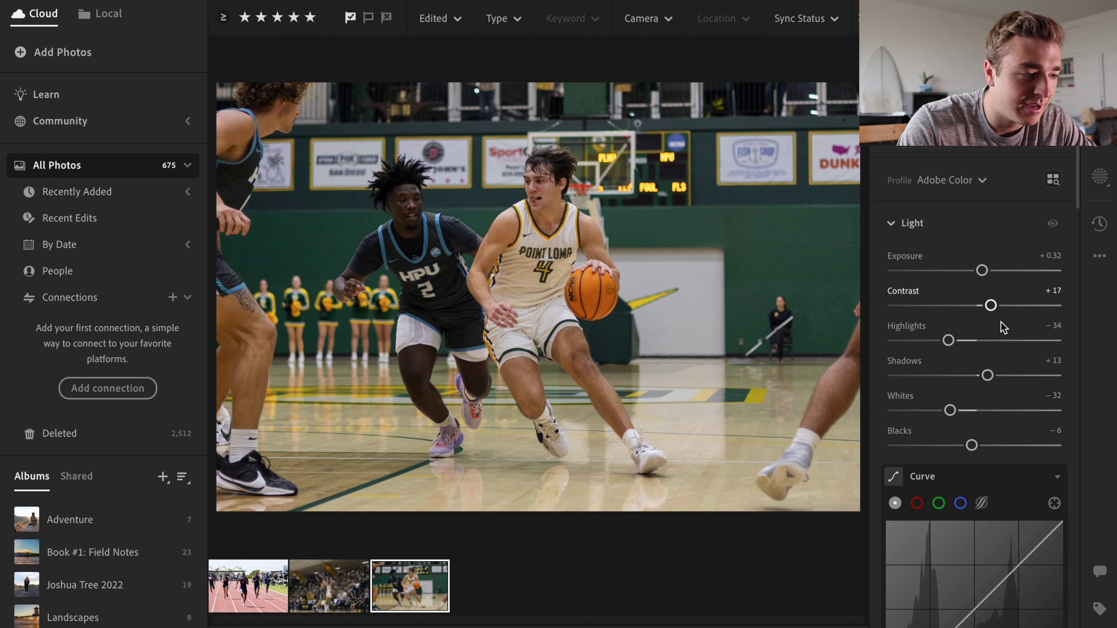
- Raise the photo's exposure to +0.48 and check the background grain up close
drag(982, 270, 985, 271)
click(706, 220)
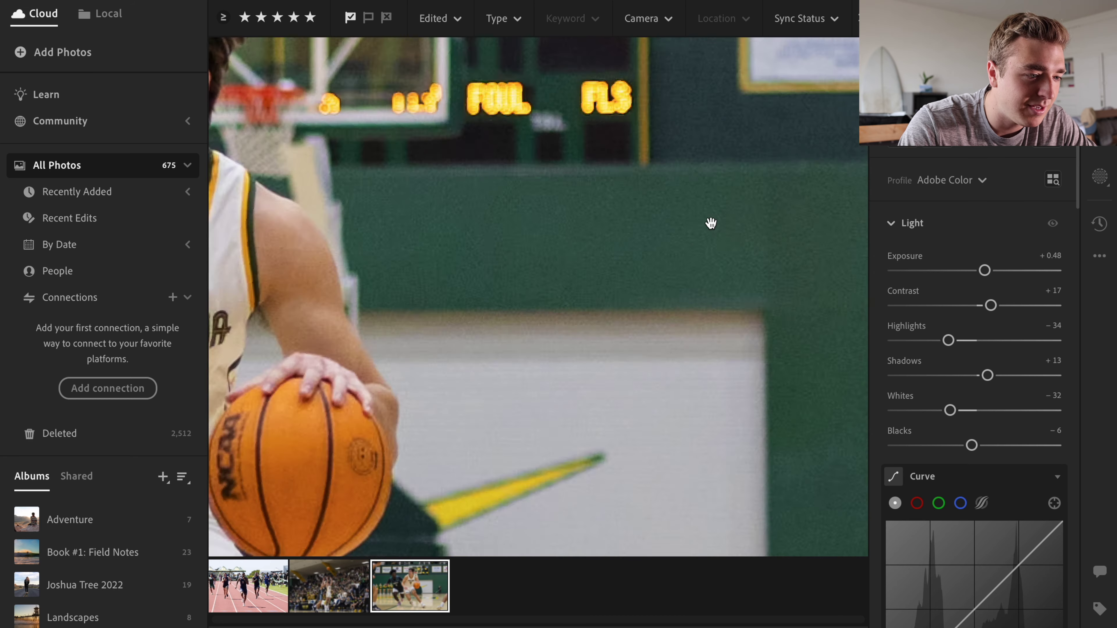
click(731, 242)
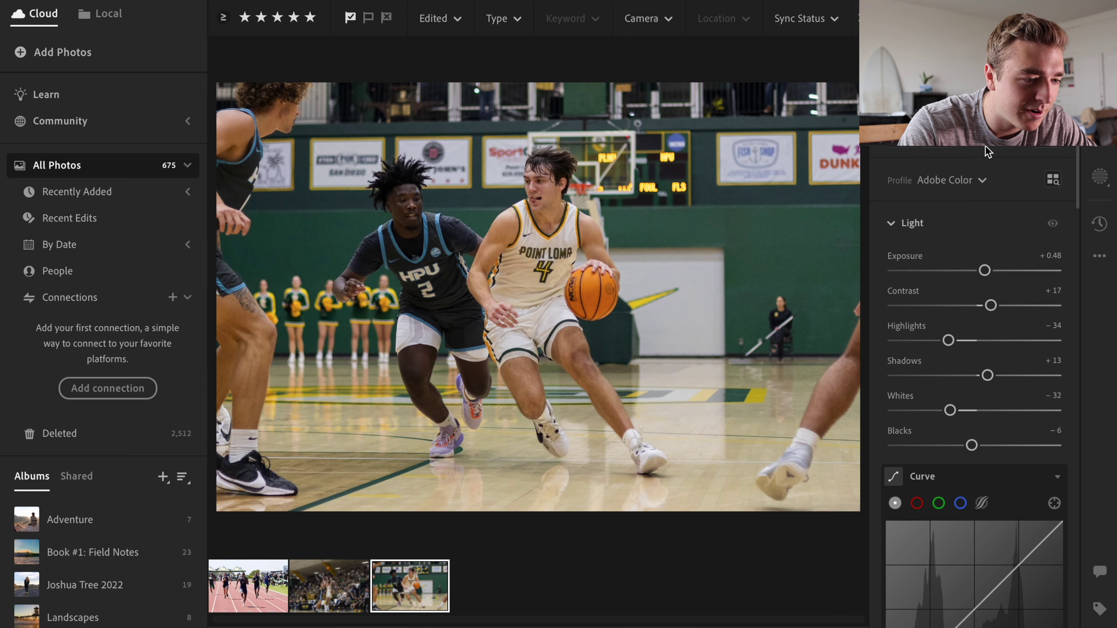
- Set the photo's sharpening to 60 and its manual noise reduction to 30 for both luminance and color
scroll(989, 246, down, 5)
scroll(975, 291, down, 15)
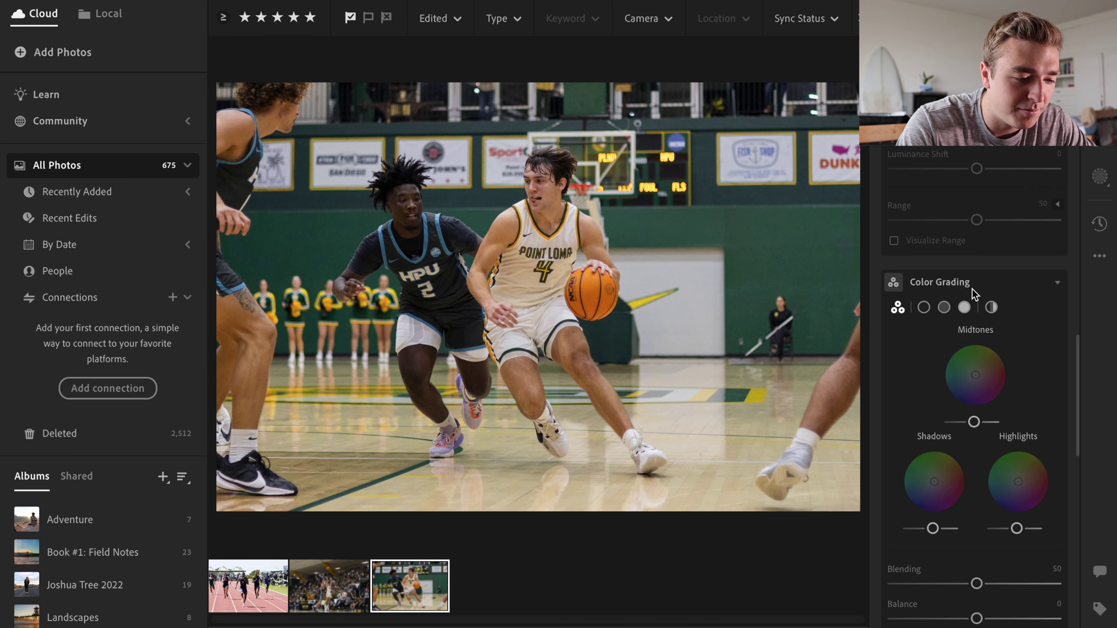
scroll(995, 354, down, 3)
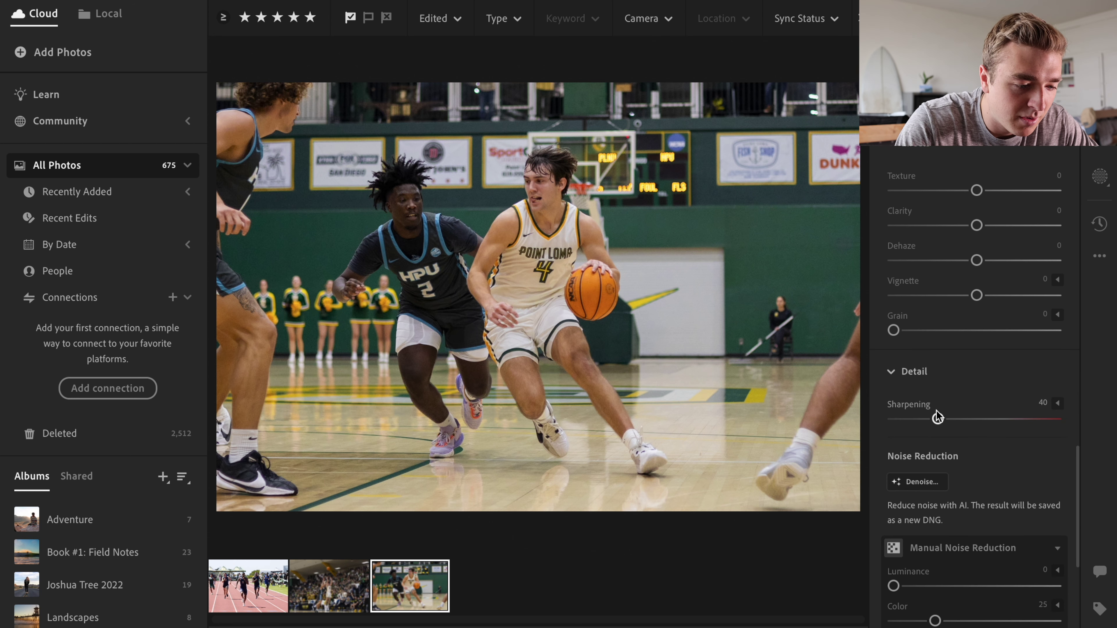
drag(936, 418, 960, 418)
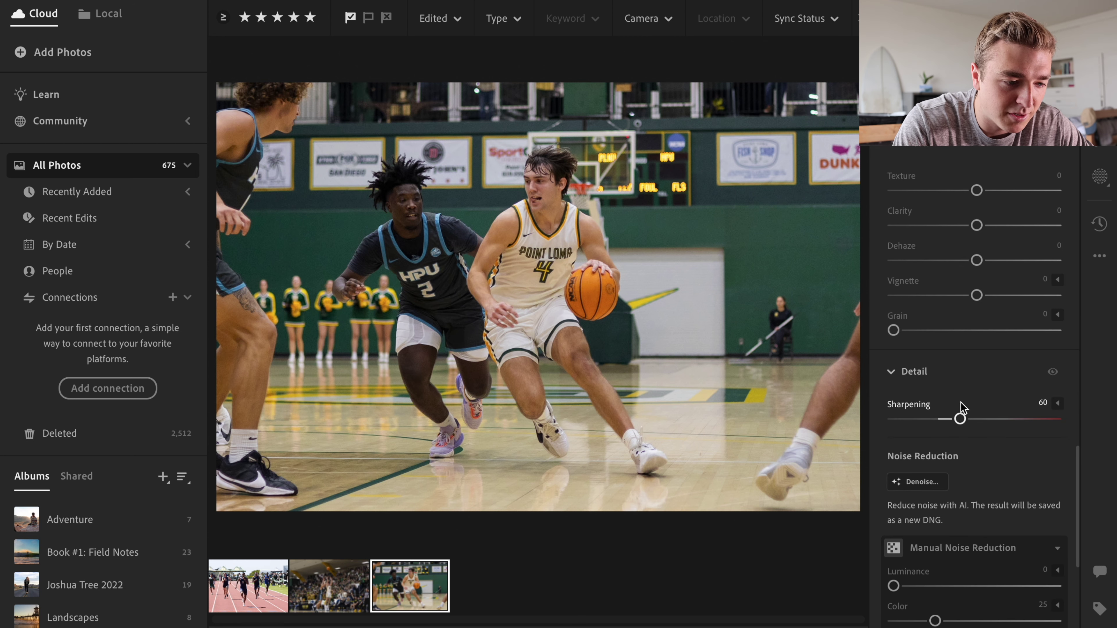
scroll(923, 440, down, 3)
drag(894, 463, 944, 500)
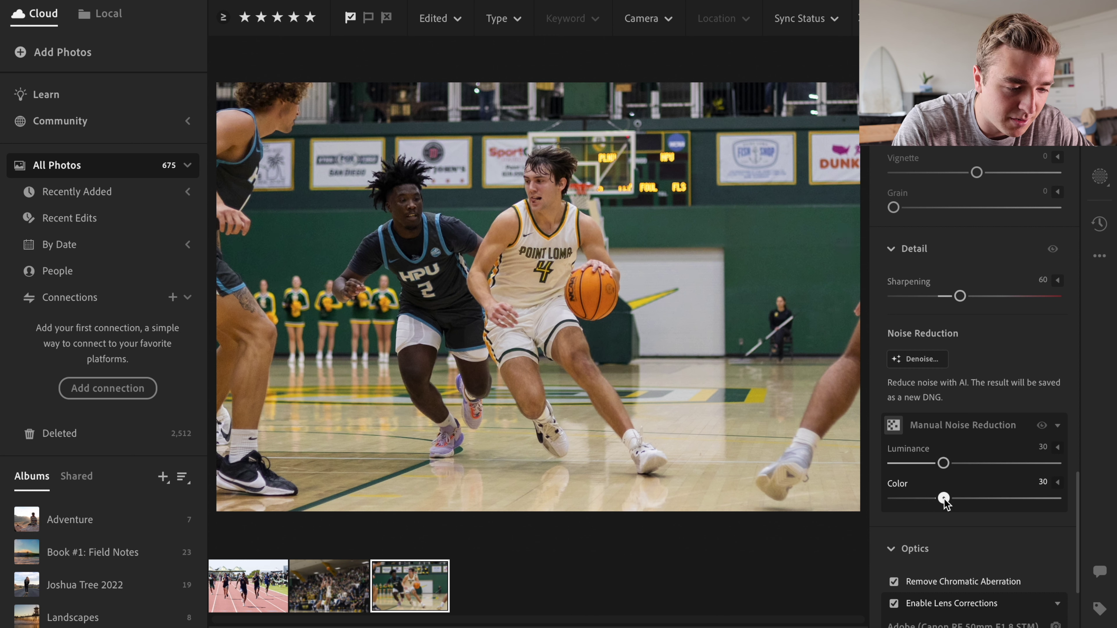
- Change the photo's color profile to Adobe Portrait
scroll(995, 323, up, 2)
scroll(996, 324, up, 15)
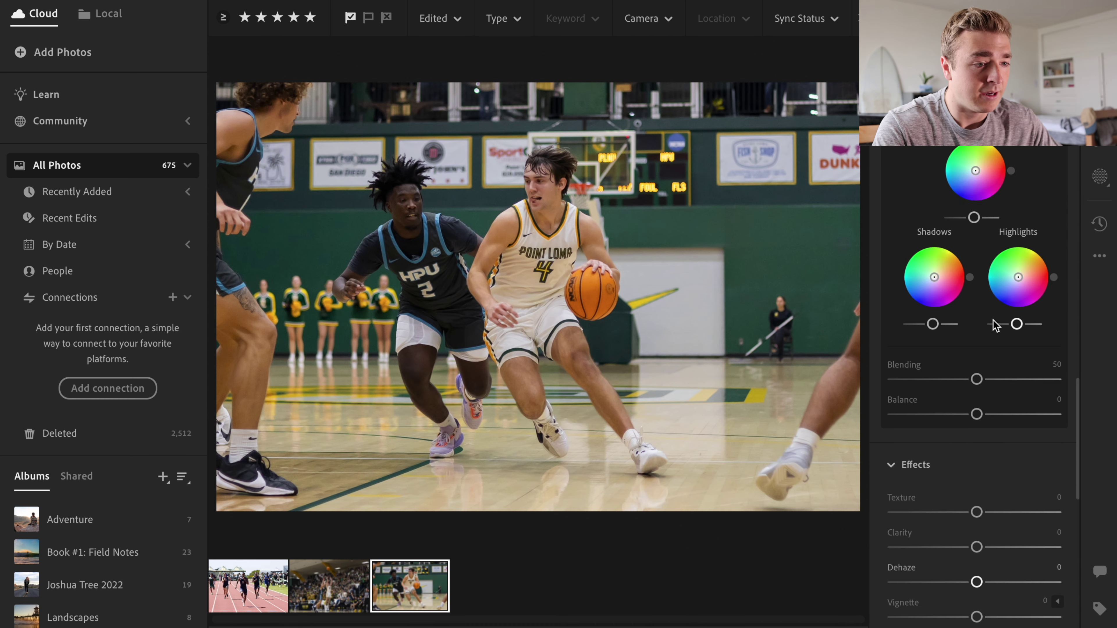
scroll(993, 323, up, 12)
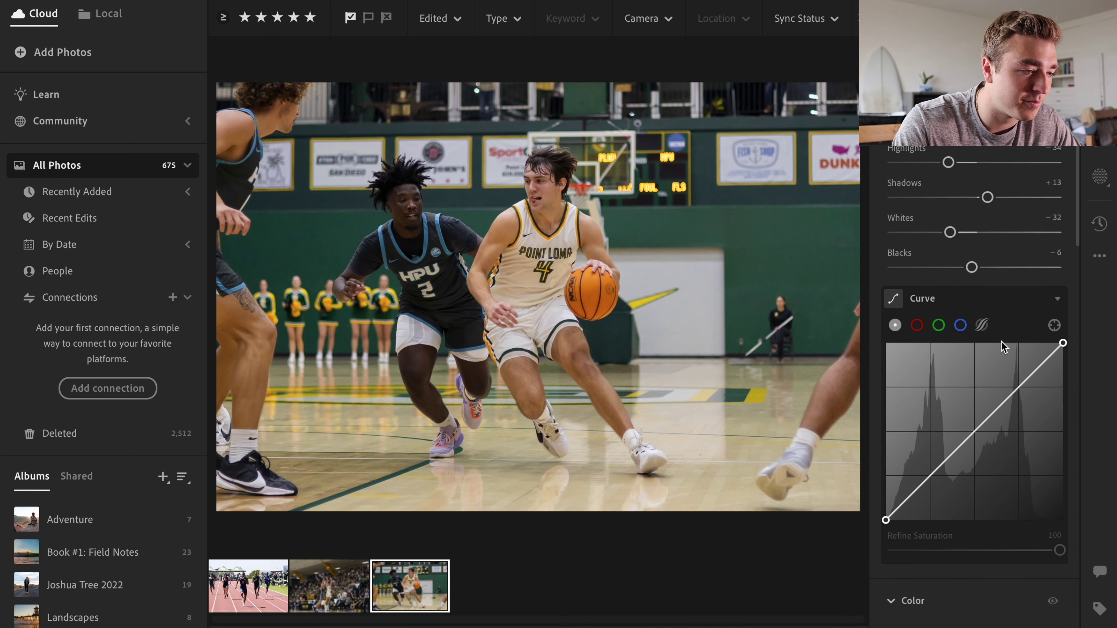
scroll(1000, 343, up, 4)
click(963, 181)
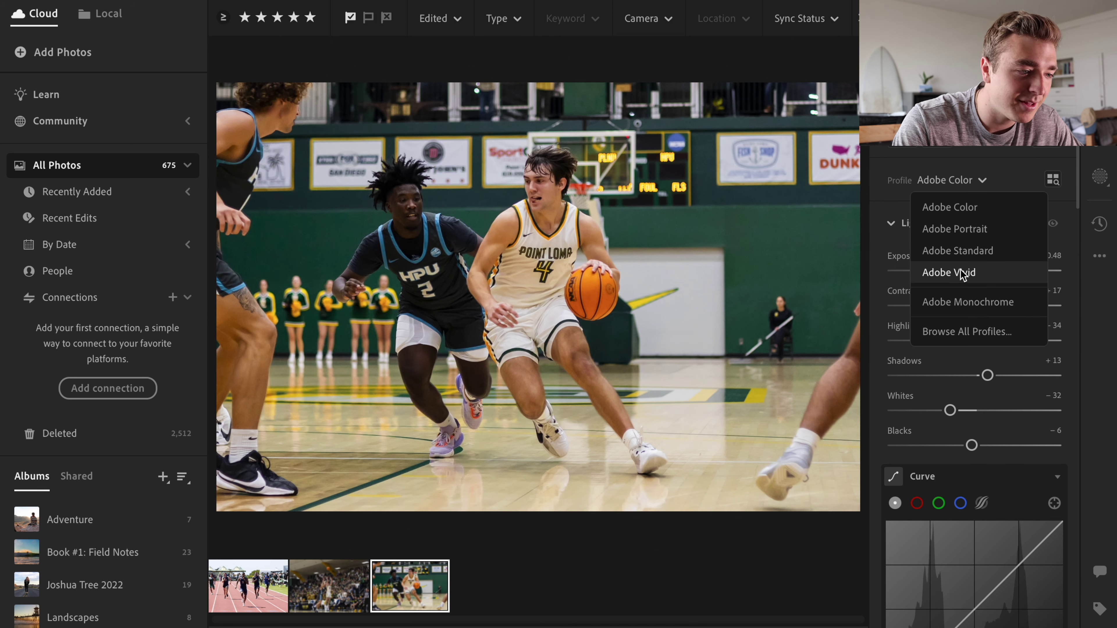
click(941, 215)
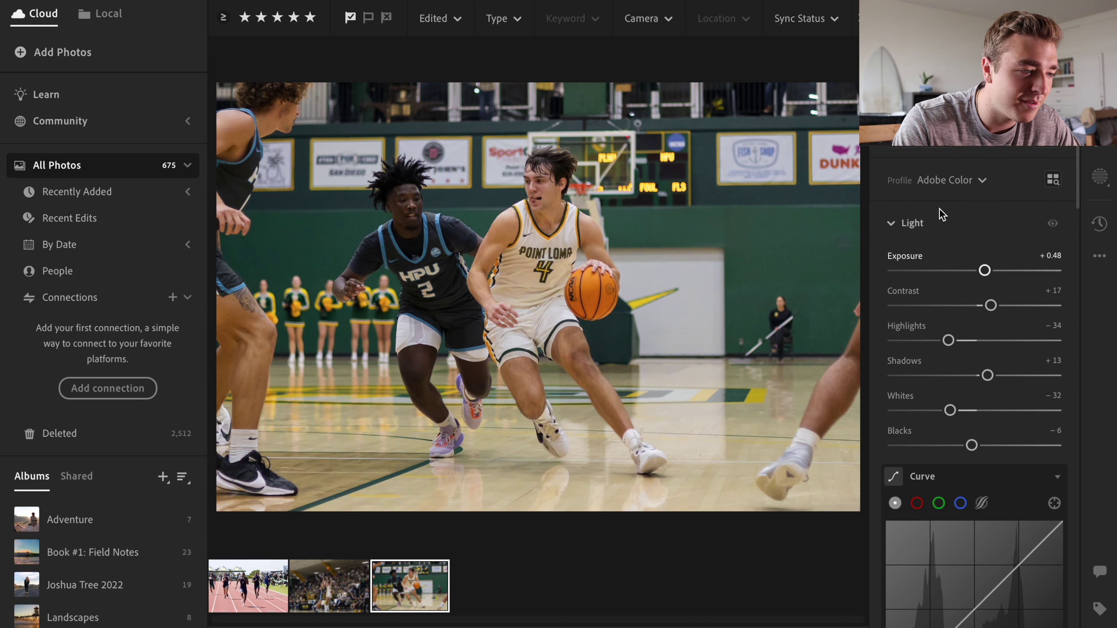
click(982, 181)
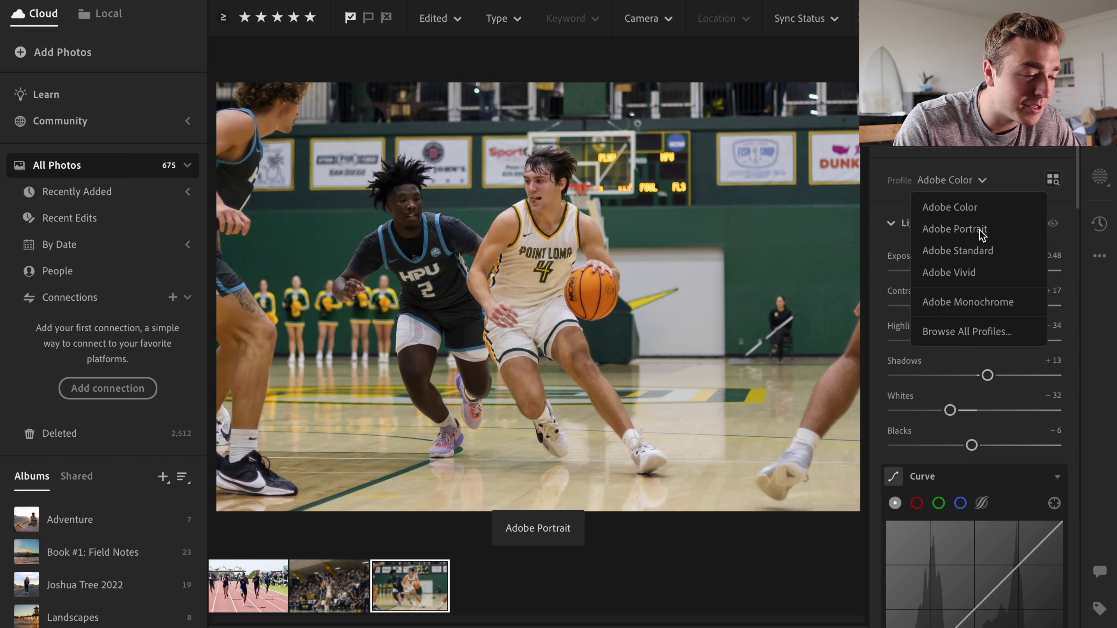
click(979, 230)
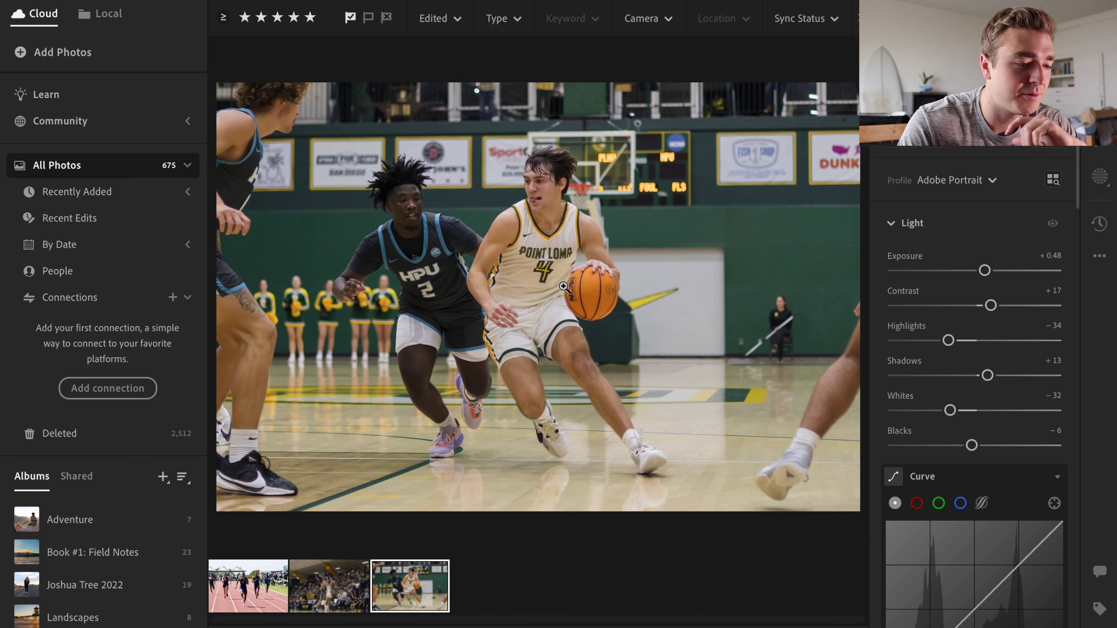
- Set the photo's saturation to +1, its vibrance to +8 and its color temperature to 3,564
scroll(987, 243, down, 15)
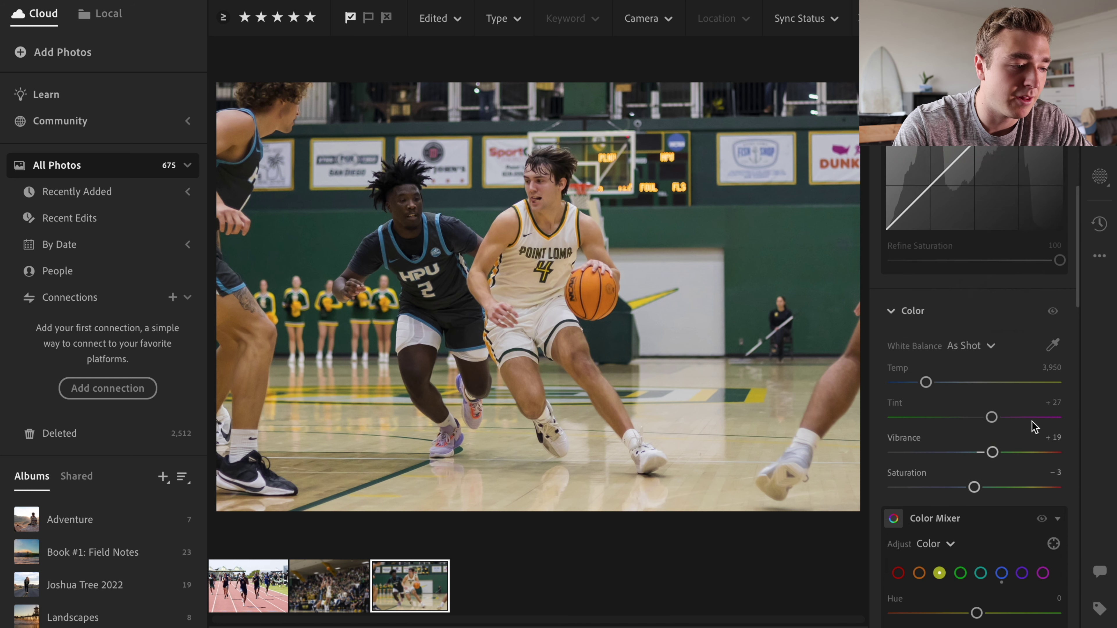
scroll(1002, 352, up, 1)
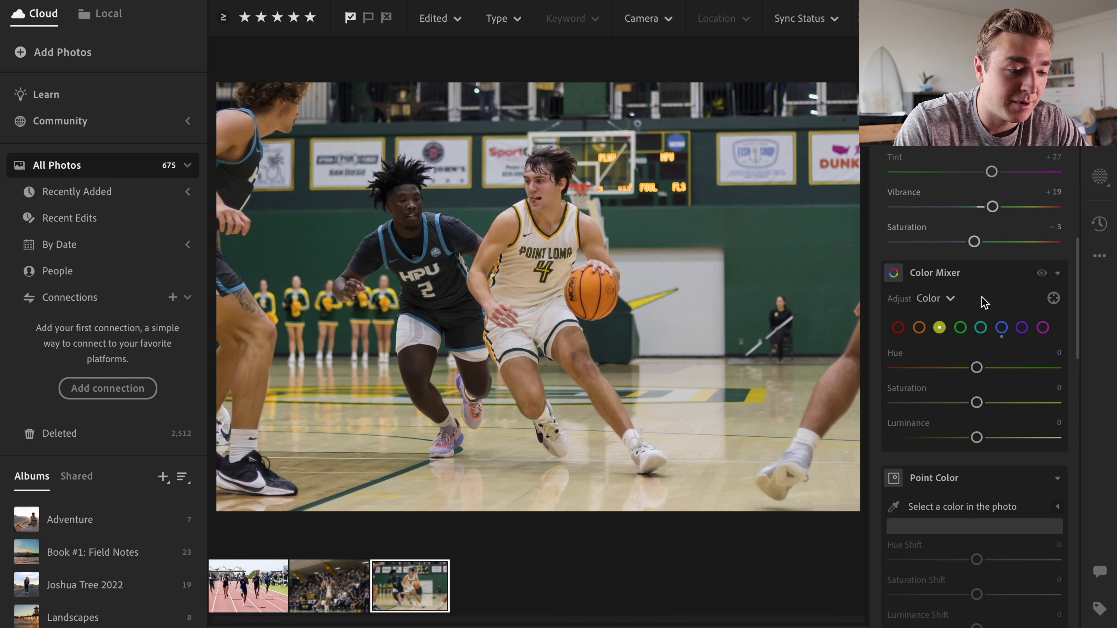
double_click(975, 241)
drag(975, 242, 982, 206)
scroll(983, 207, up, 3)
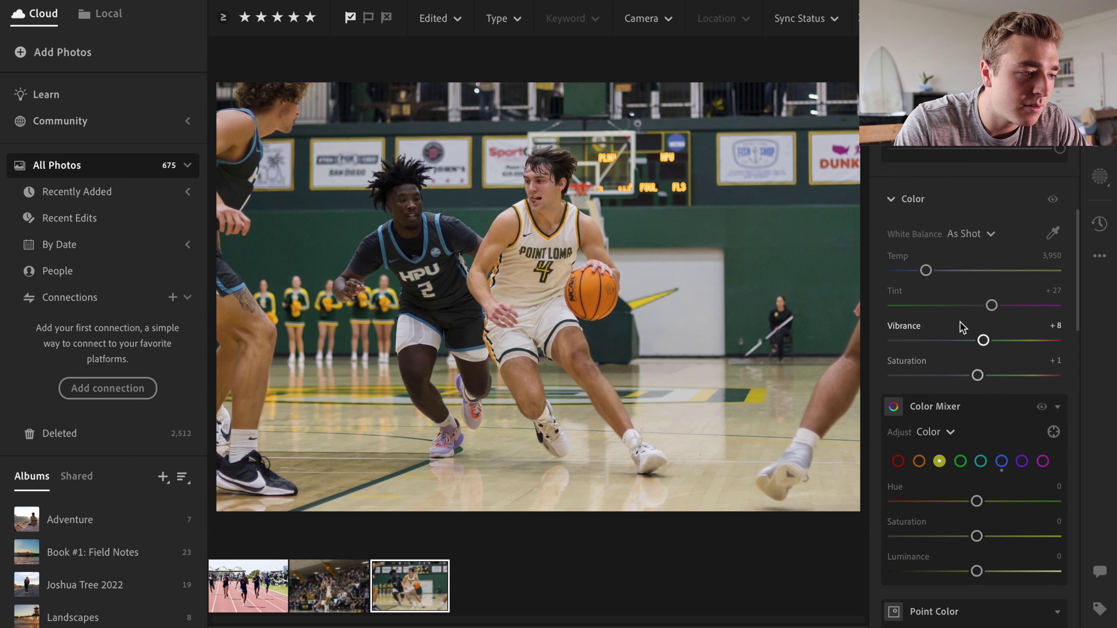
drag(923, 270, 920, 270)
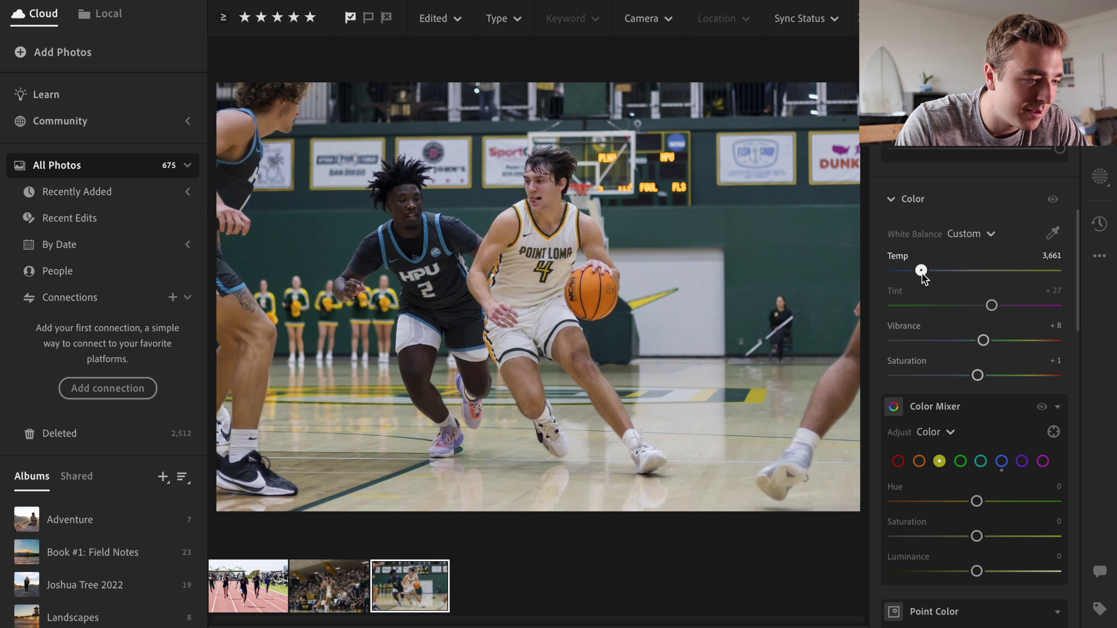
drag(920, 273, 921, 273)
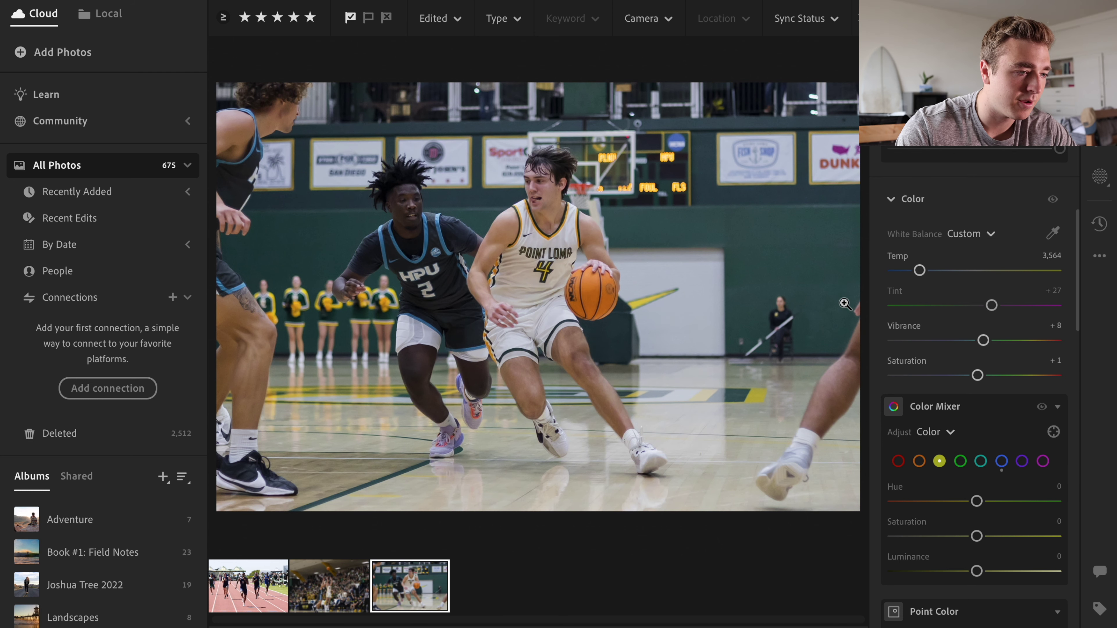
- Compare the cooler, edited version of the photo with the original several times
key(shift+r)
key(backslash)
key(backslash)
key(backslash)
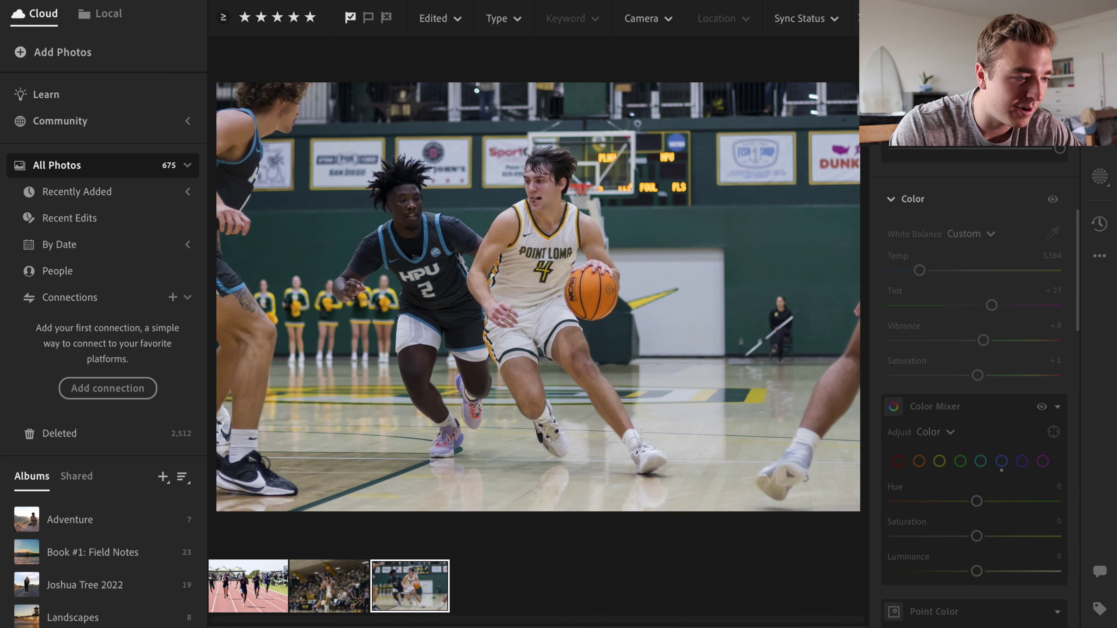
key(backslash)
key(backslash)
key(backslash)
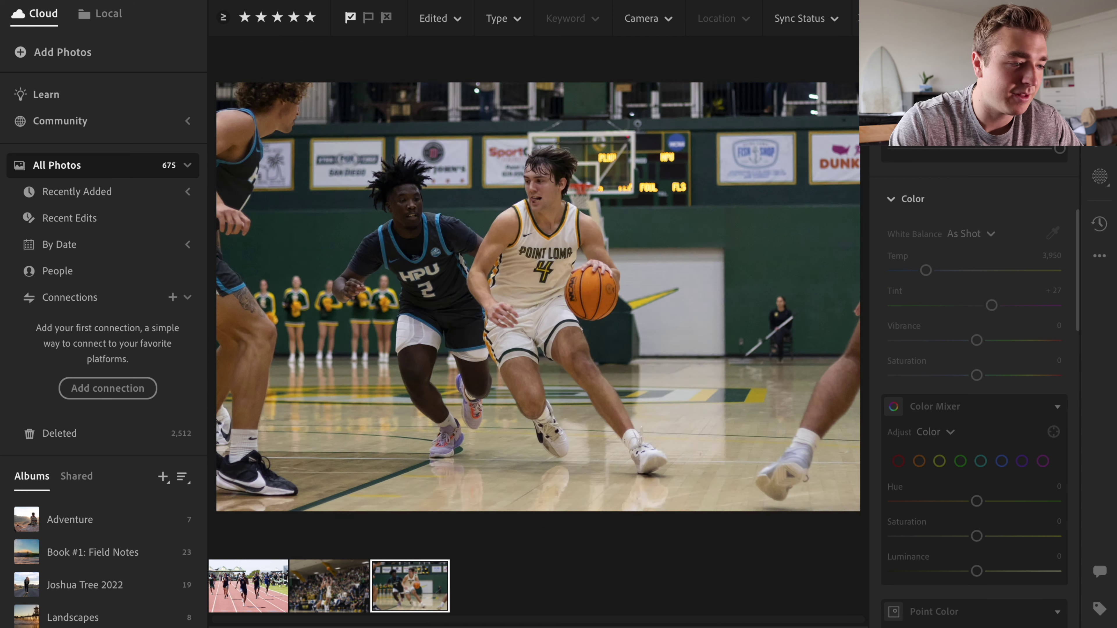
key(backslash)
key(backslash)
key(backslash)
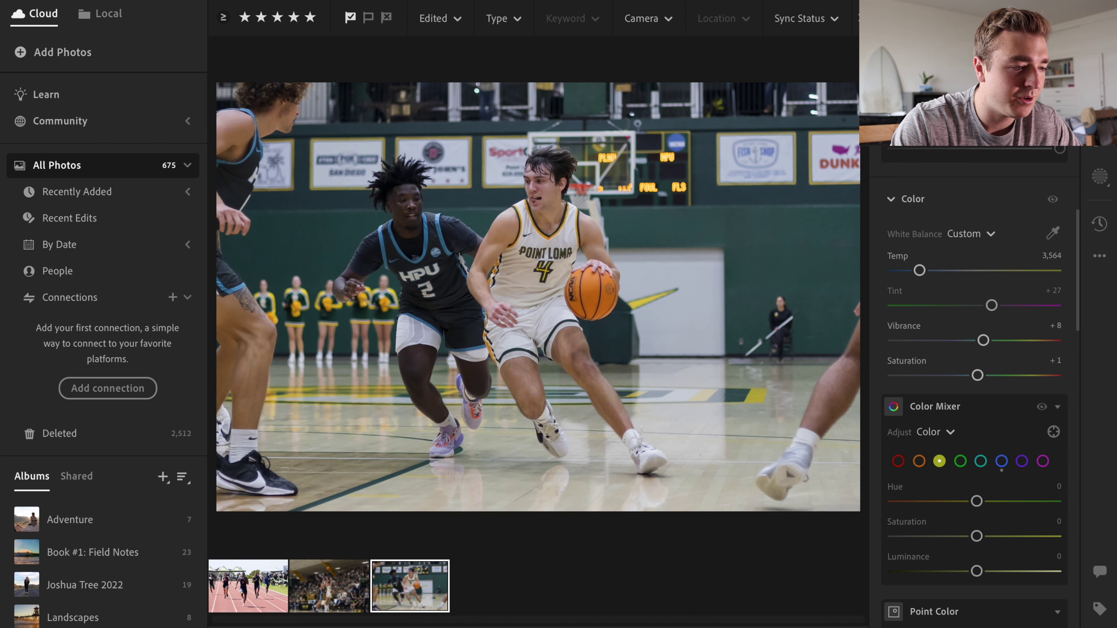
- Set the photo's color temperature to 3,660, checking it against the original version
key(backslash)
key(backslash)
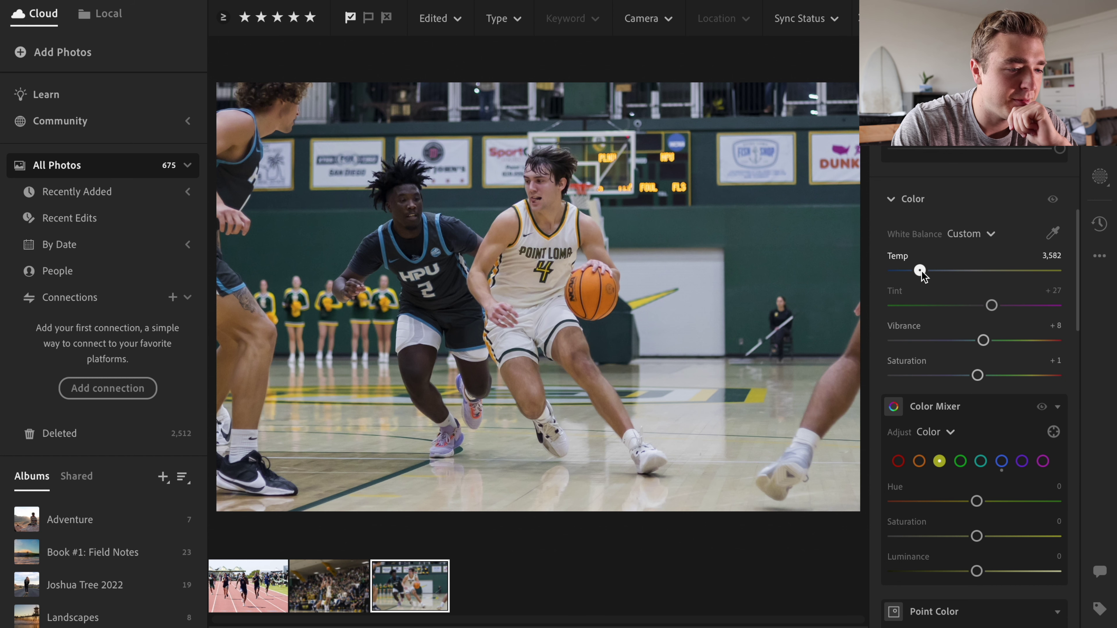
key(backslash)
key(backslash)
key(backslash)
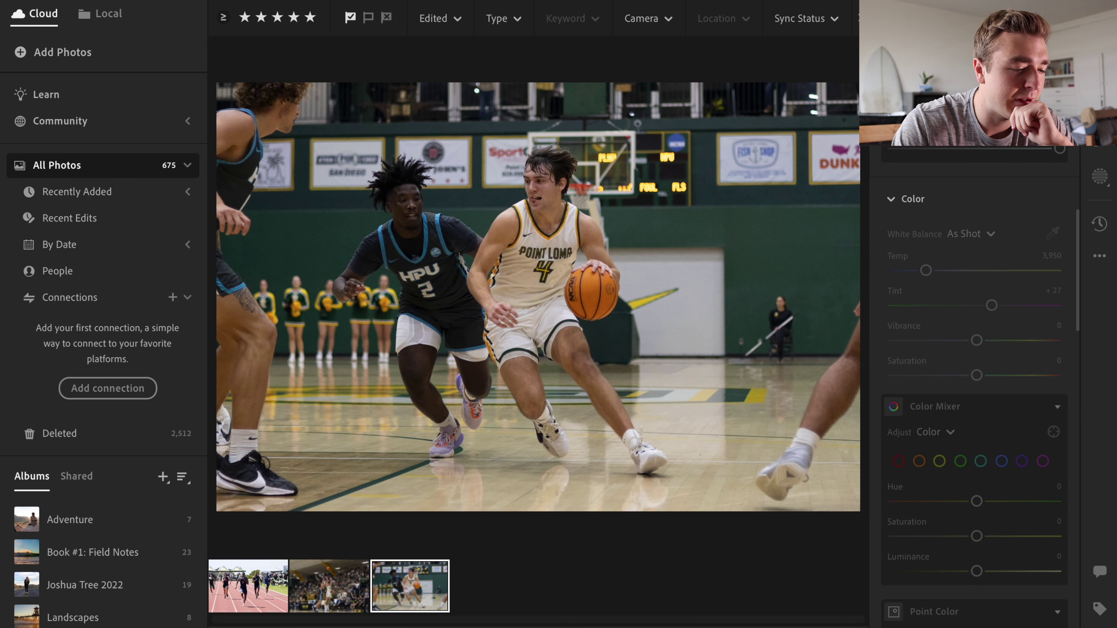
key(backslash)
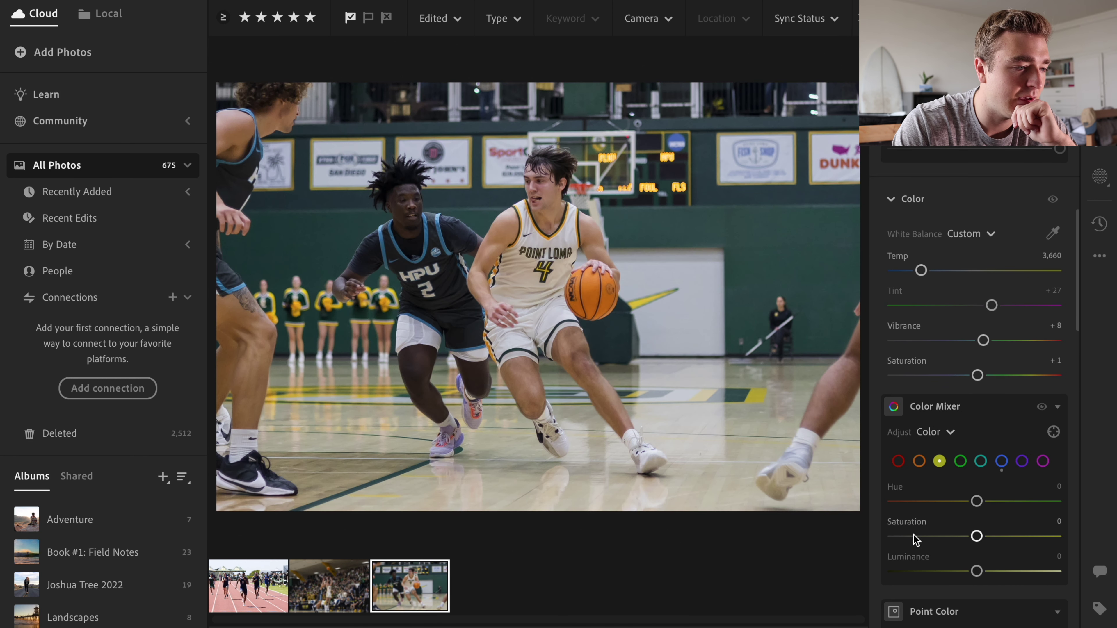
- Set the photo's shadows to +14
scroll(983, 481, up, 10)
scroll(976, 472, up, 2)
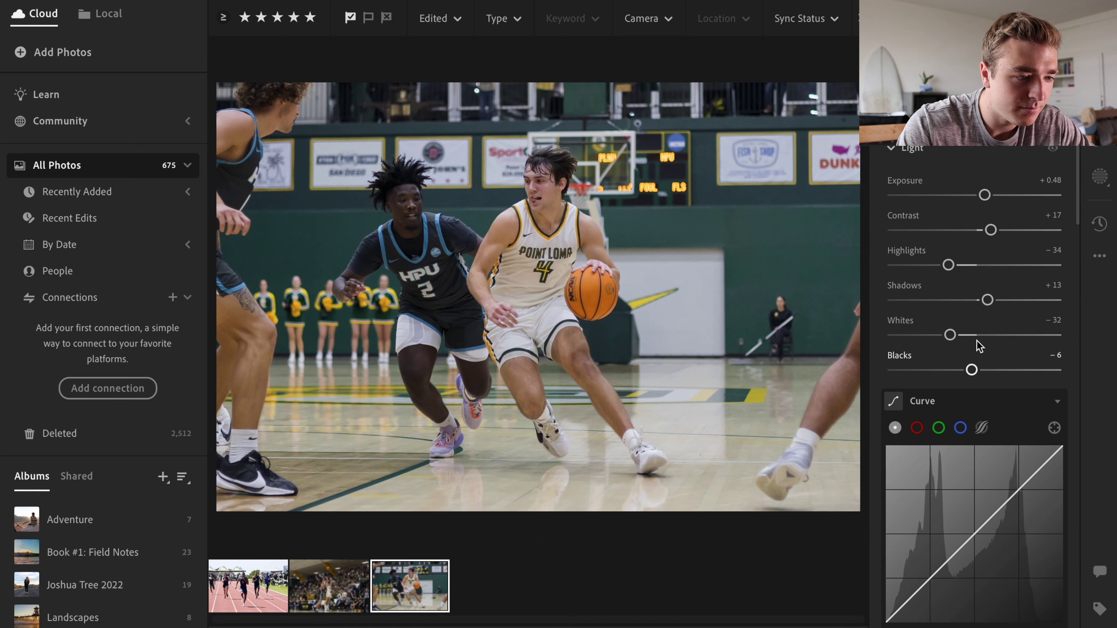
mouse_move(989, 305)
mouse_down()
mouse_move(1002, 301)
mouse_move(981, 307)
mouse_up()
right_click(998, 302)
click(989, 307)
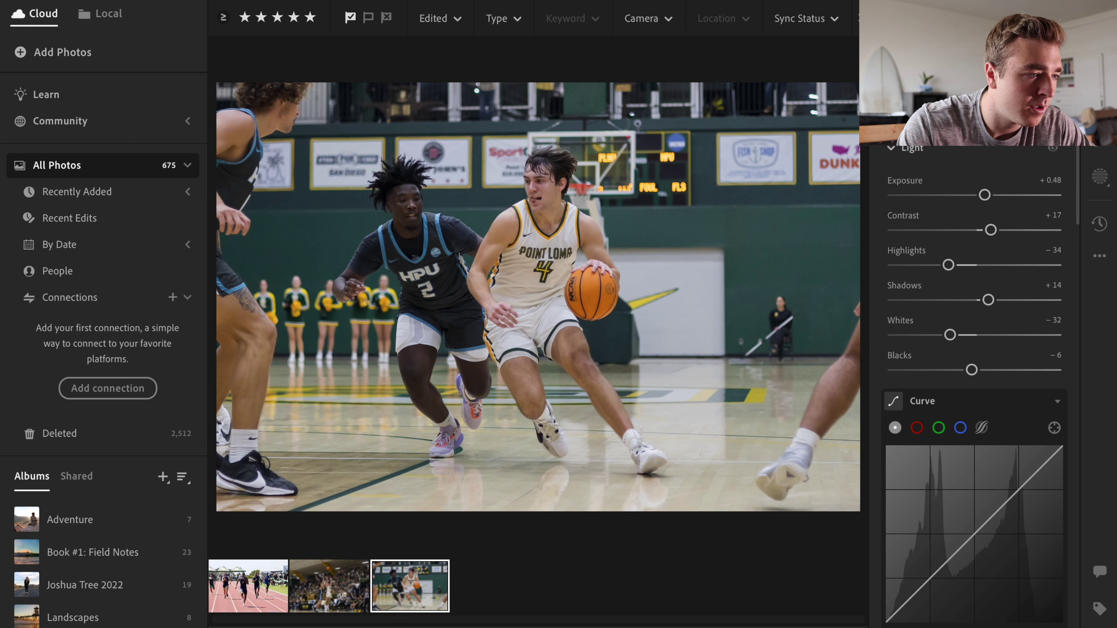
- Tighten the crop around the two central players, straightening the photo to +1.18 and shifting it slightly within the frame
key(c)
drag(535, 39, 534, 143)
key(Return)
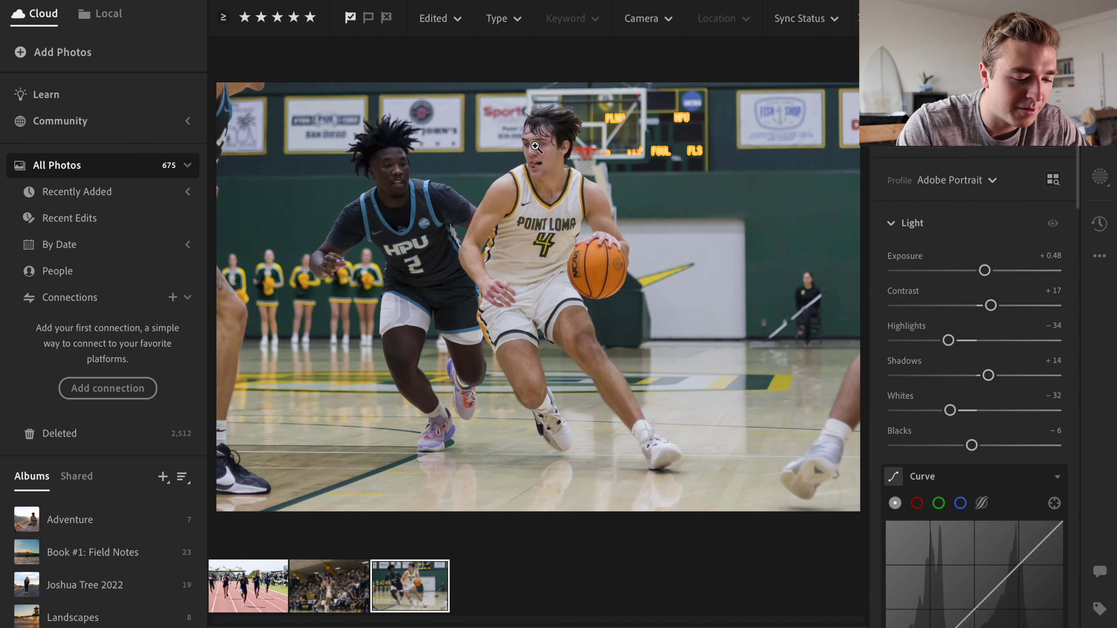
key(c)
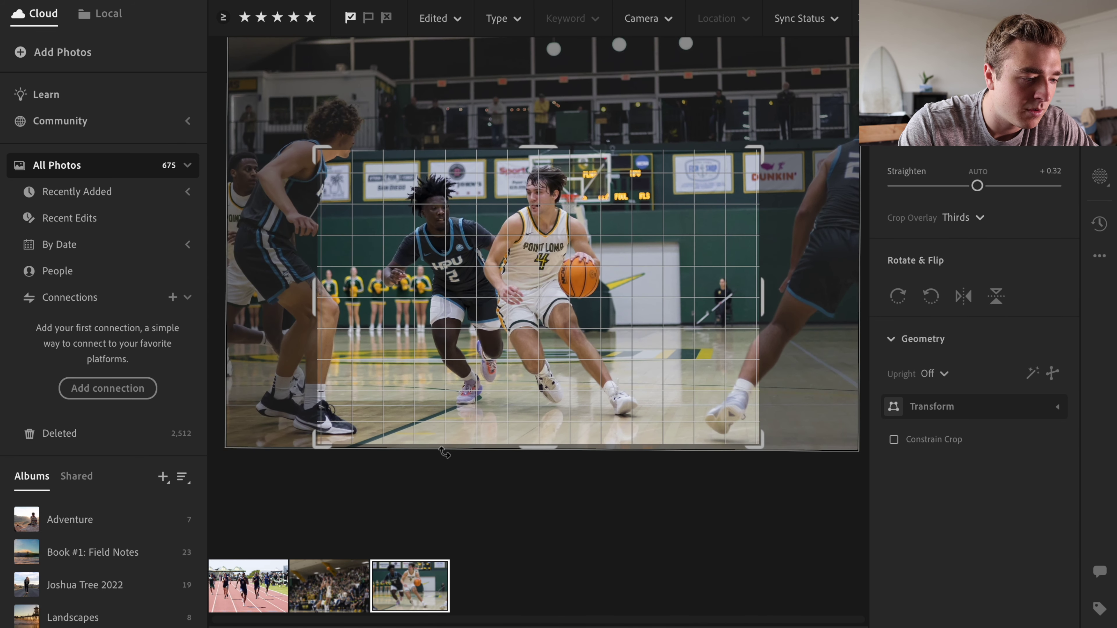
drag(444, 452, 441, 451)
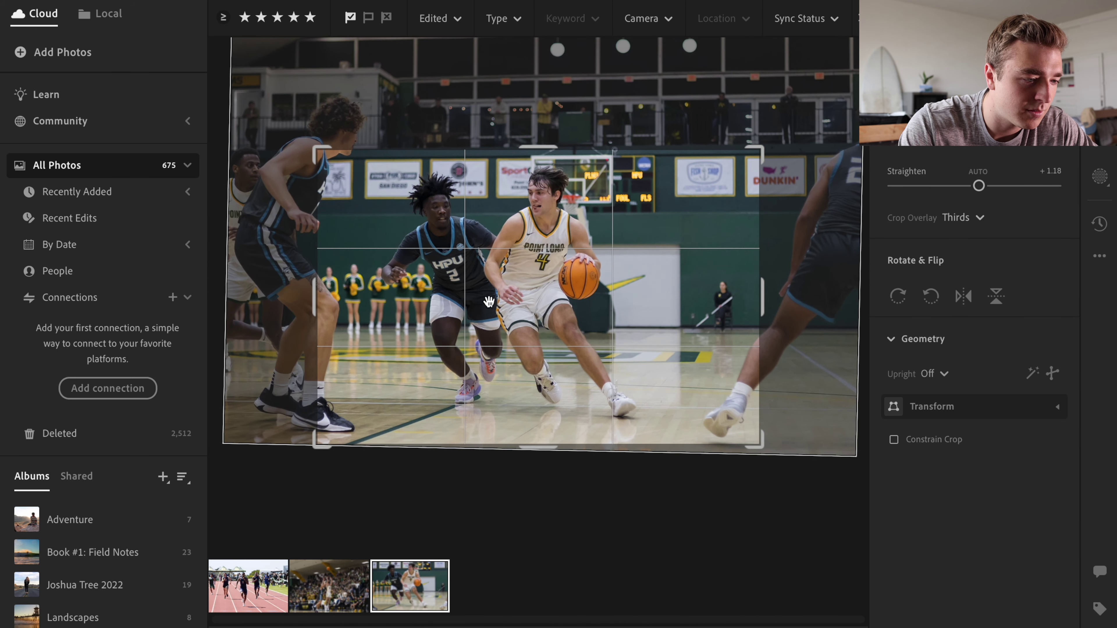
drag(490, 310, 482, 312)
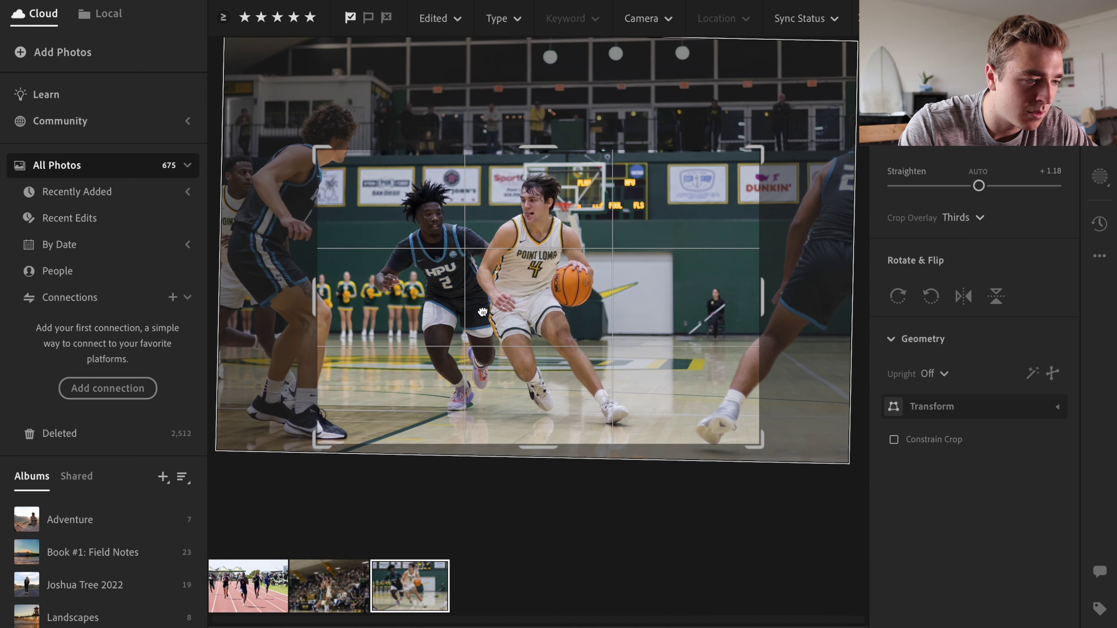
key(Return)
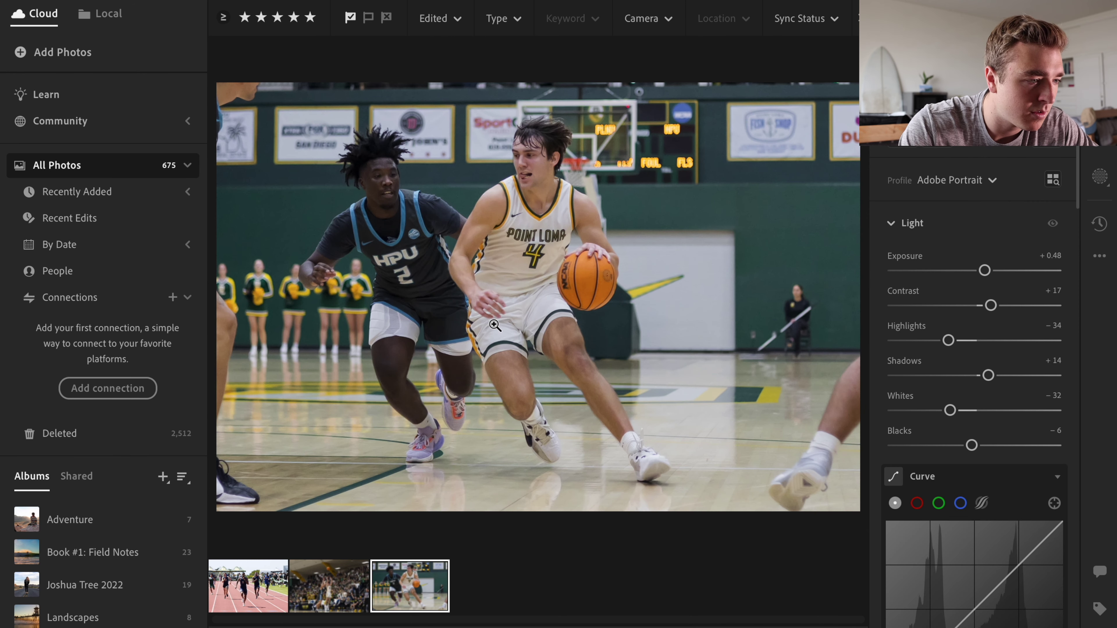
- Widen the crop from its upper edge to include more of the balcony and the players on both sides
key(c)
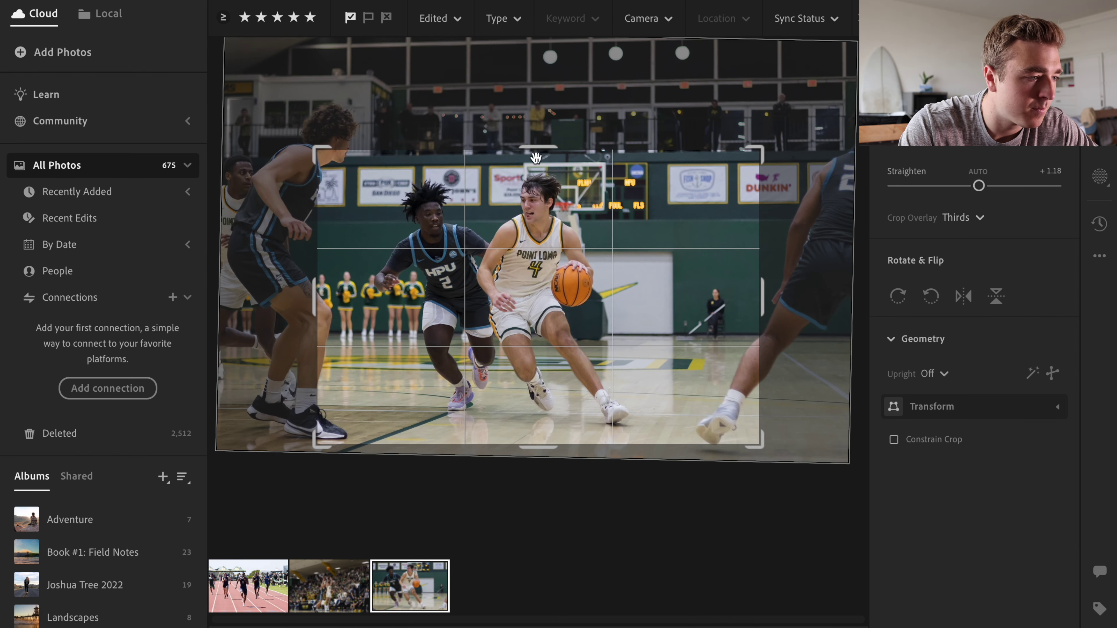
drag(538, 152, 538, 130)
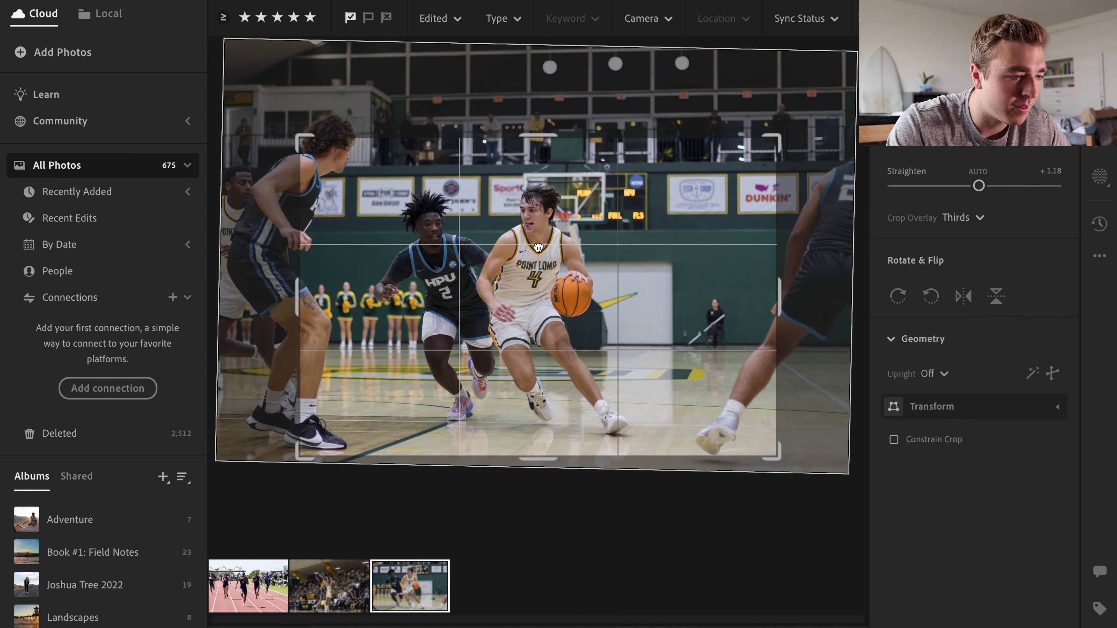
key(Return)
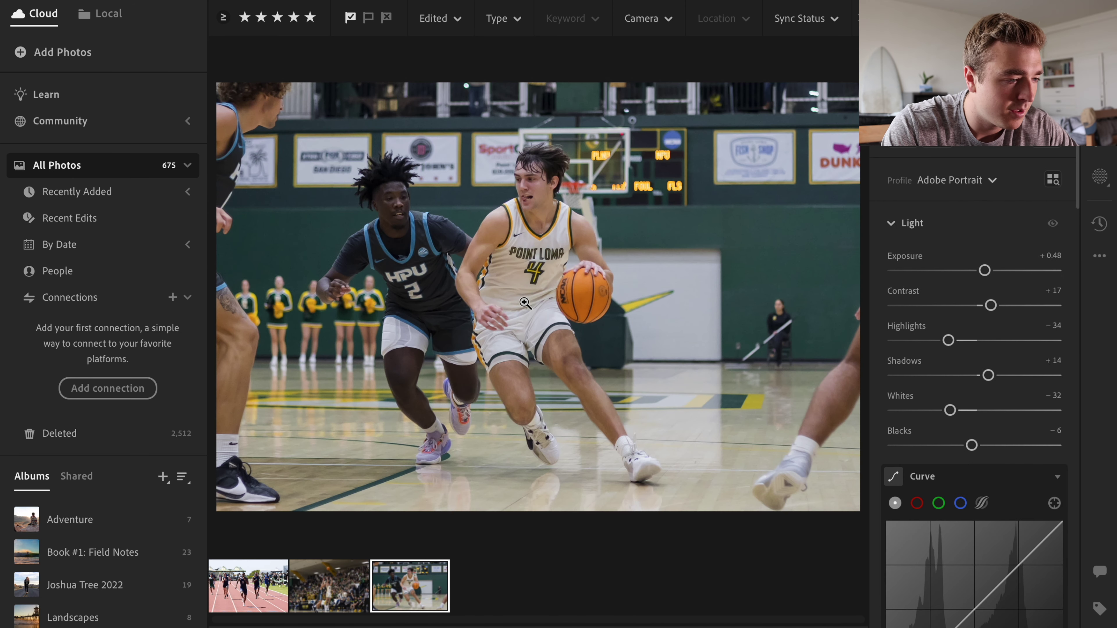
key(c)
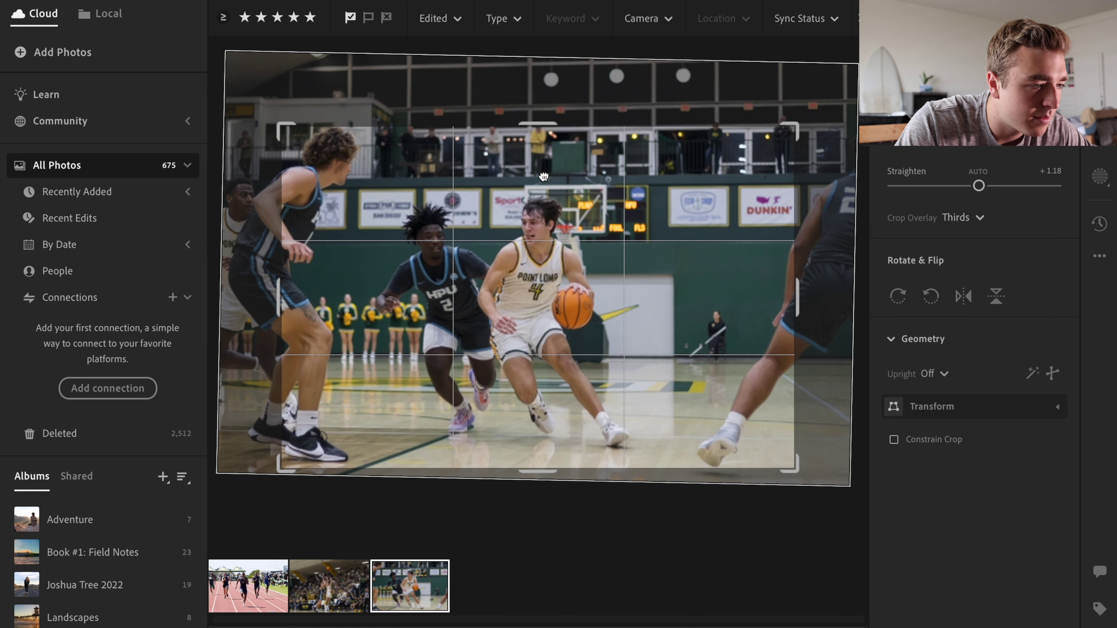
key(Return)
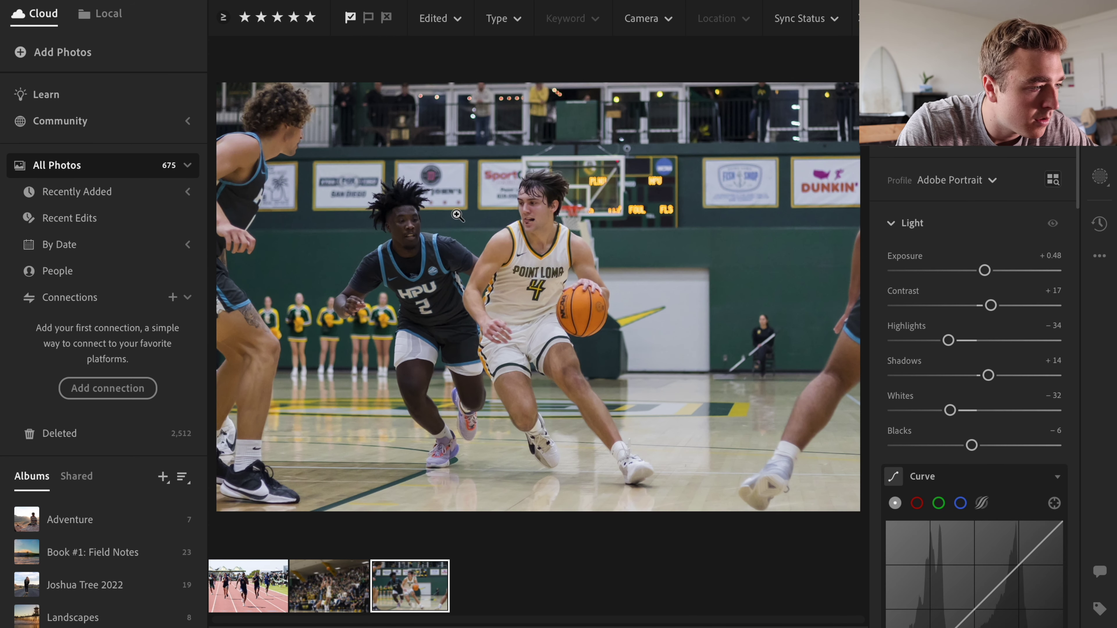
key(c)
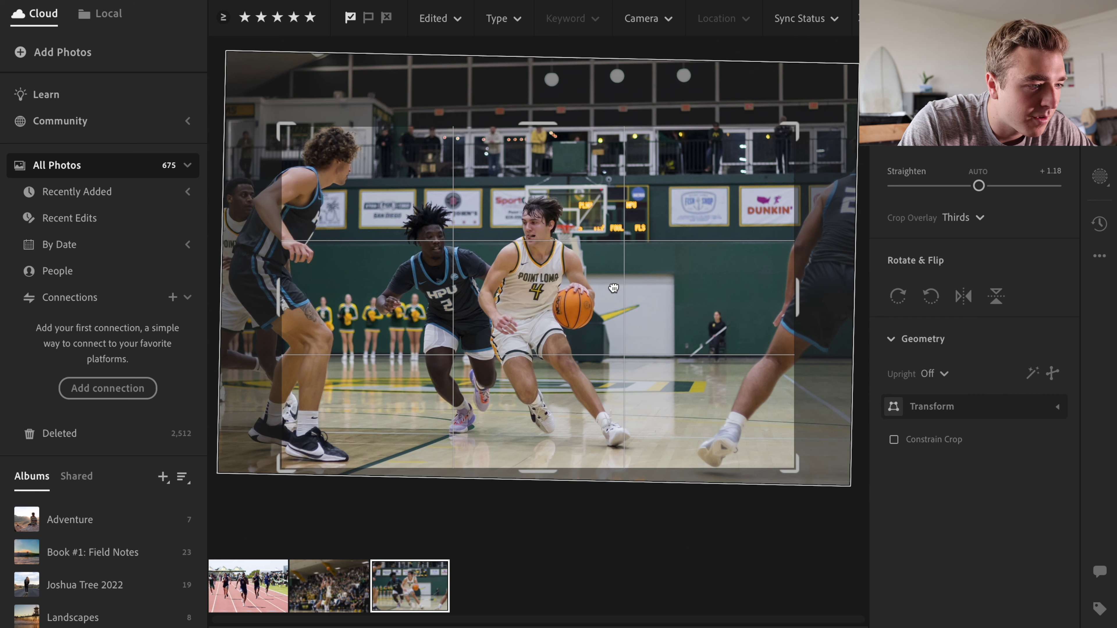
key(Return)
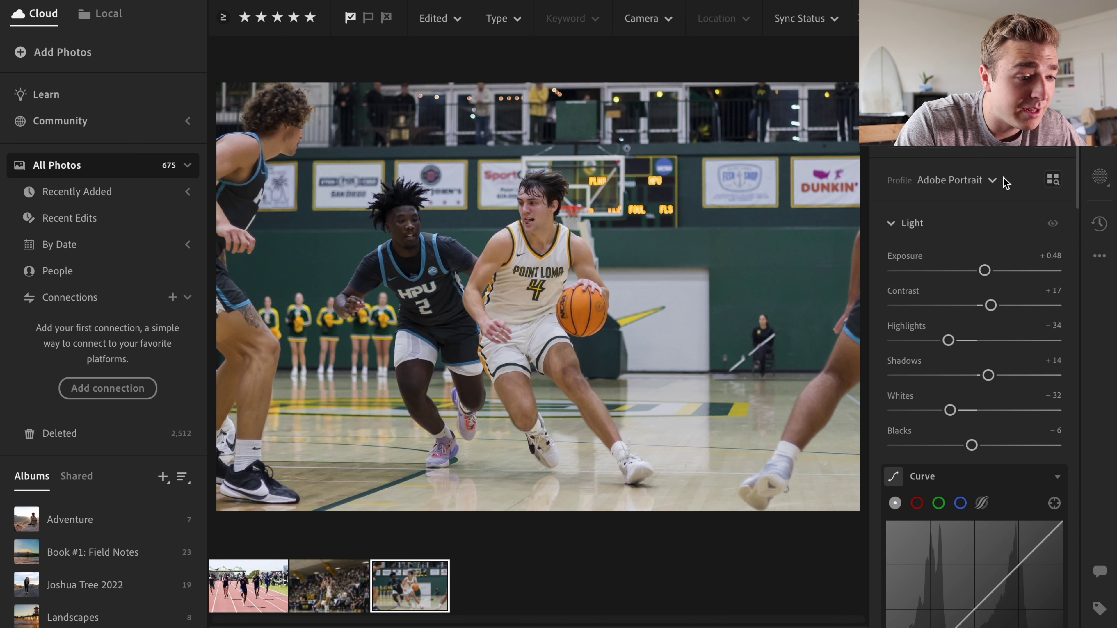
- Compare the finished photo with the original and examine the green background below the scoreboard up close
key(backslash)
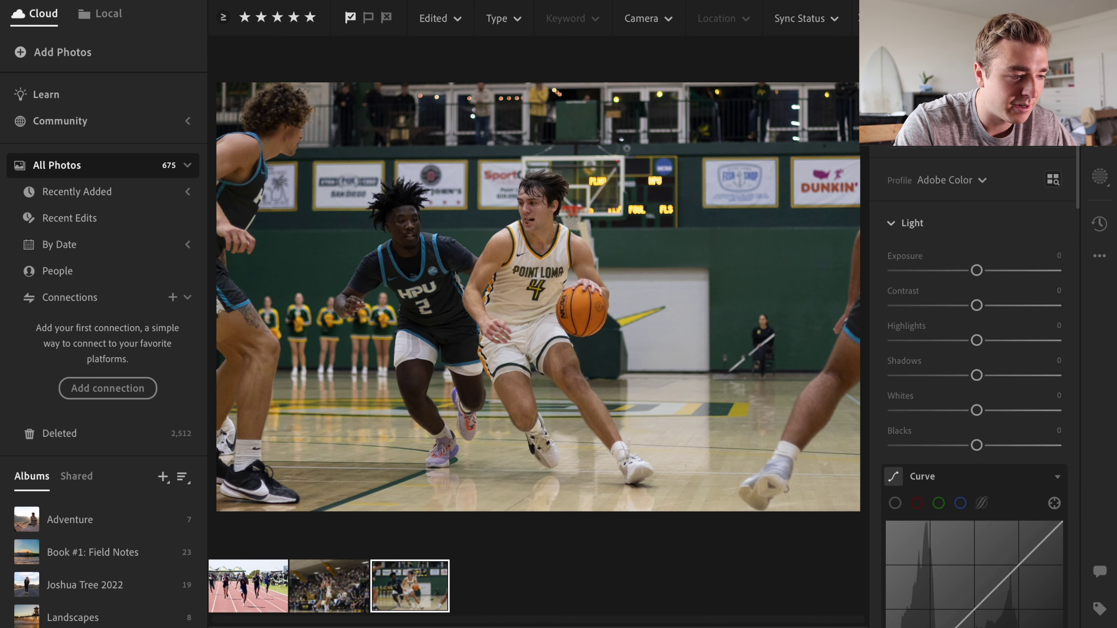
key(backslash)
key(backslash)
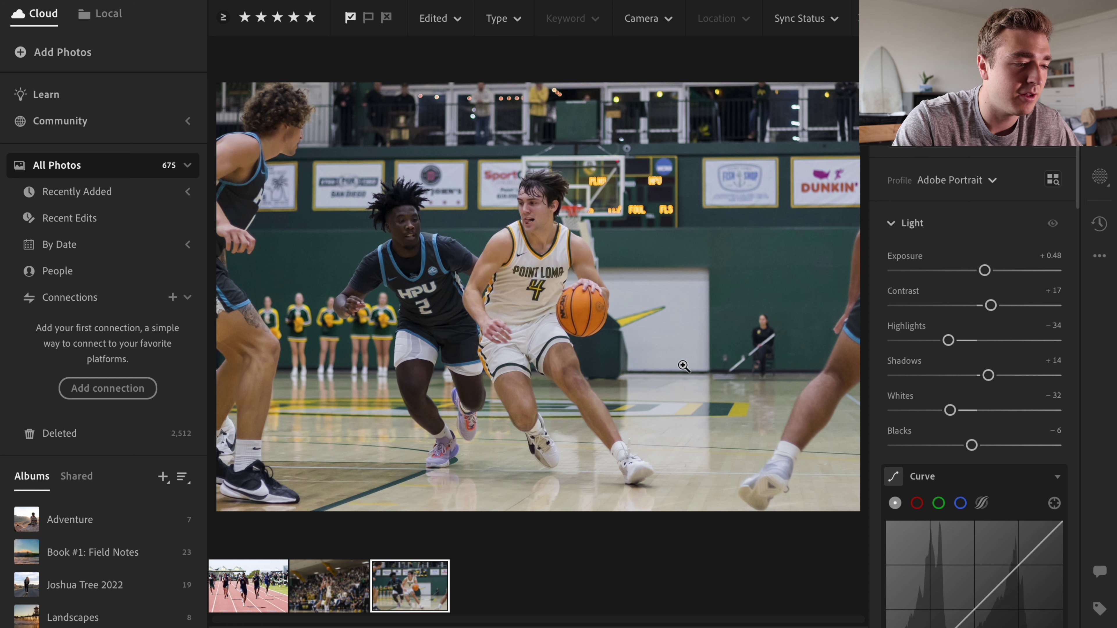
key(backslash)
key(backslash)
key(backslash)
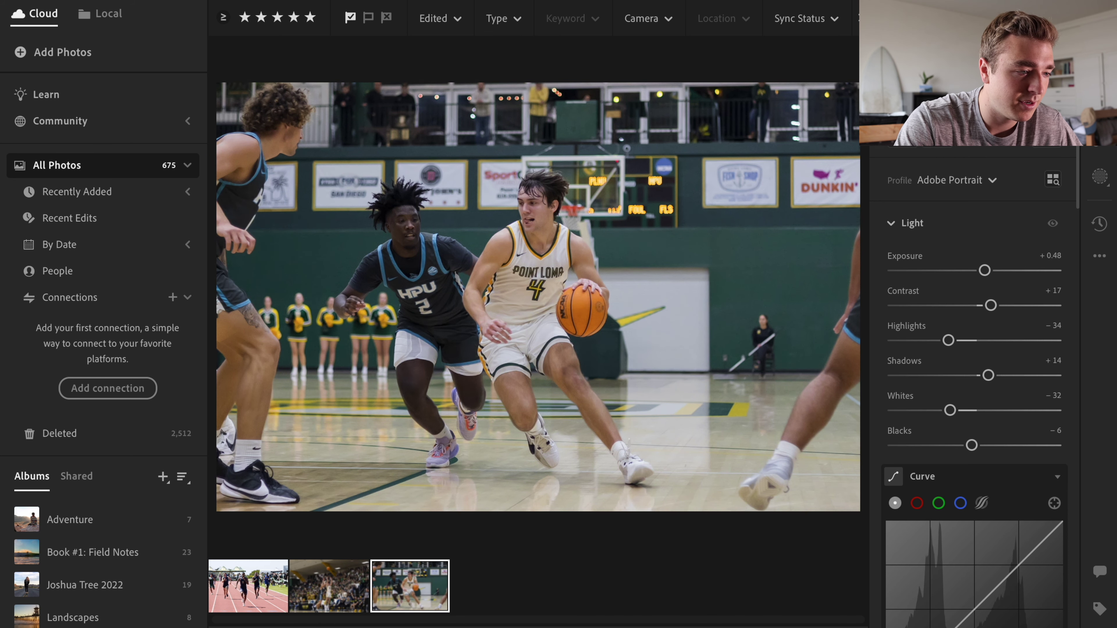
key(backslash)
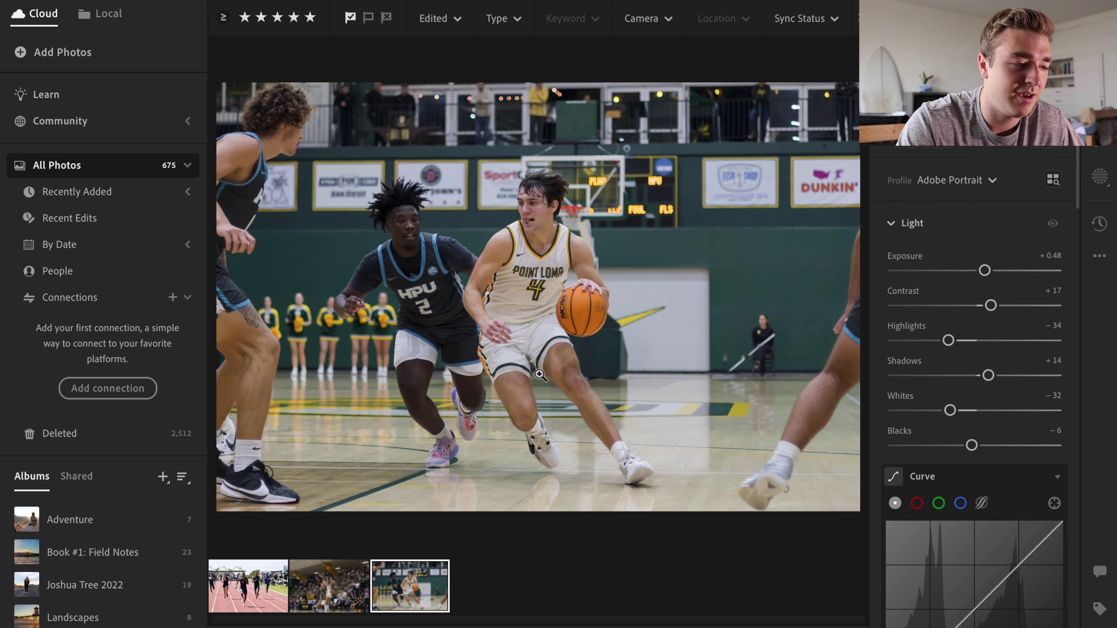
scroll(961, 381, down, 8)
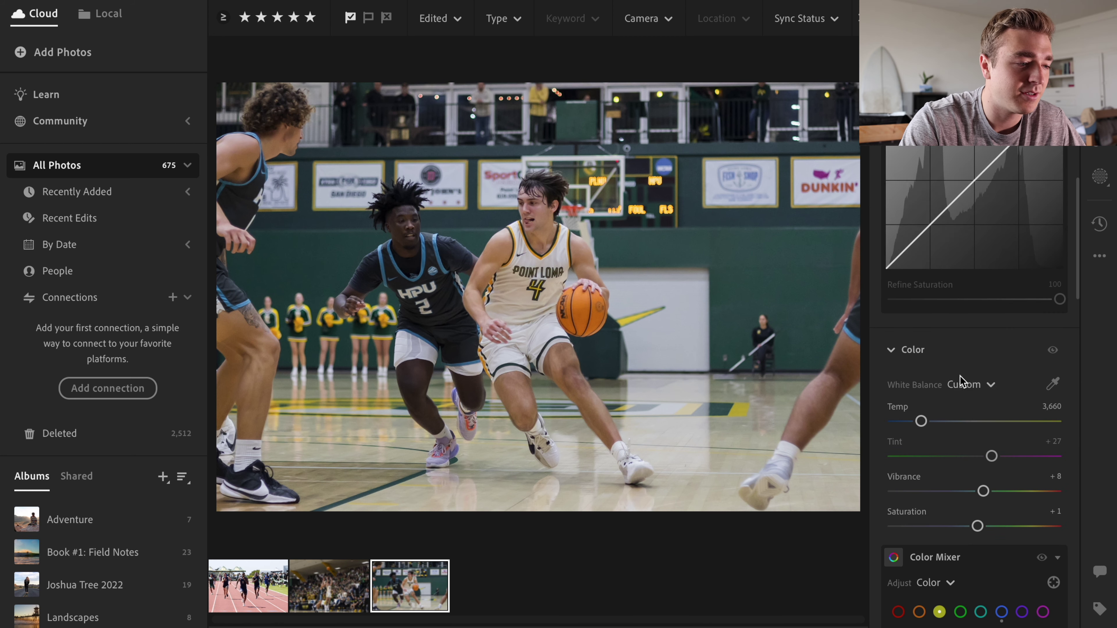
click(665, 225)
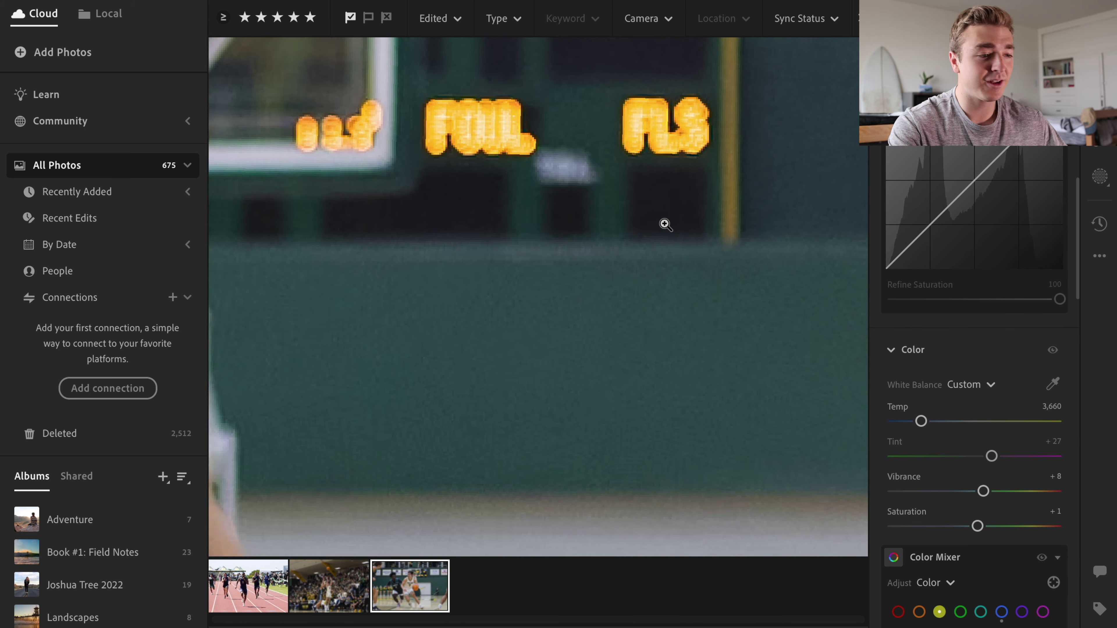
click(665, 225)
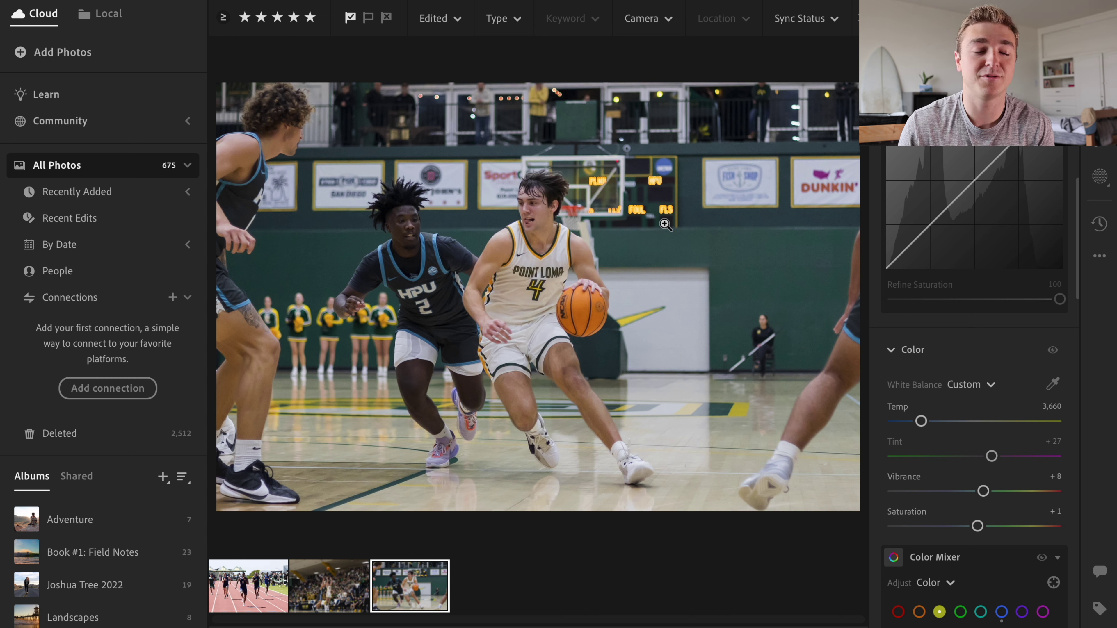
- Open the crowd photo with the jump shot and crop it tighter from its upper edge, trimming ceiling and both sides
click(321, 594)
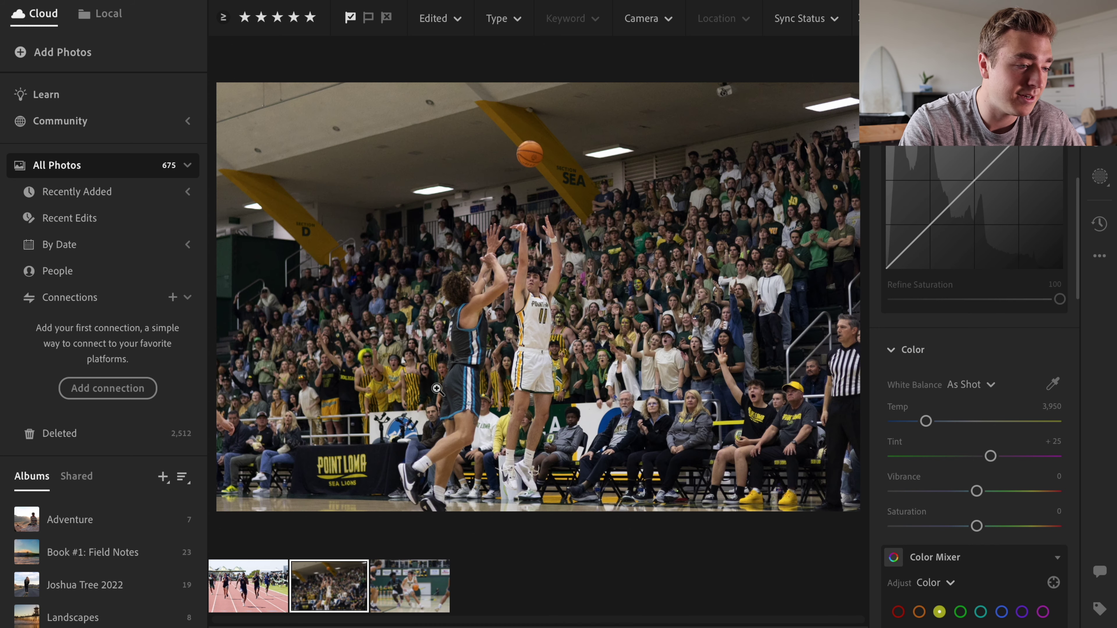
key(c)
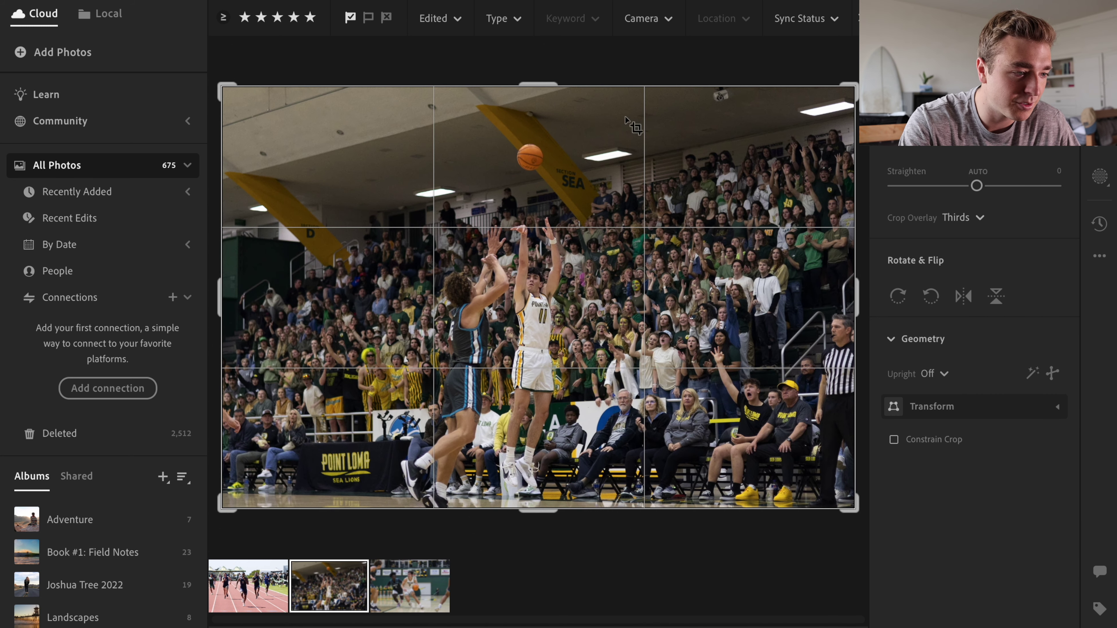
drag(549, 81, 549, 104)
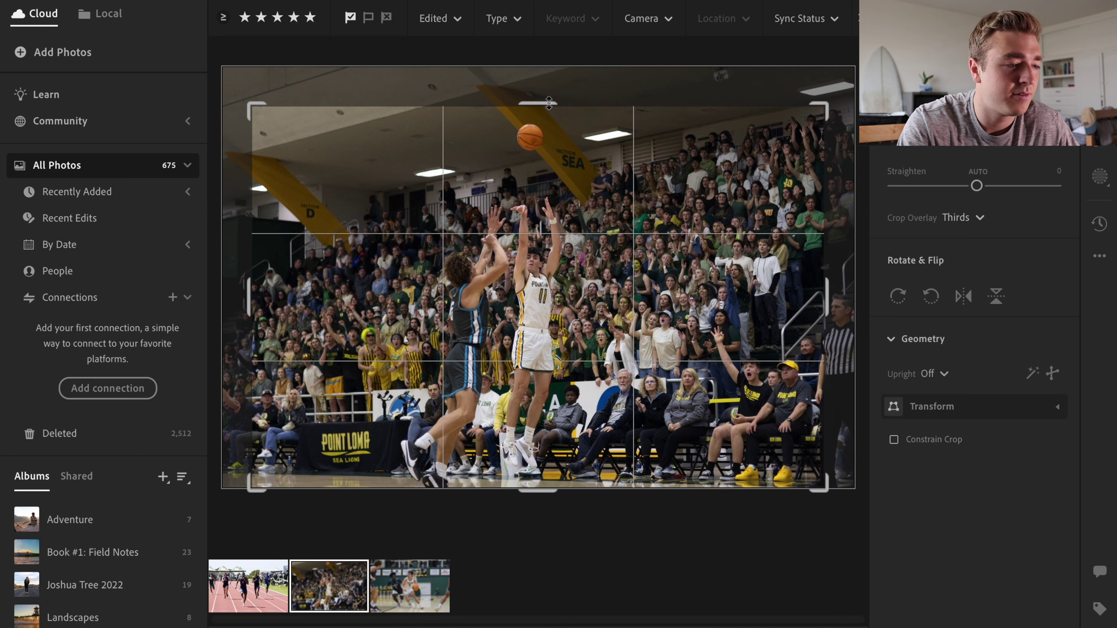
key(Return)
- Straighten the jump-shot photo to +0.41 and widen its crop slightly from the lower edge
key(c)
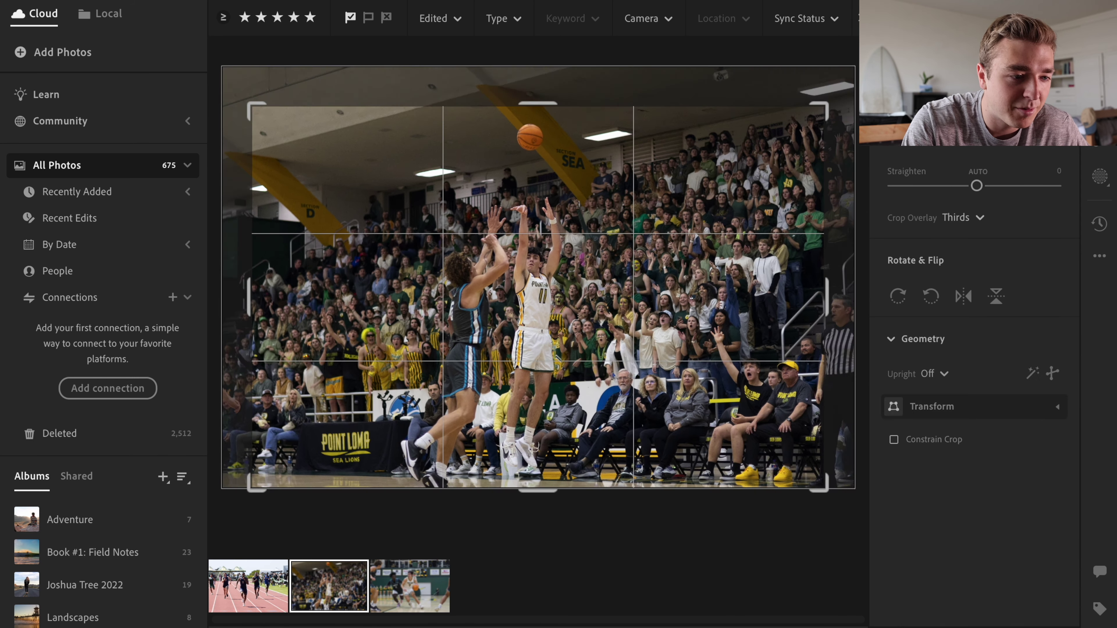
drag(977, 183, 979, 189)
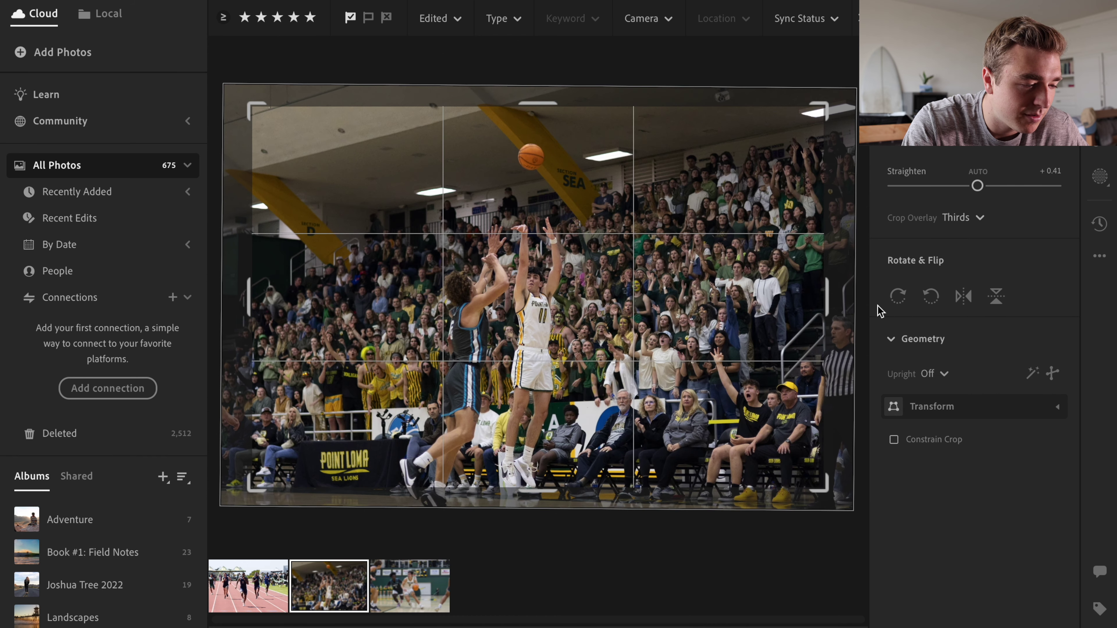
drag(543, 497, 543, 492)
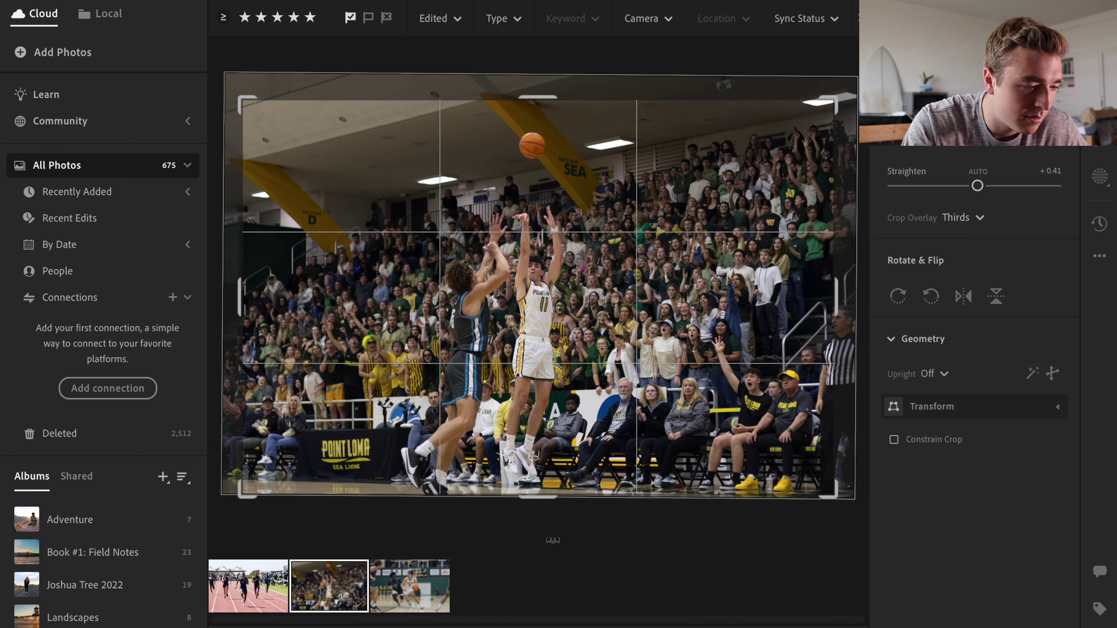
key(Return)
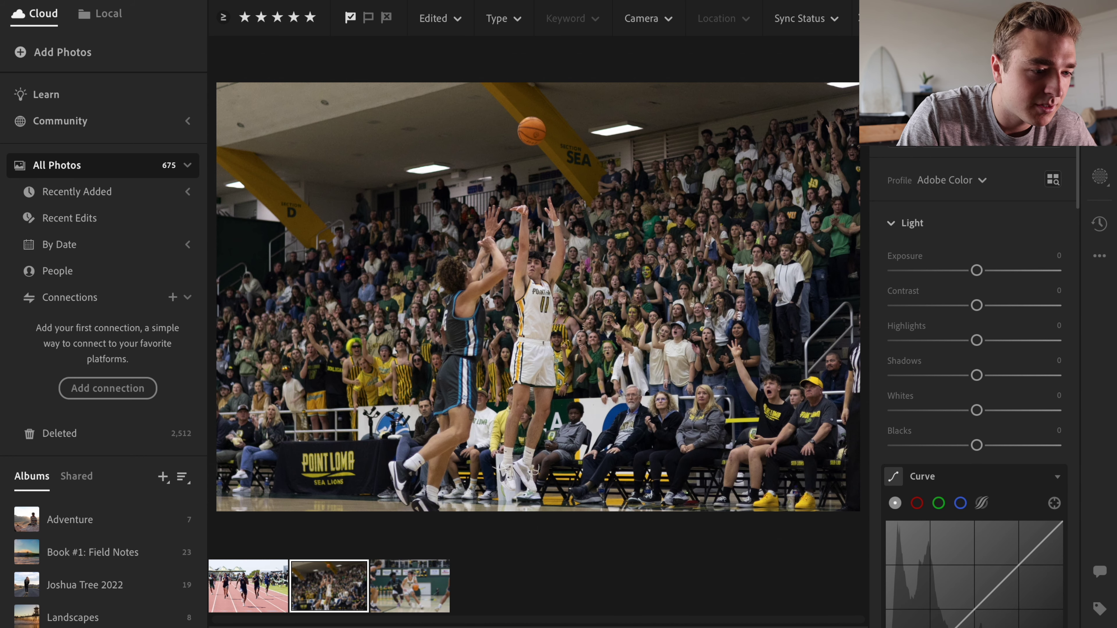
- Shift the jump-shot photo slightly sideways within the crop frame and fine-tune its straightening
key(c)
drag(742, 230, 748, 229)
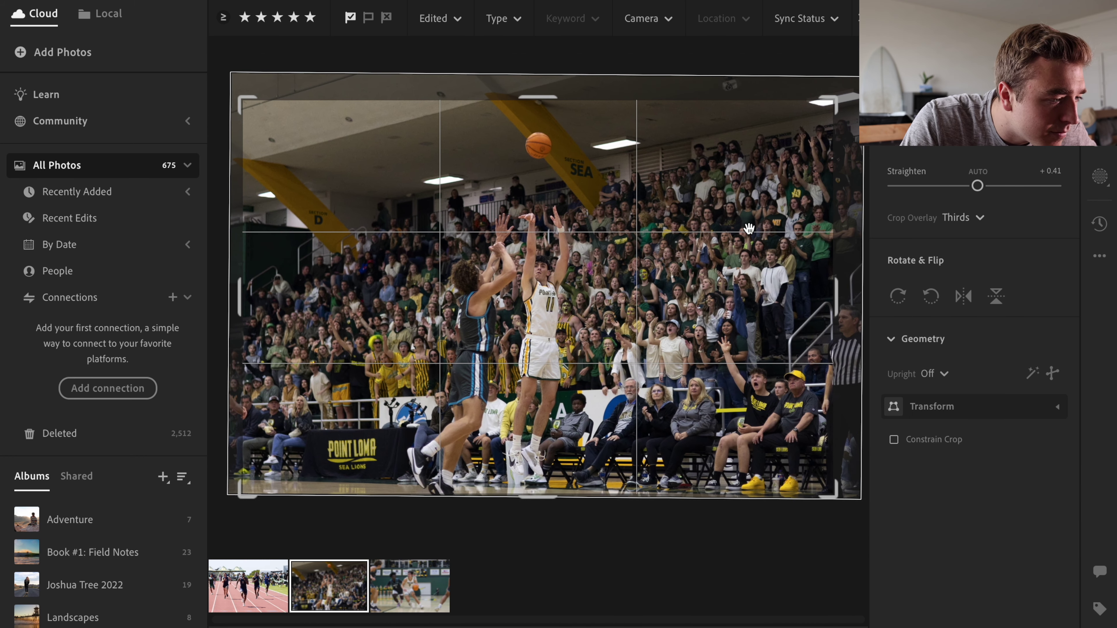
key(Return)
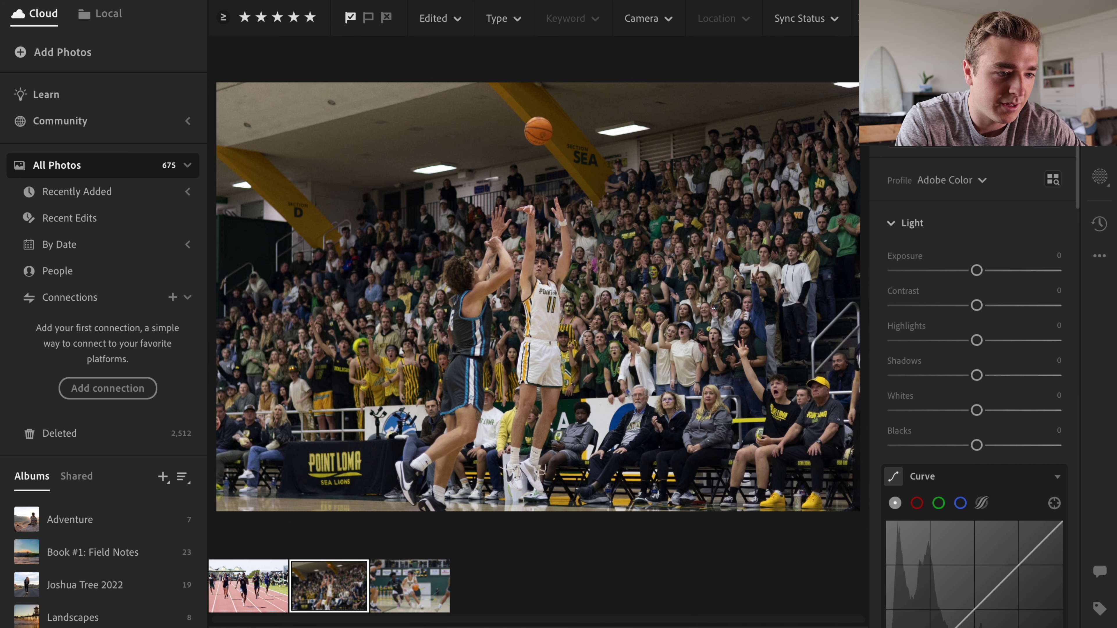
key(c)
drag(981, 188, 982, 188)
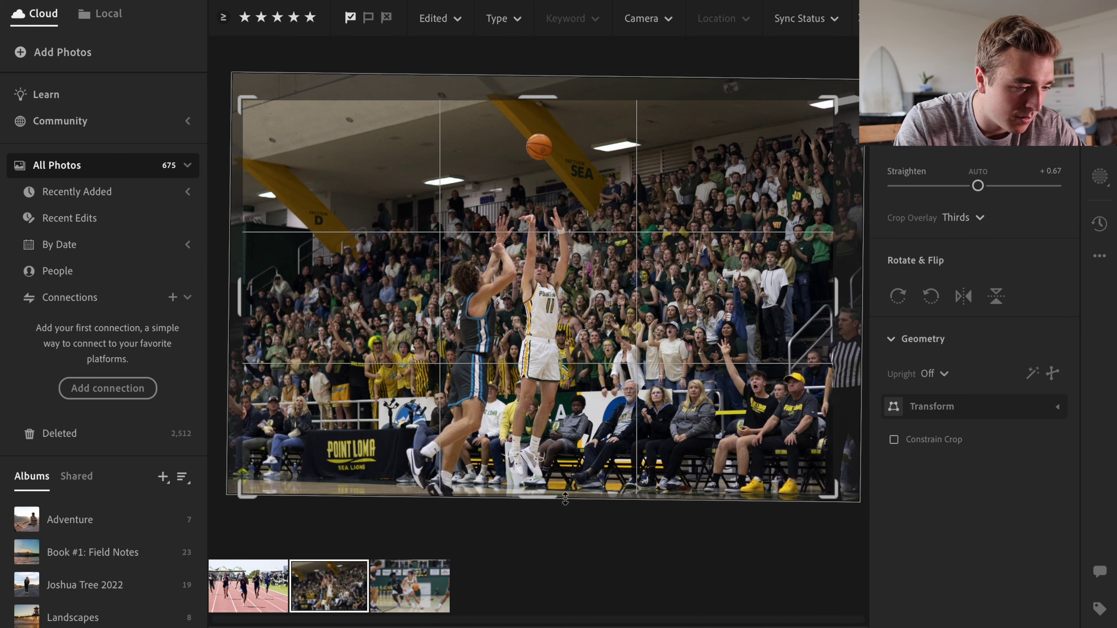
drag(978, 189, 976, 190)
key(Return)
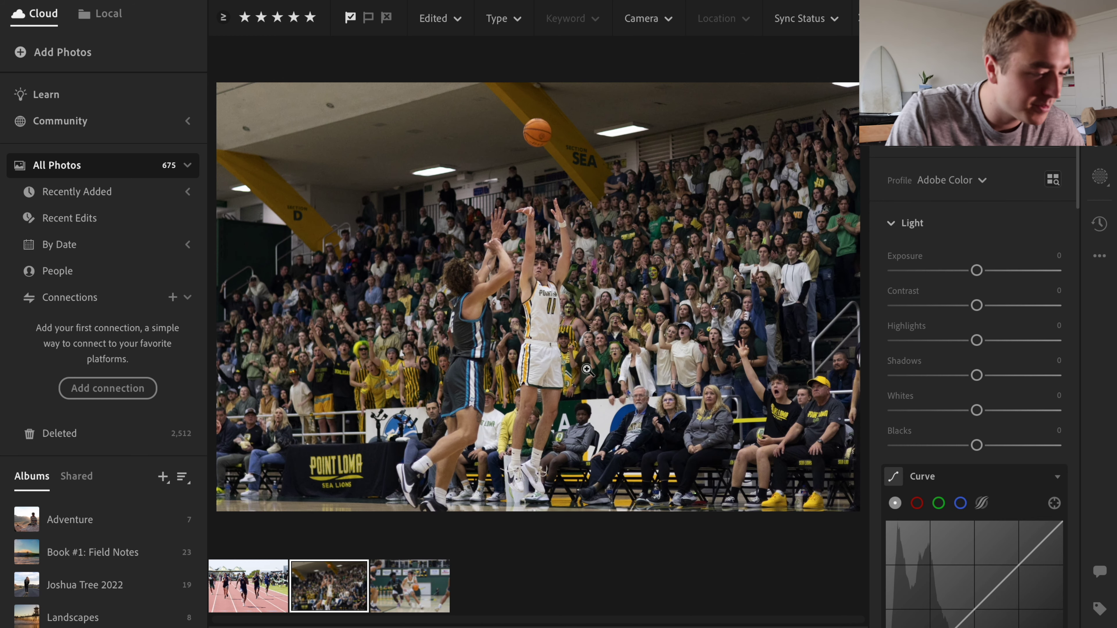
- Check the shooting player's hands and face up close for detail and set the photo's sharpening to 60
click(515, 210)
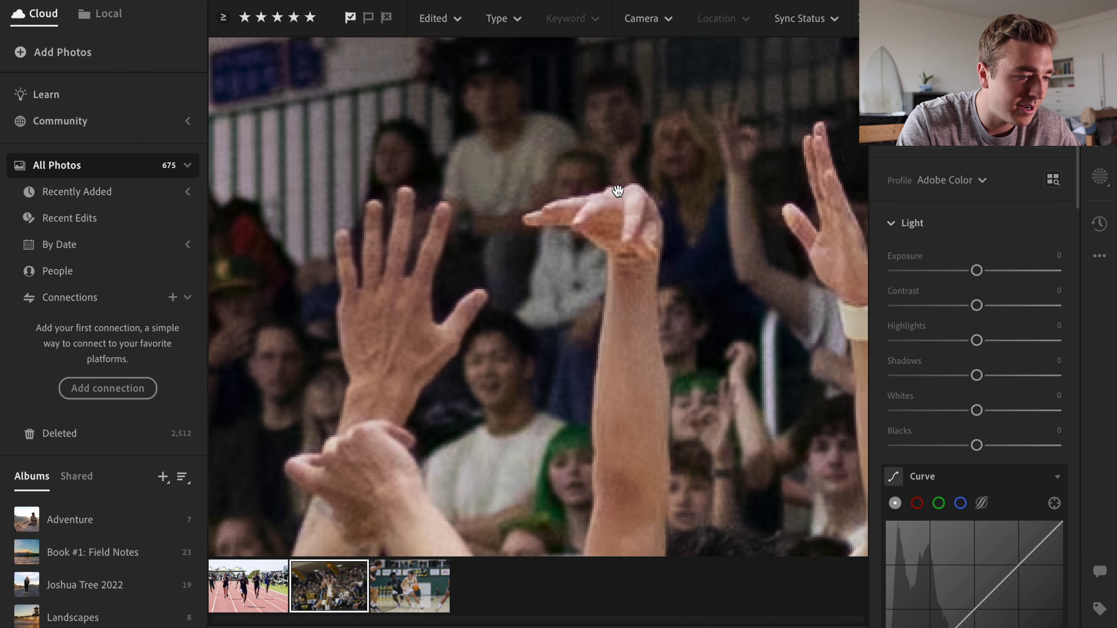
scroll(633, 220, down, 10)
key(ctrl+minus)
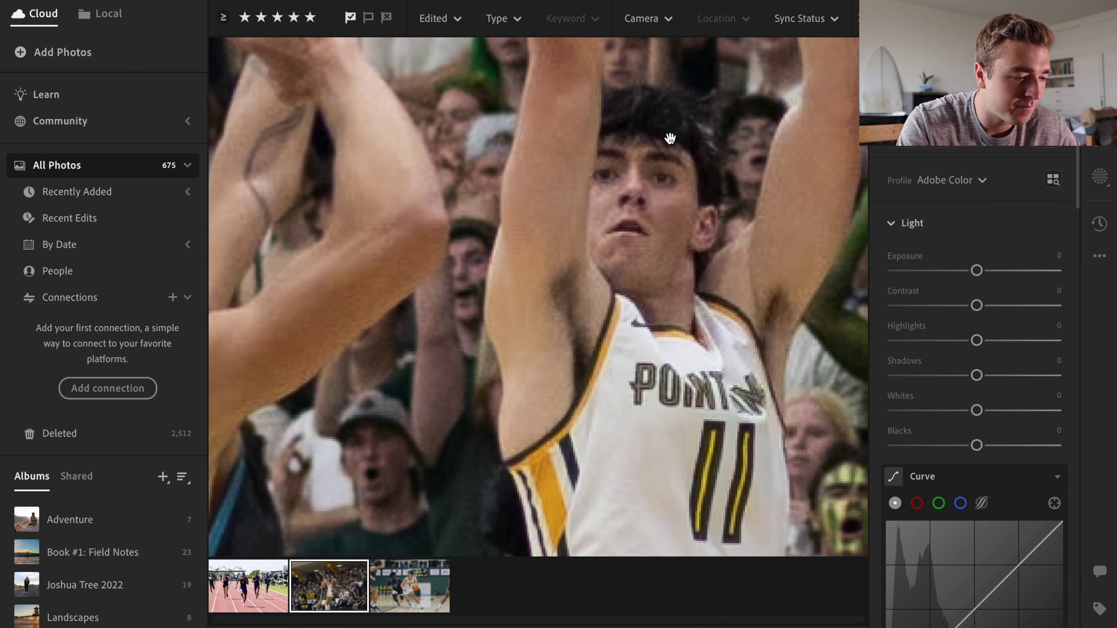
key(ctrl+minus)
scroll(978, 203, down, 15)
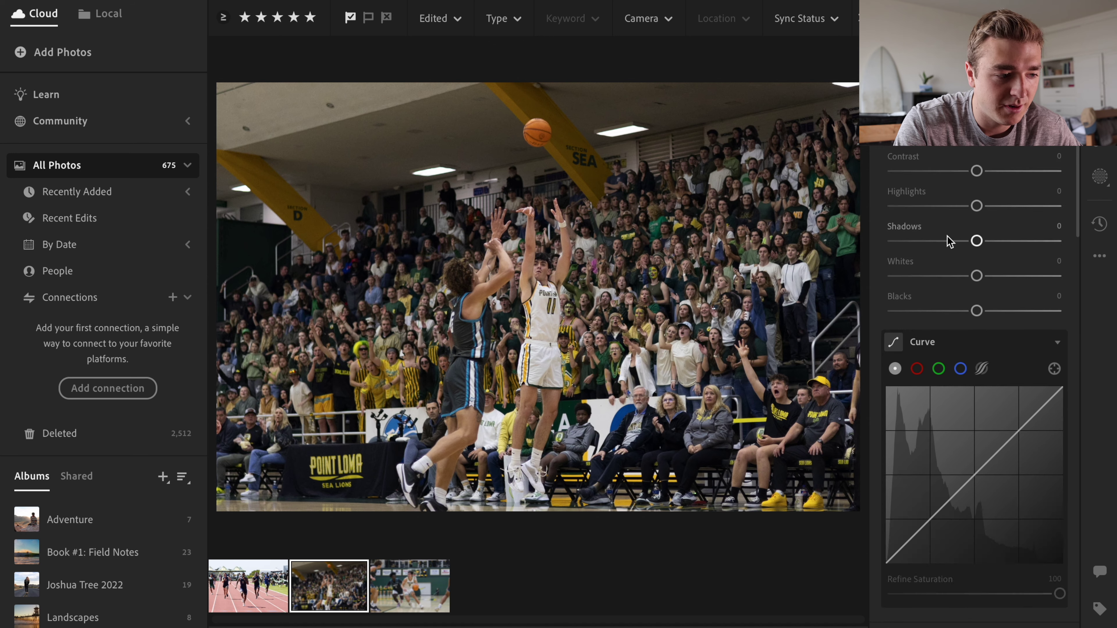
scroll(1015, 376, down, 12)
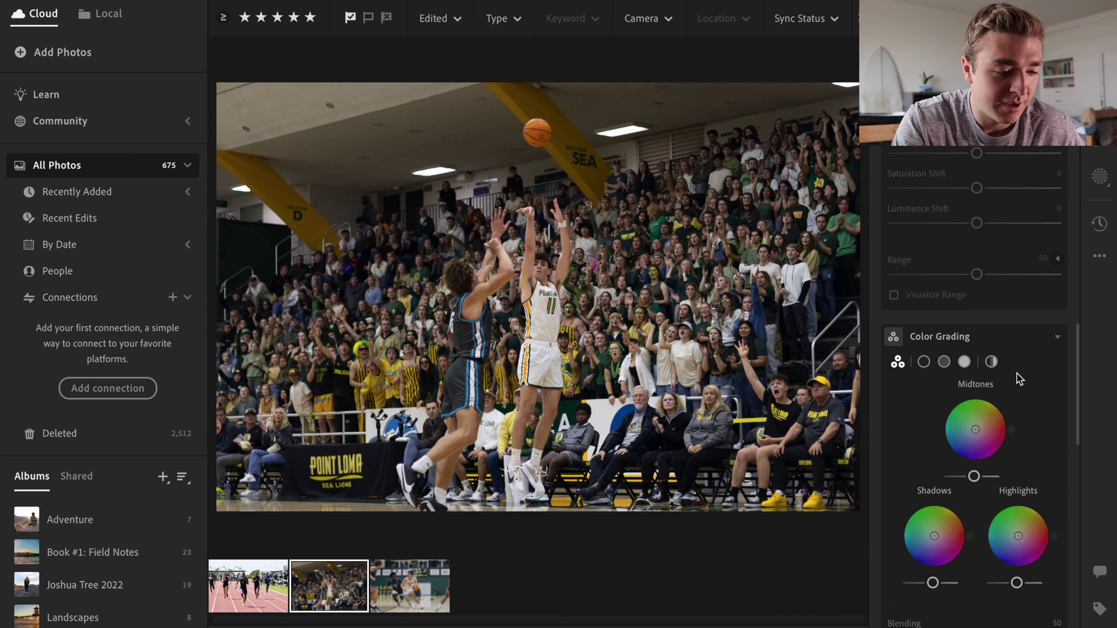
scroll(931, 550, down, 2)
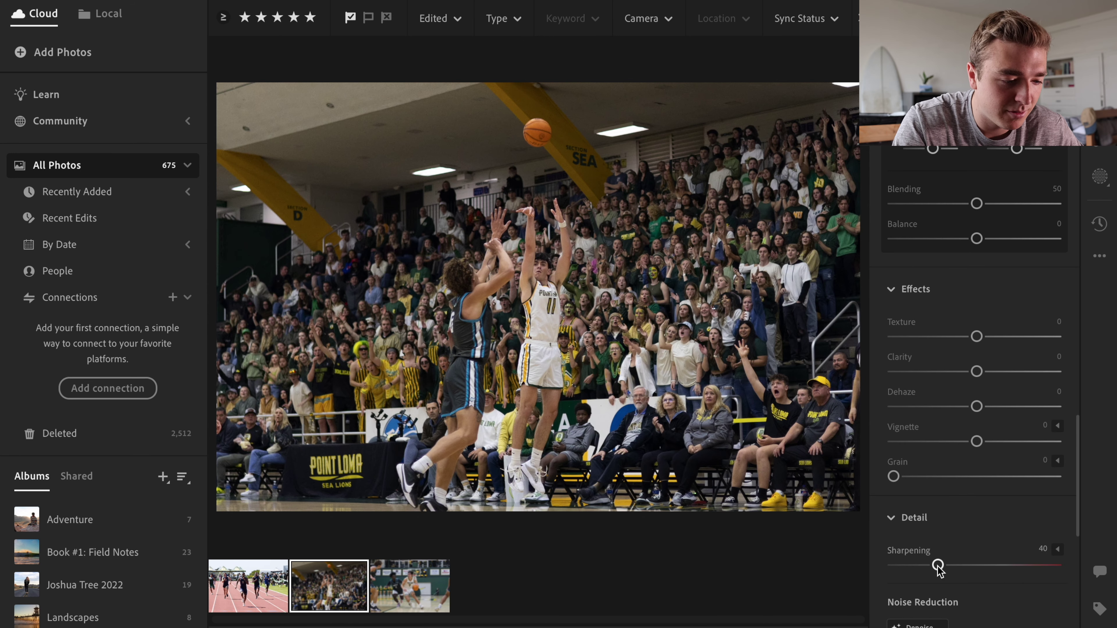
drag(937, 566, 960, 567)
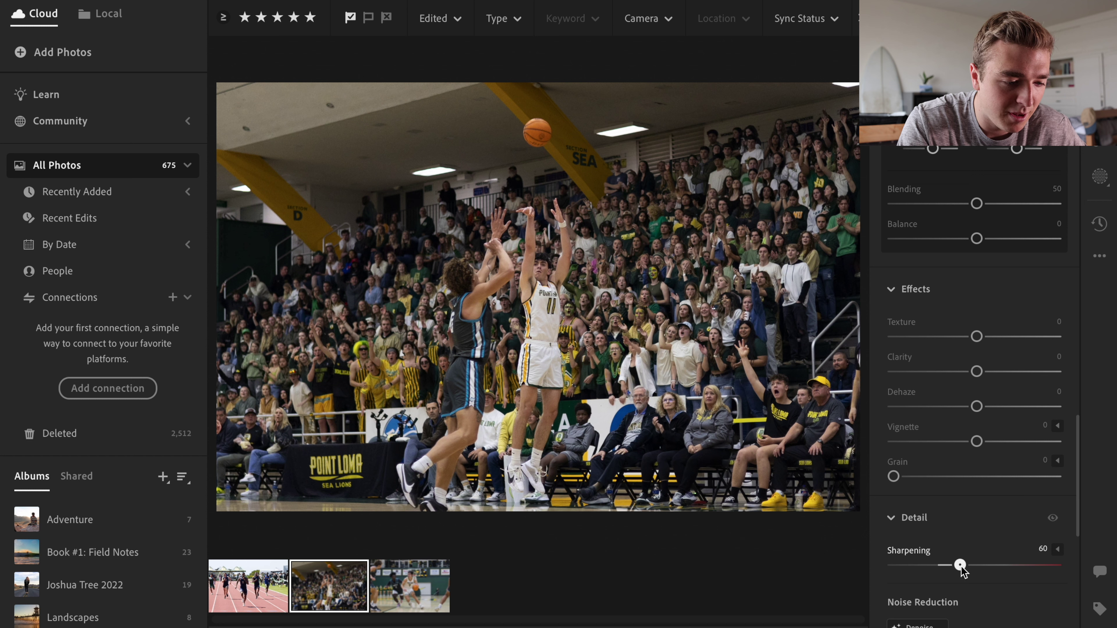
- Set the manual noise reduction to 30 for both luminance and color
scroll(957, 554, down, 6)
scroll(958, 548, down, 2)
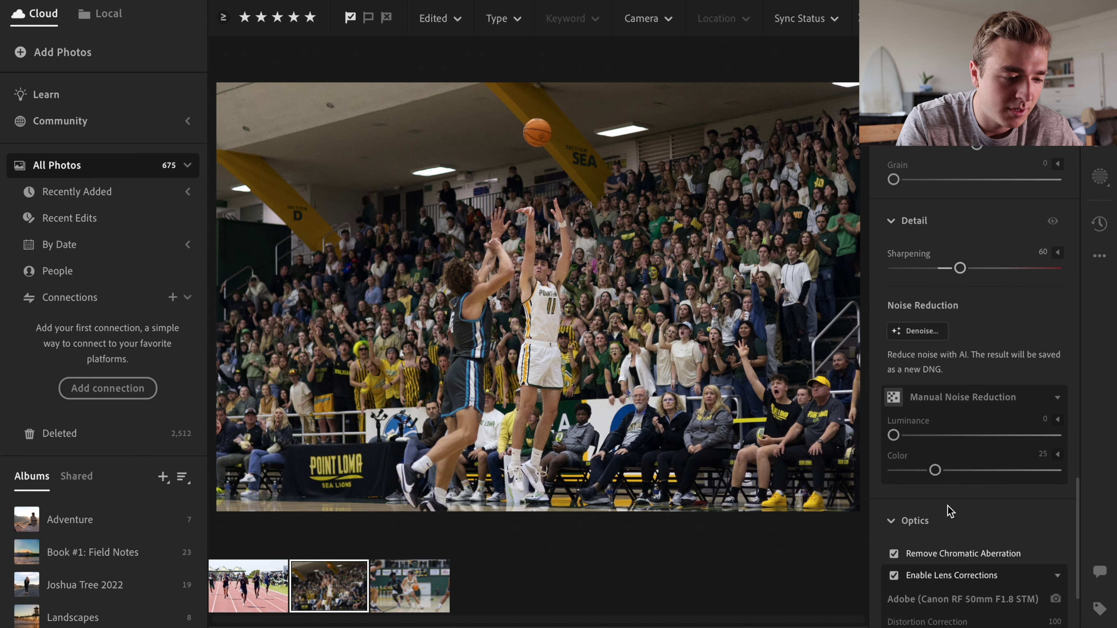
drag(892, 435, 945, 469)
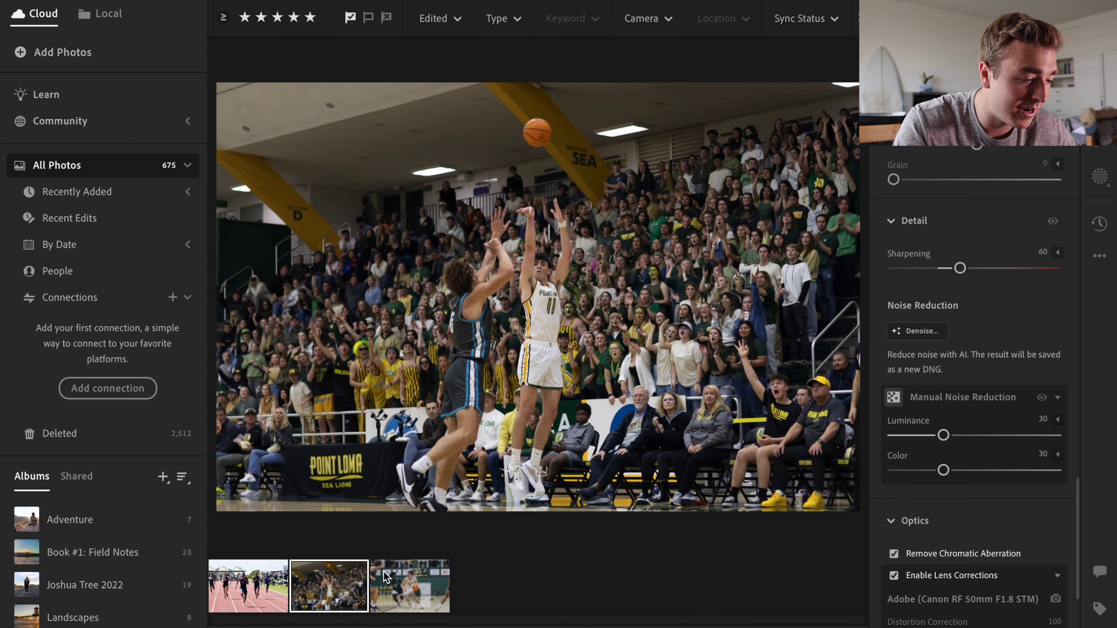
- Copy the edit settings from the finished dribbling photo and paste them onto the jump-shot crowd photo
click(386, 576)
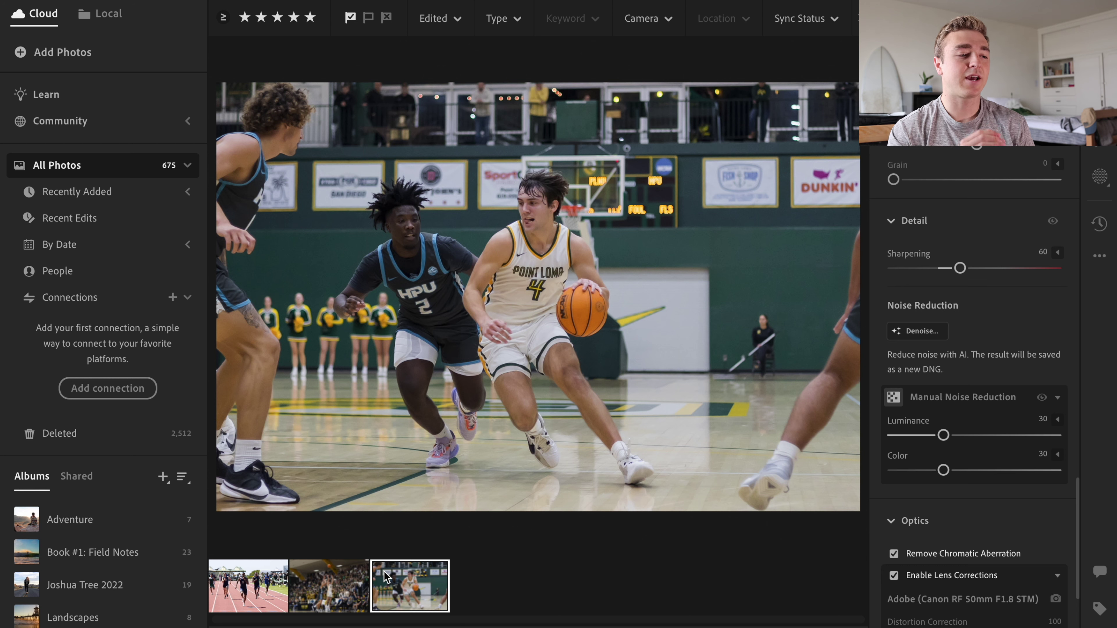
click(318, 587)
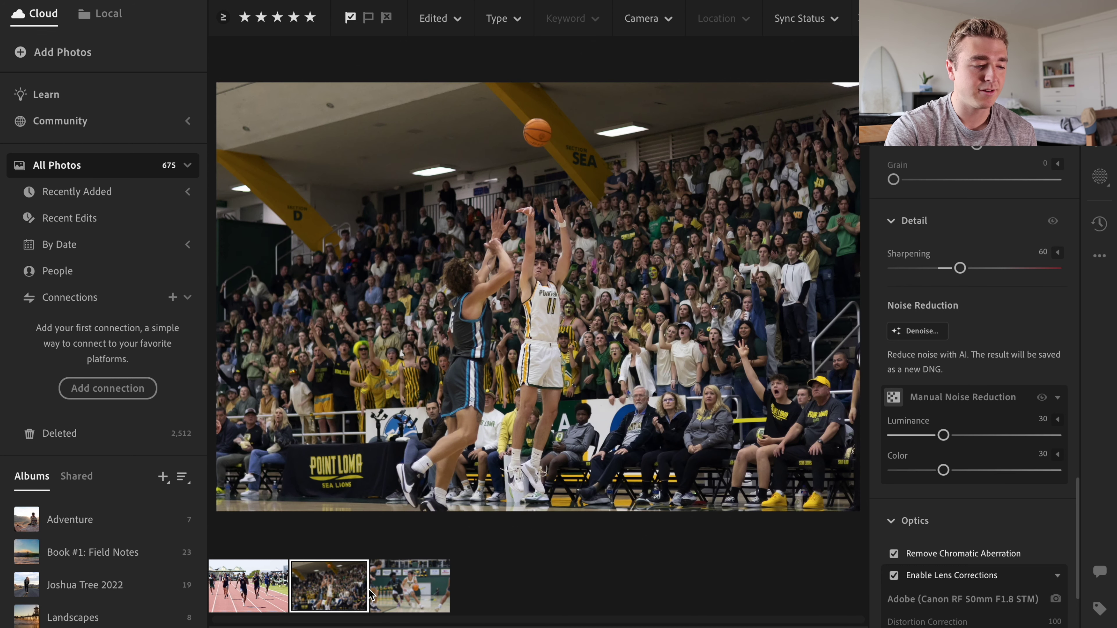
click(384, 596)
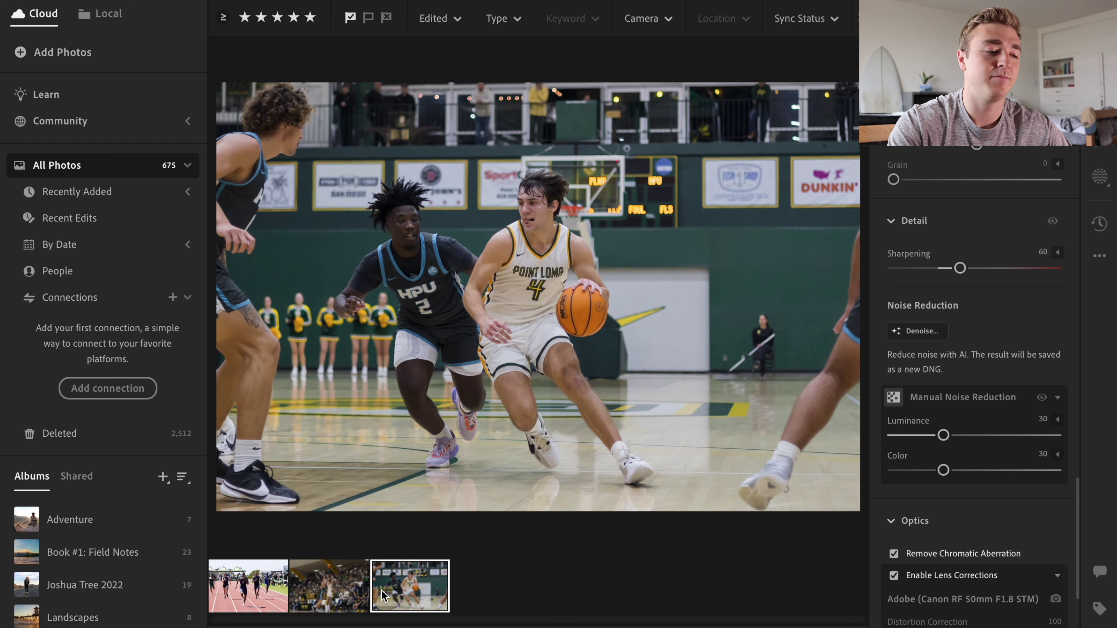
key(ctrl+c)
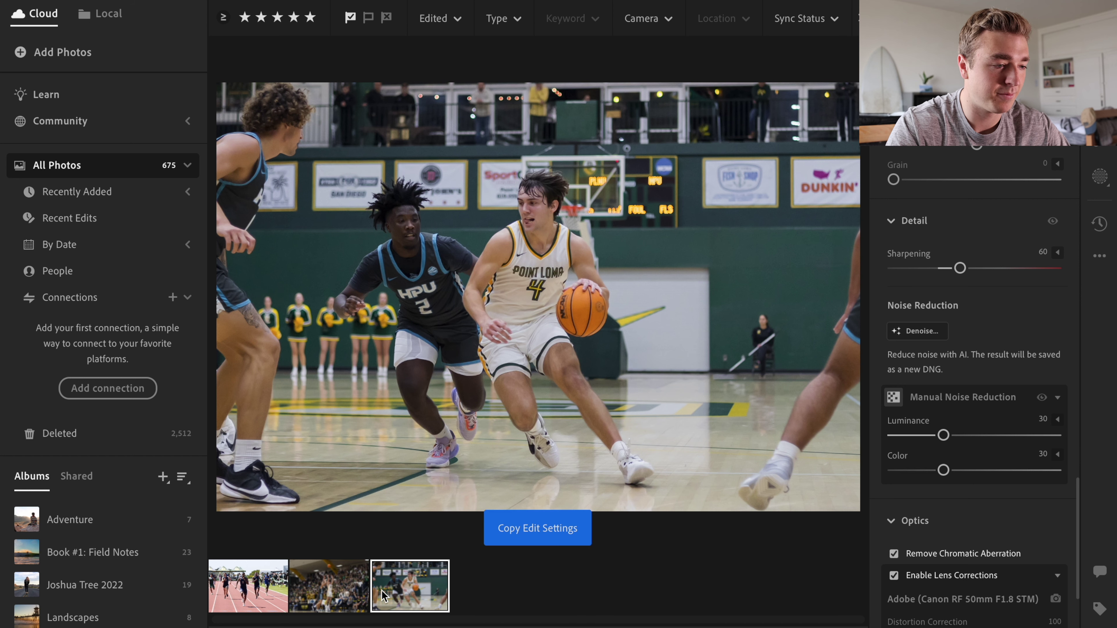
click(355, 604)
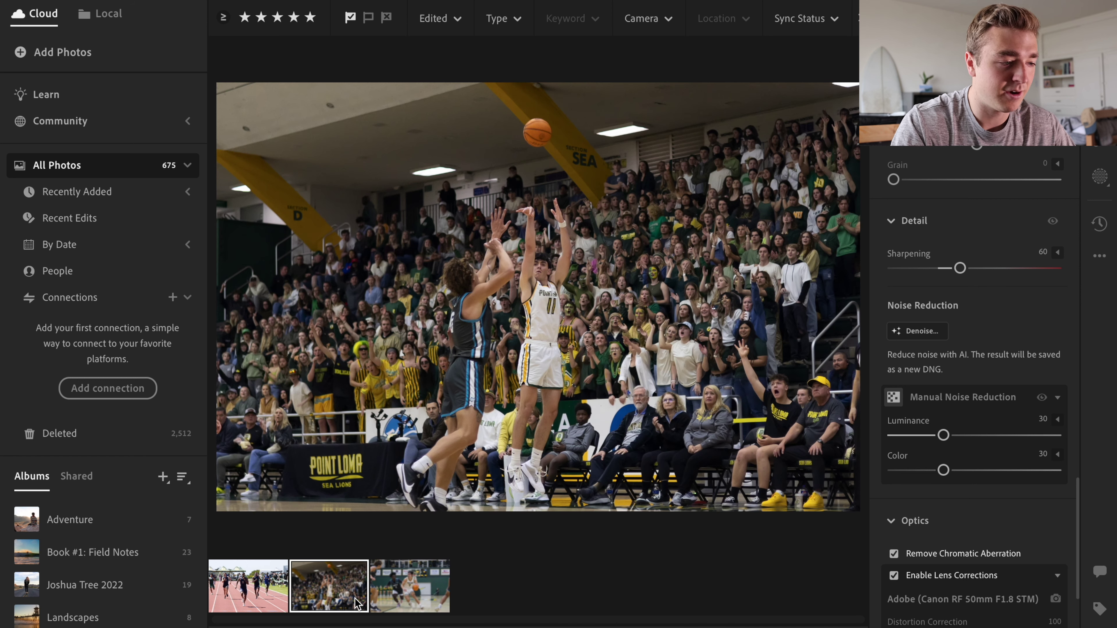
key(ctrl+v)
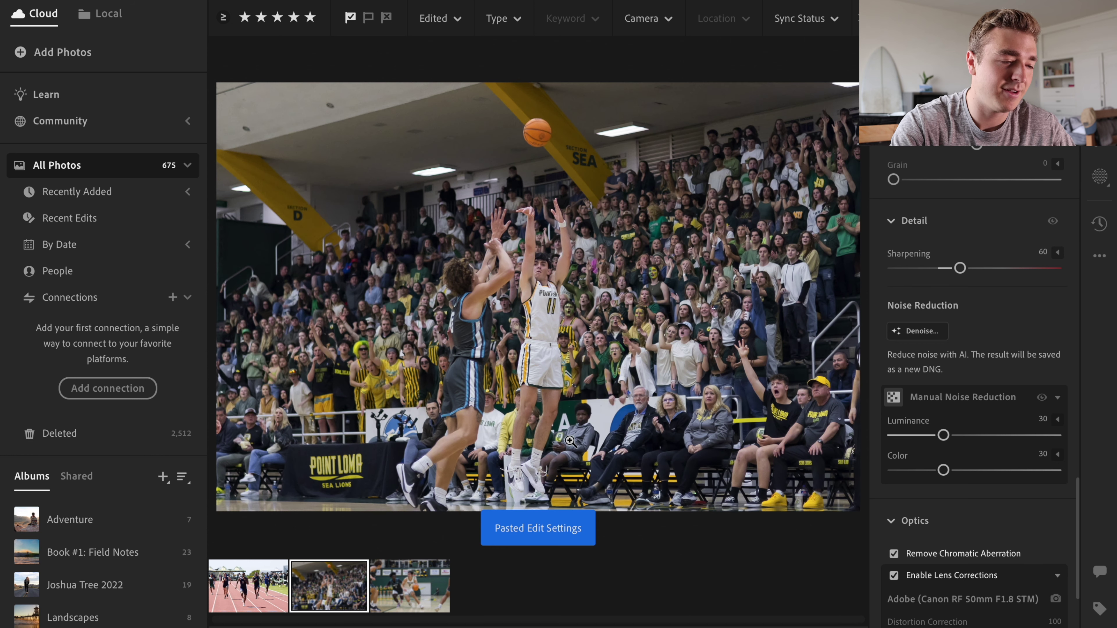
- Review the pasted effects, color and light settings on the jump-shot photo and compare it with the dribbling photo
scroll(941, 241, up, 7)
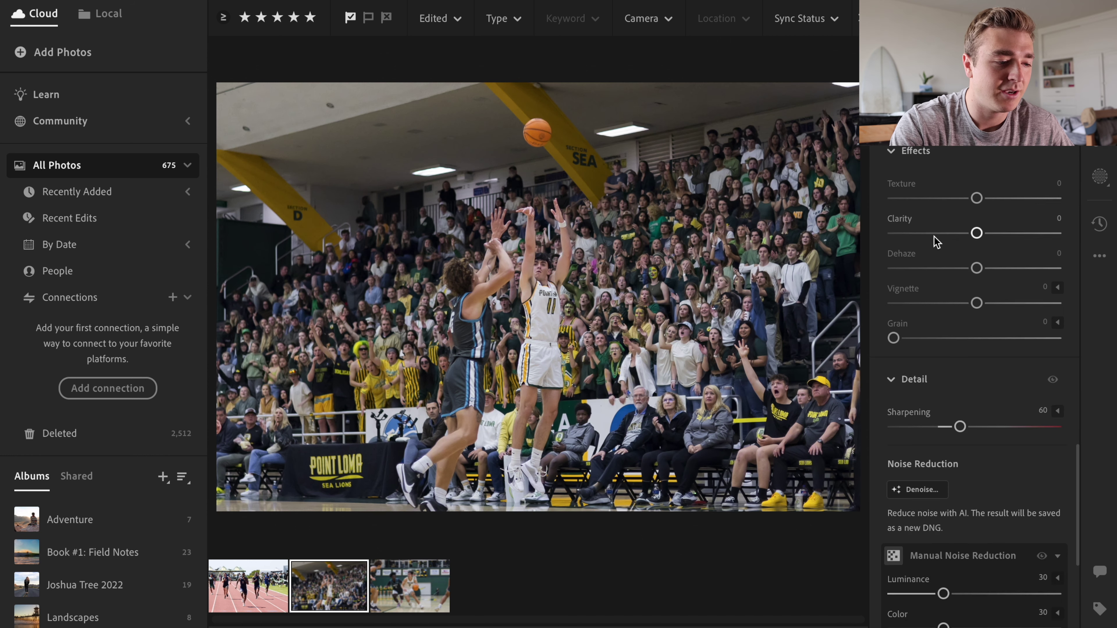
scroll(947, 241, up, 10)
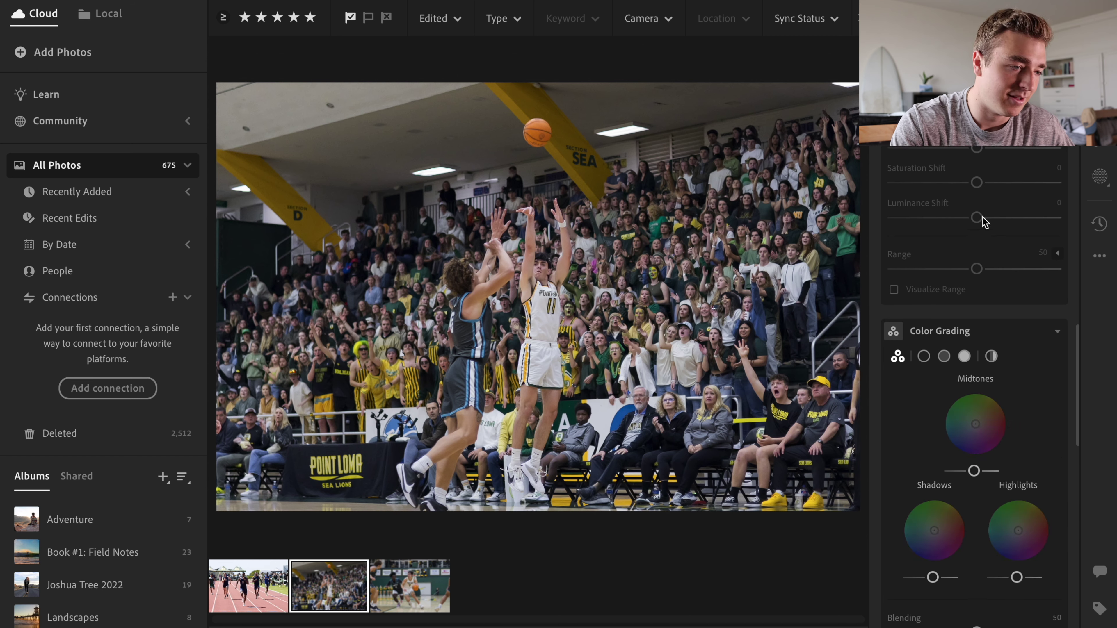
scroll(984, 222, up, 3)
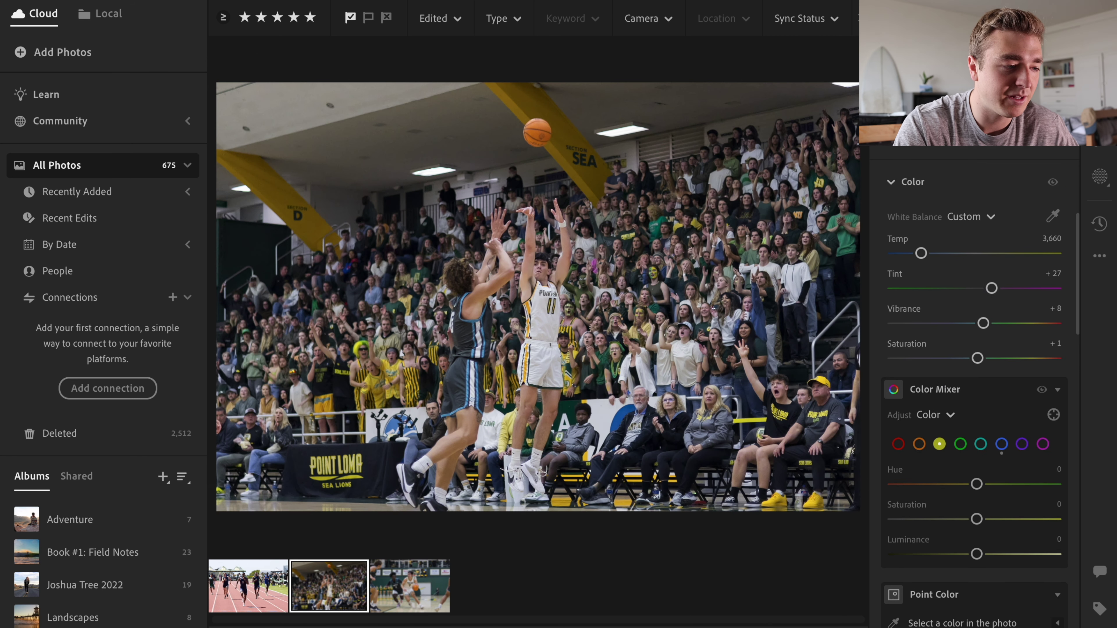
scroll(989, 277, up, 10)
click(394, 593)
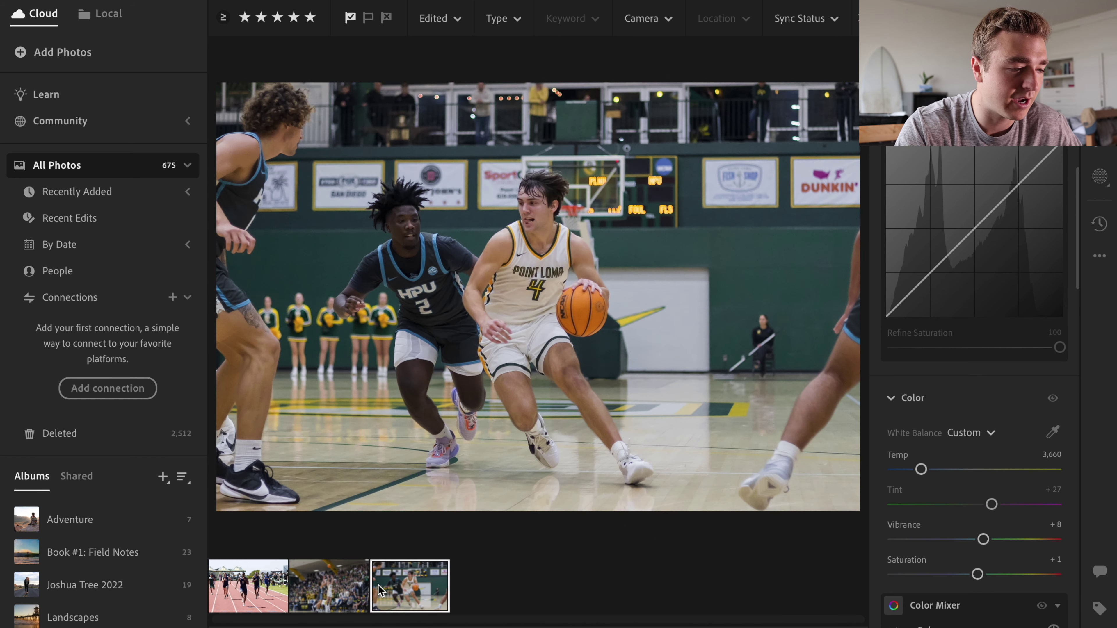
click(355, 587)
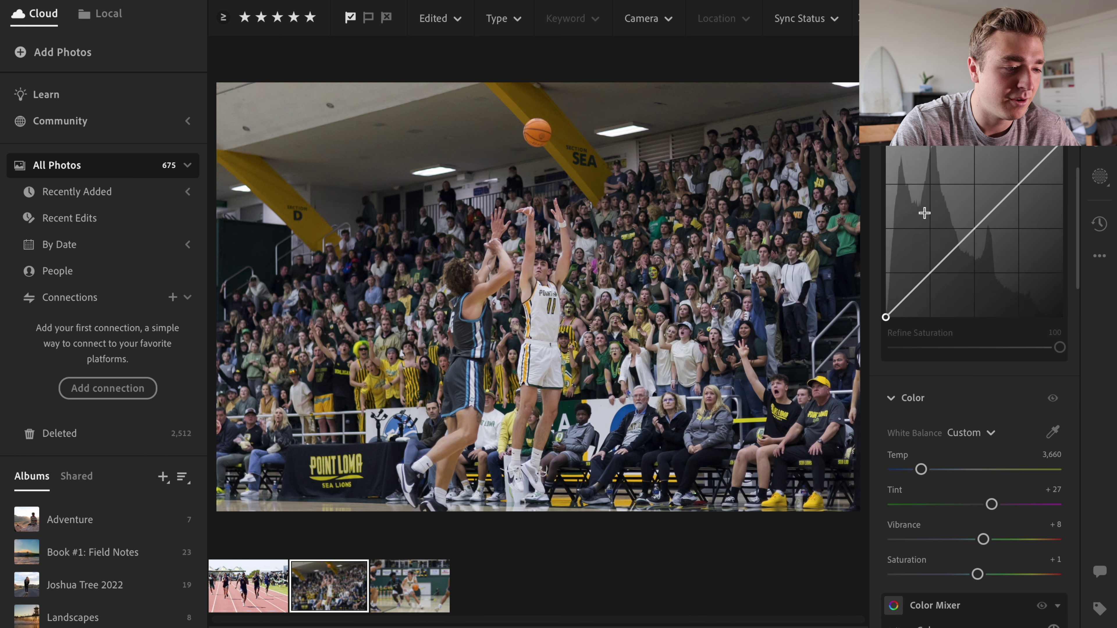
key(e)
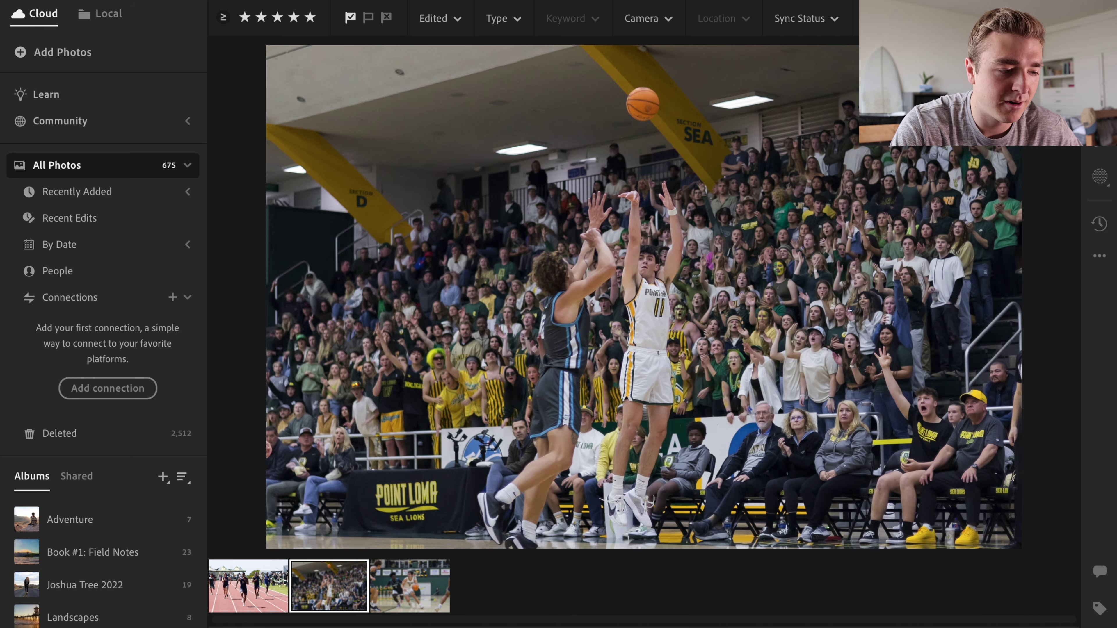
key(e)
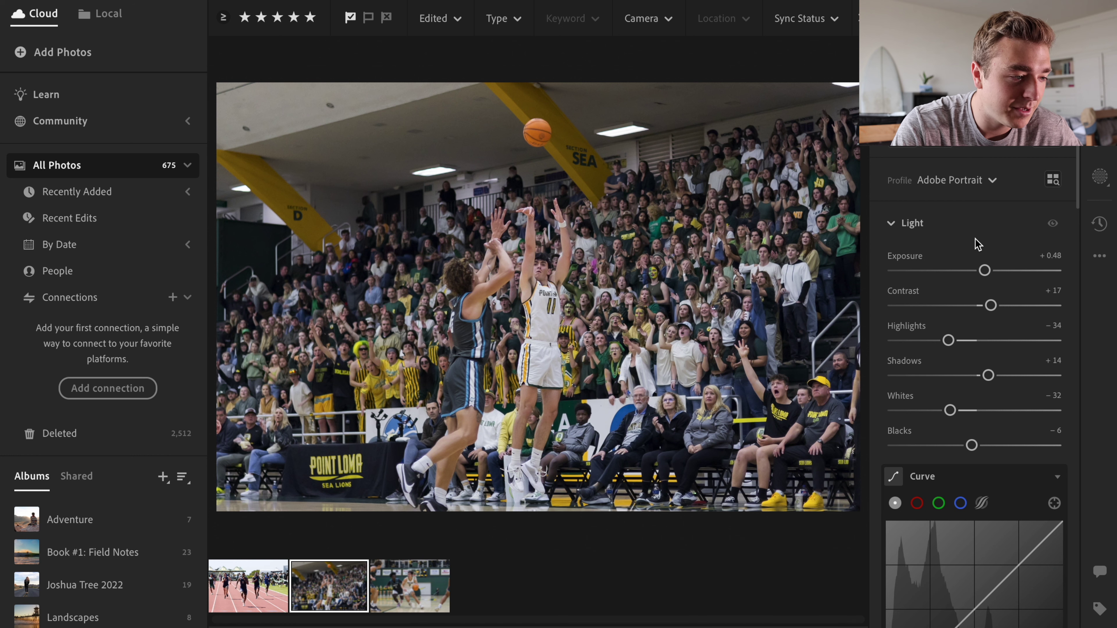
- Set the jump-shot photo's vibrance to +3 and its saturation to +4
scroll(975, 255, down, 10)
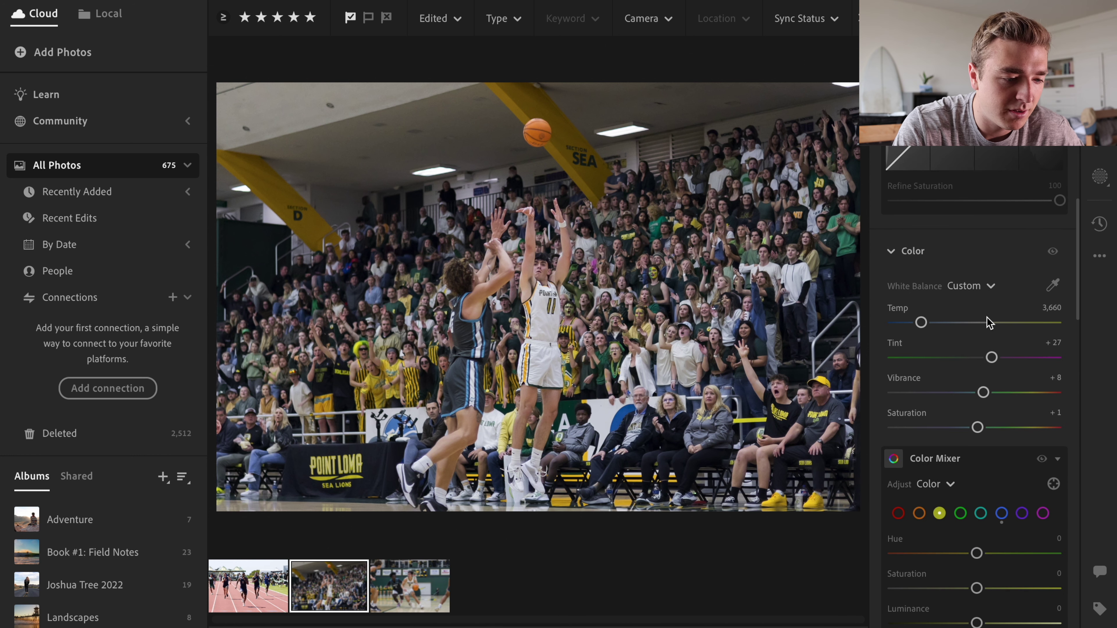
scroll(987, 322, up, 8)
scroll(1007, 387, down, 6)
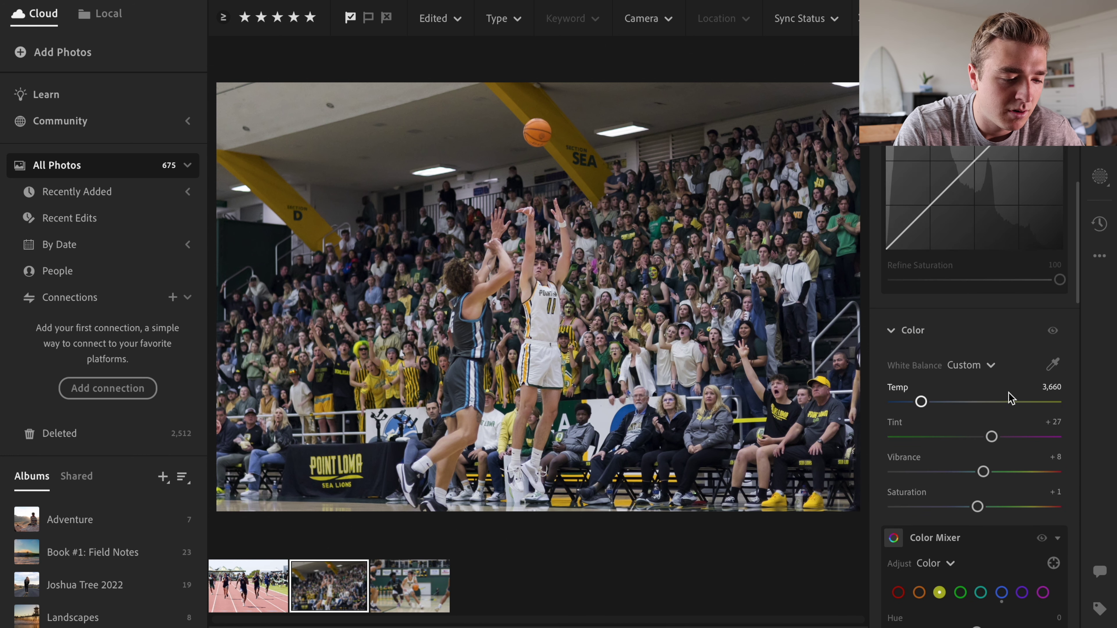
drag(984, 470, 979, 507)
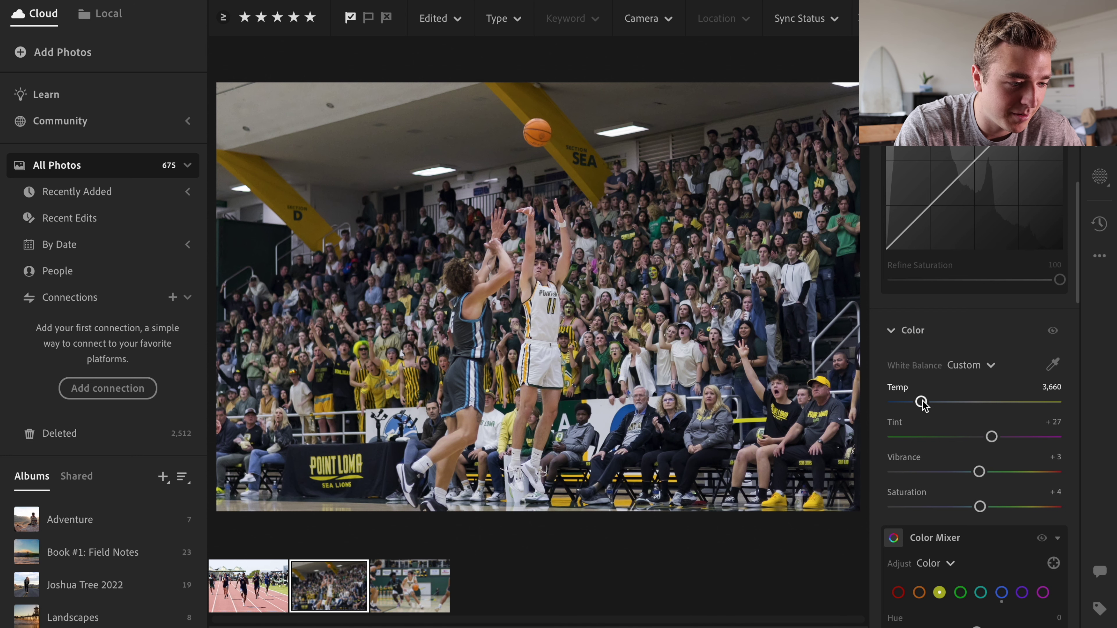
- Set the jump-shot photo's white balance temperature to 3,716 and the yellow saturation in the Color Mixer to -5
drag(922, 403, 926, 400)
scroll(926, 399, up, 8)
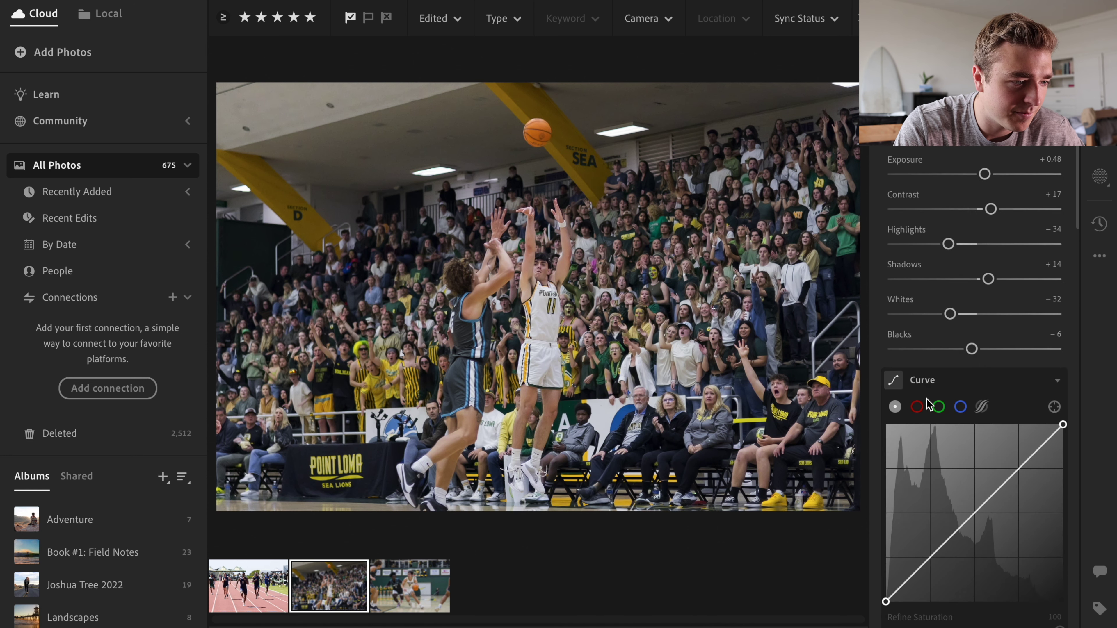
scroll(926, 399, down, 9)
scroll(926, 399, down, 5)
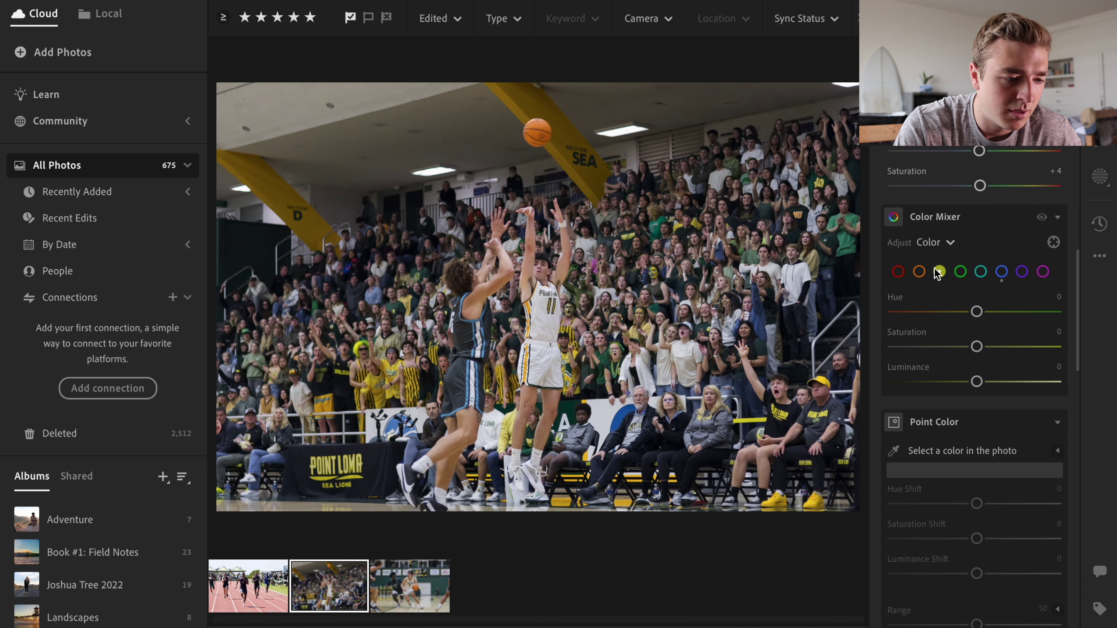
drag(975, 346, 952, 346)
drag(968, 344, 973, 347)
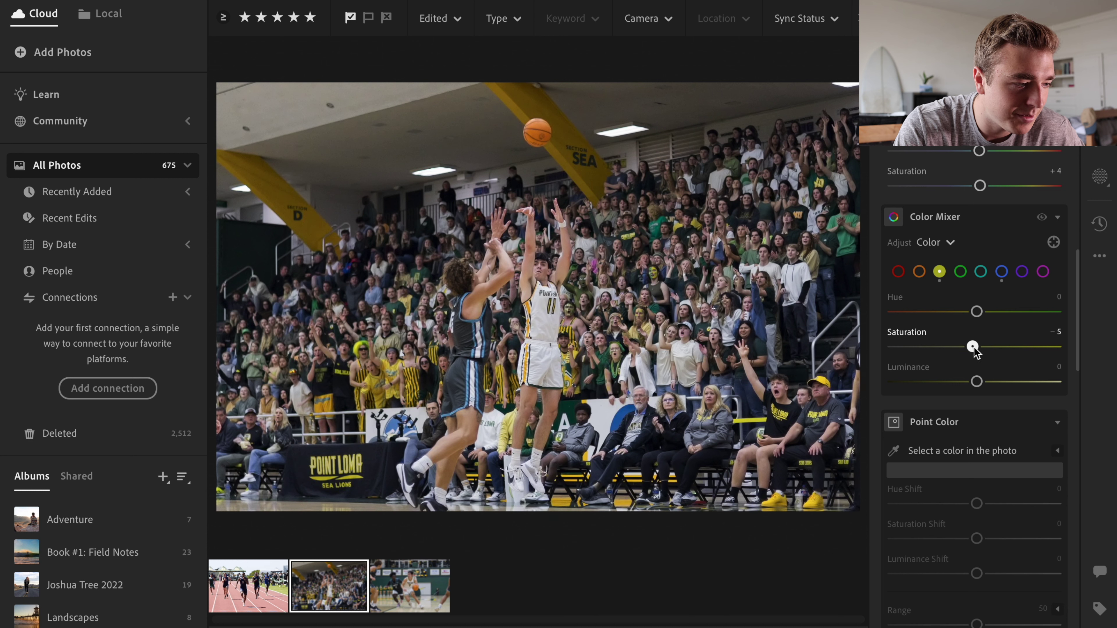
- Set the jump-shot photo's green saturation to -10 and its orange saturation to +6 in the Color Mixer
click(960, 272)
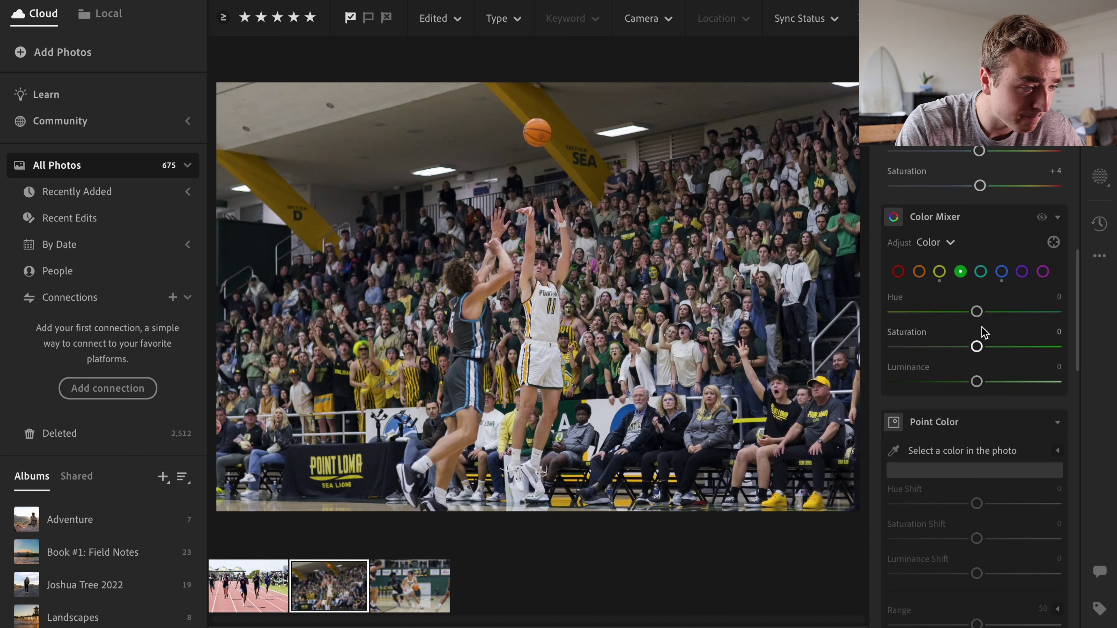
mouse_move(976, 347)
mouse_down()
mouse_move(1063, 346)
mouse_move(948, 347)
mouse_move(1043, 347)
mouse_move(967, 335)
mouse_up()
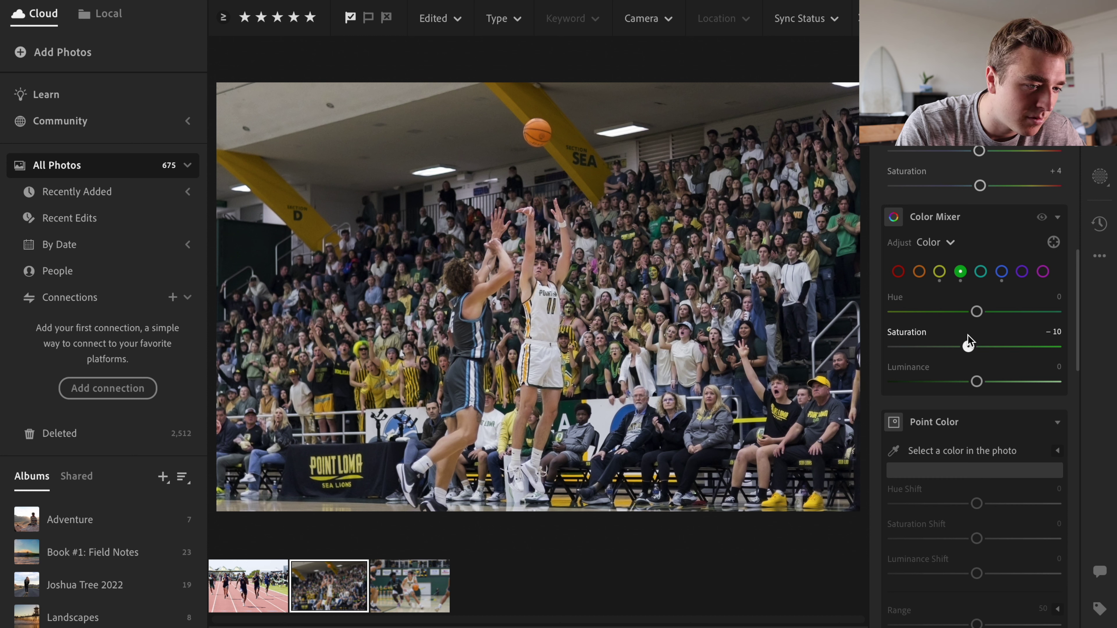
click(919, 272)
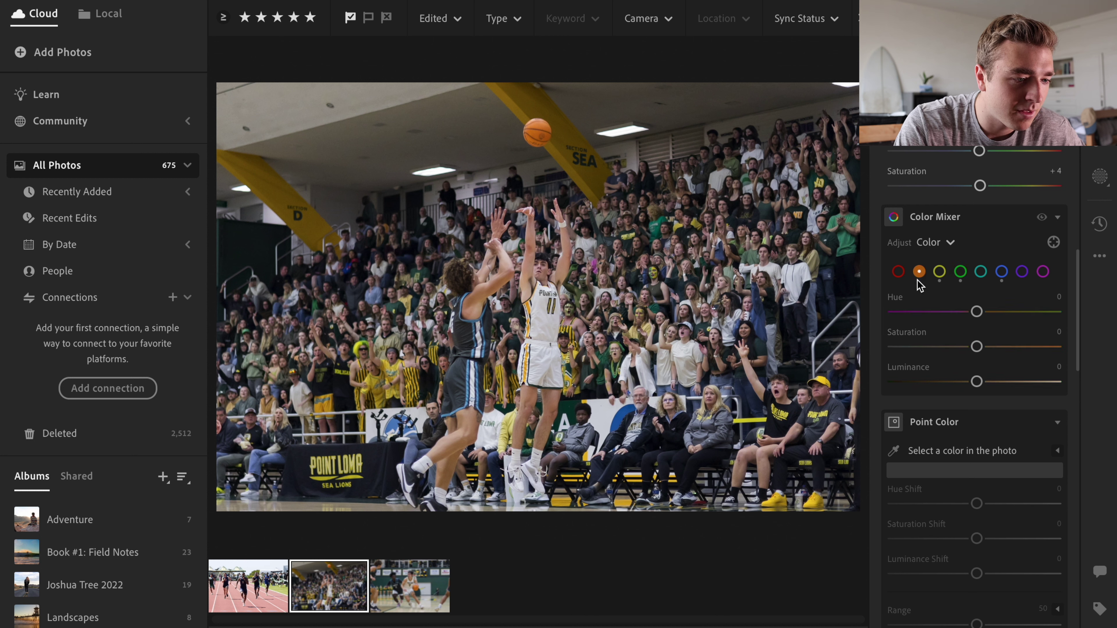
mouse_move(977, 346)
mouse_down()
mouse_move(947, 346)
mouse_move(1086, 335)
mouse_move(967, 339)
mouse_move(979, 337)
mouse_up()
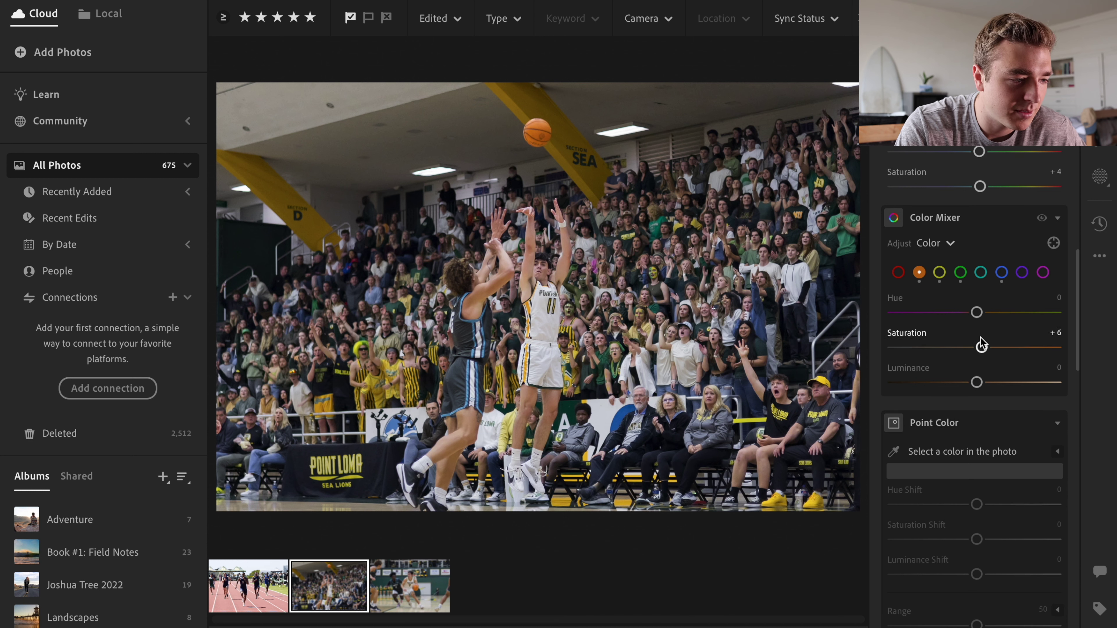
- Set the jump-shot photo's vibrance to +6, its highlights to -38 and its whites to -35
scroll(980, 337, up, 2)
drag(979, 241, 981, 241)
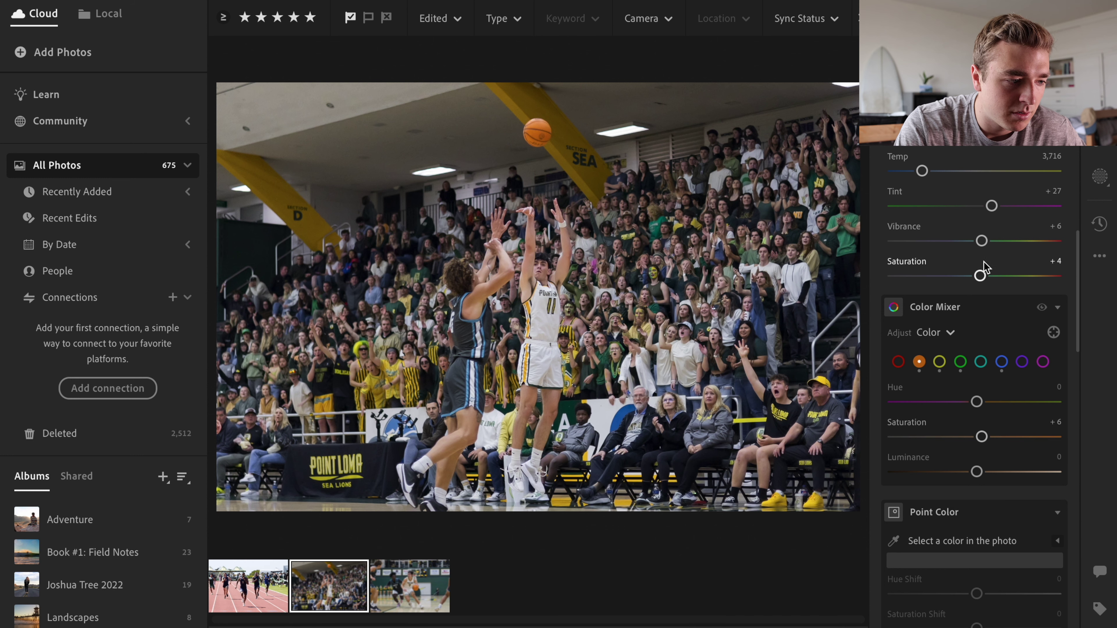
scroll(985, 264, up, 8)
scroll(988, 299, up, 5)
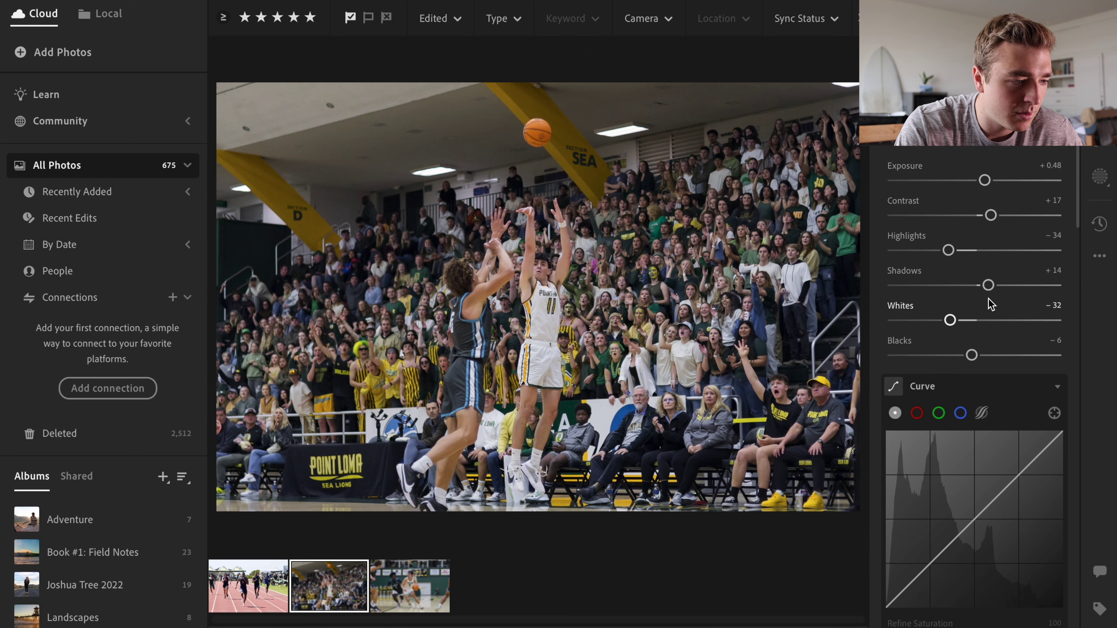
drag(951, 259, 948, 259)
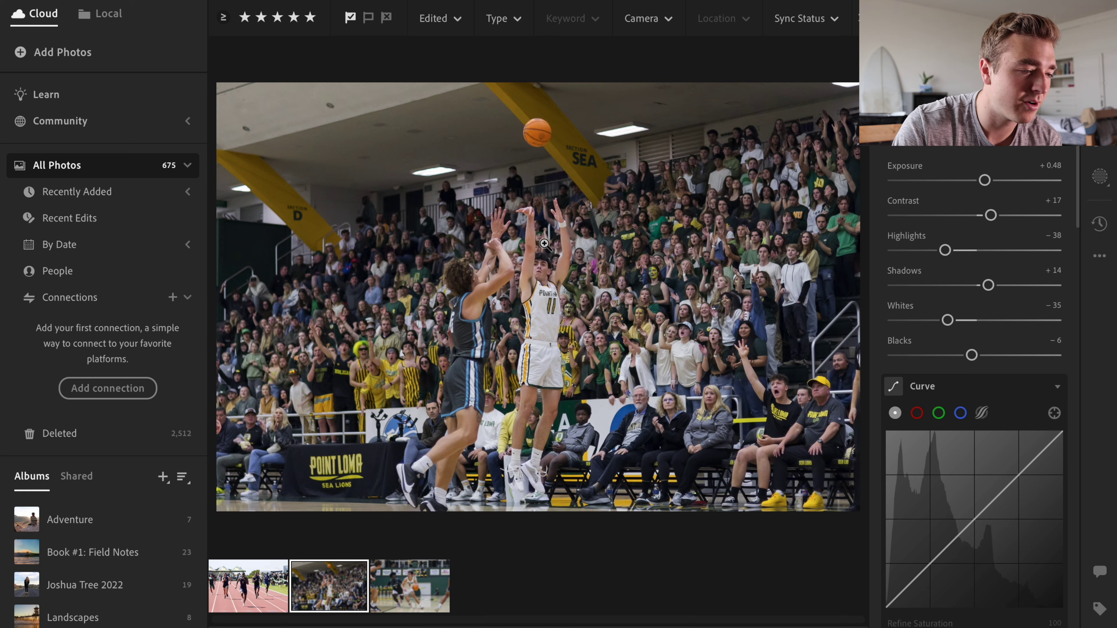
- Inspect the shooter's face and the surrounding crowd up close in the jump-shot photo
click(517, 261)
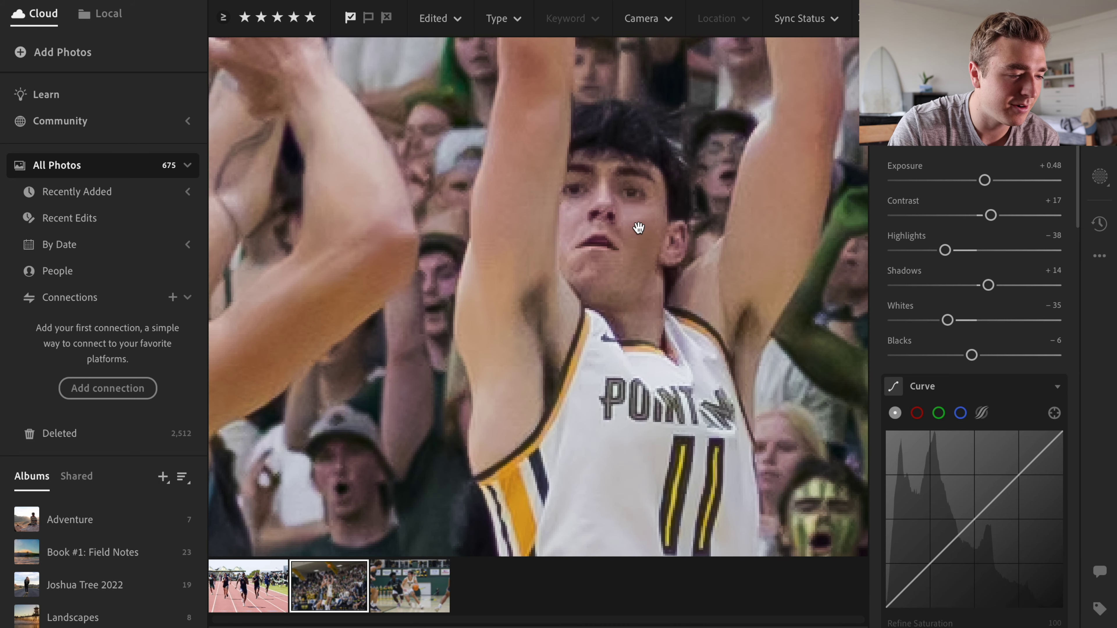
drag(641, 230, 630, 312)
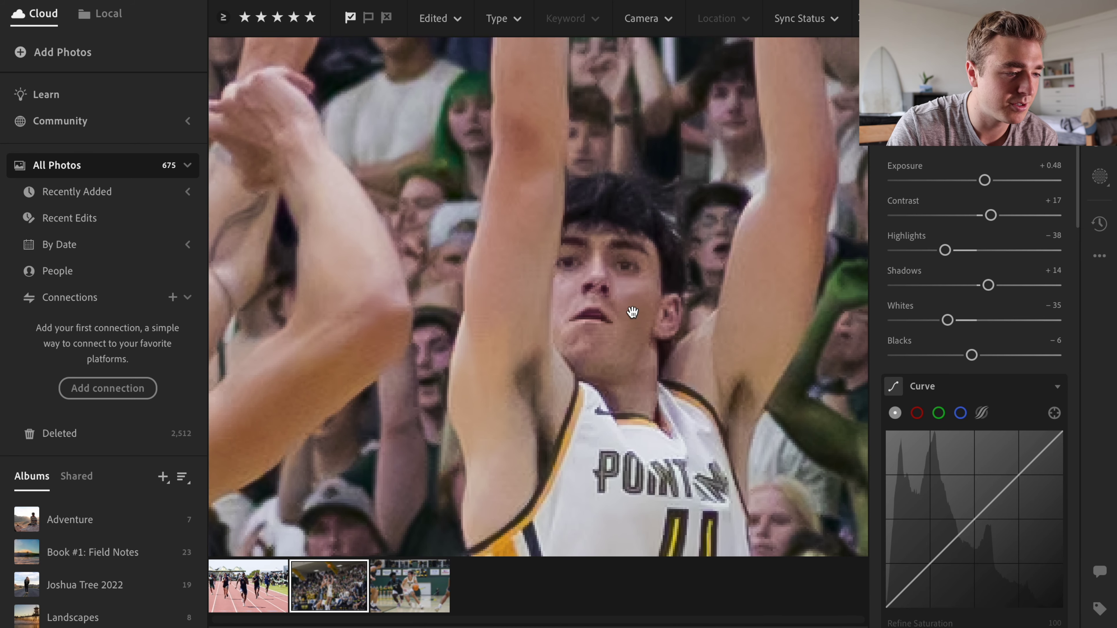
click(603, 299)
click(539, 274)
drag(539, 275, 553, 321)
click(553, 321)
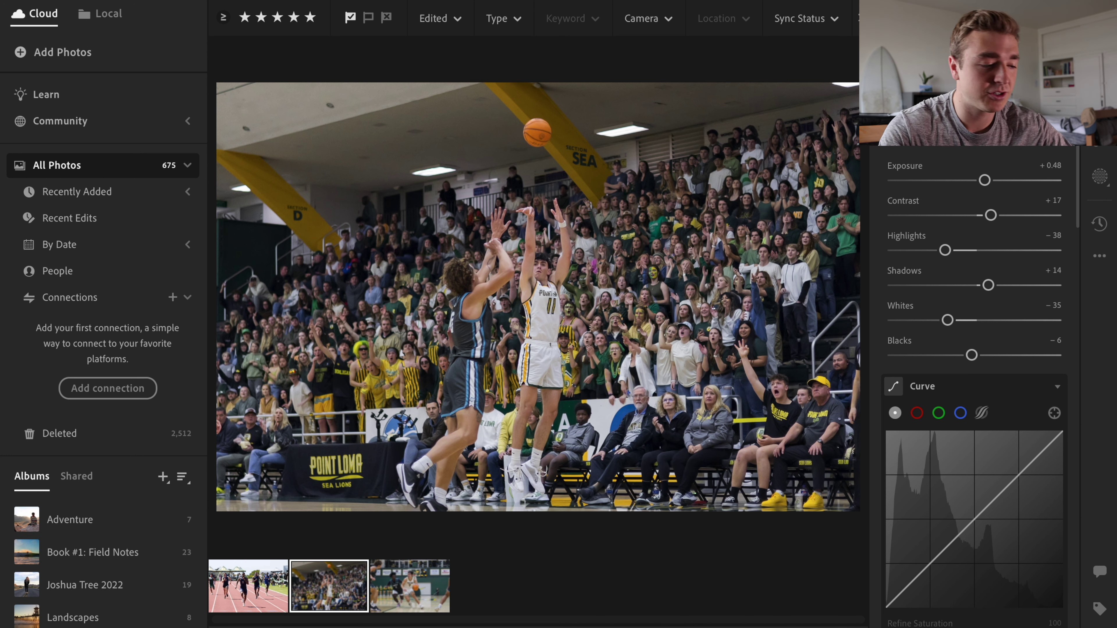
- Compare the finished jump-shot photo with the dribbling photo for a consistent look
click(409, 607)
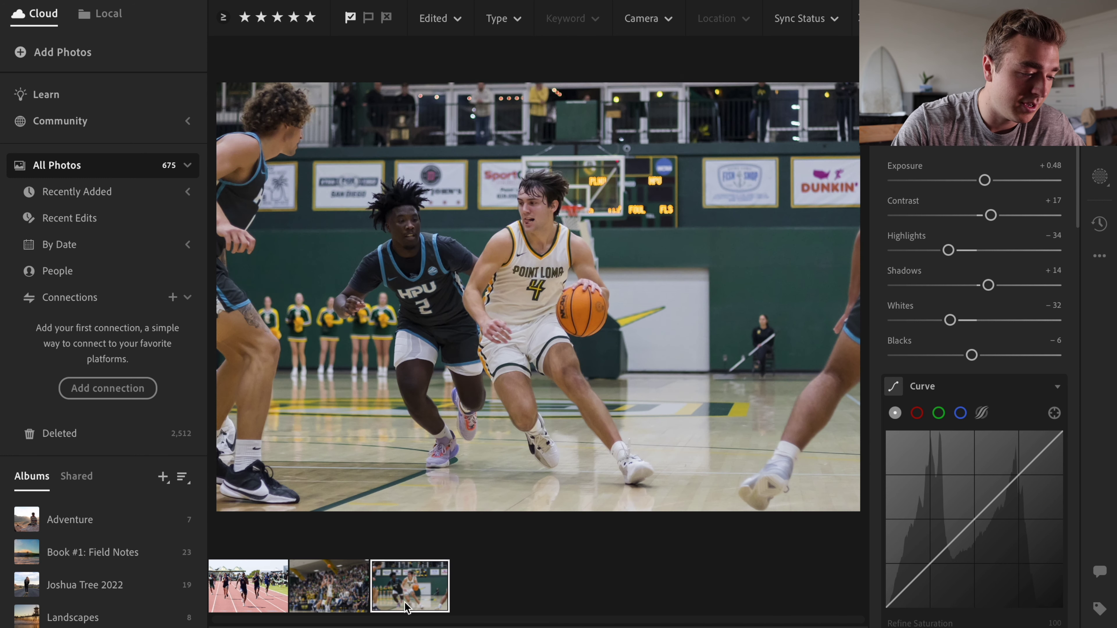
click(317, 594)
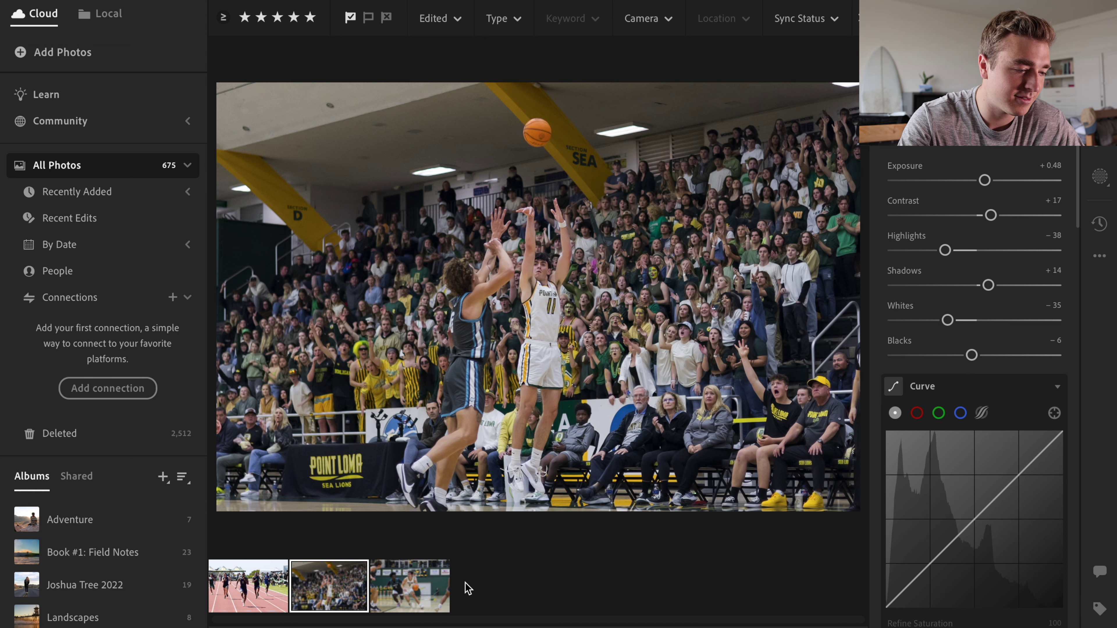
click(417, 582)
click(354, 579)
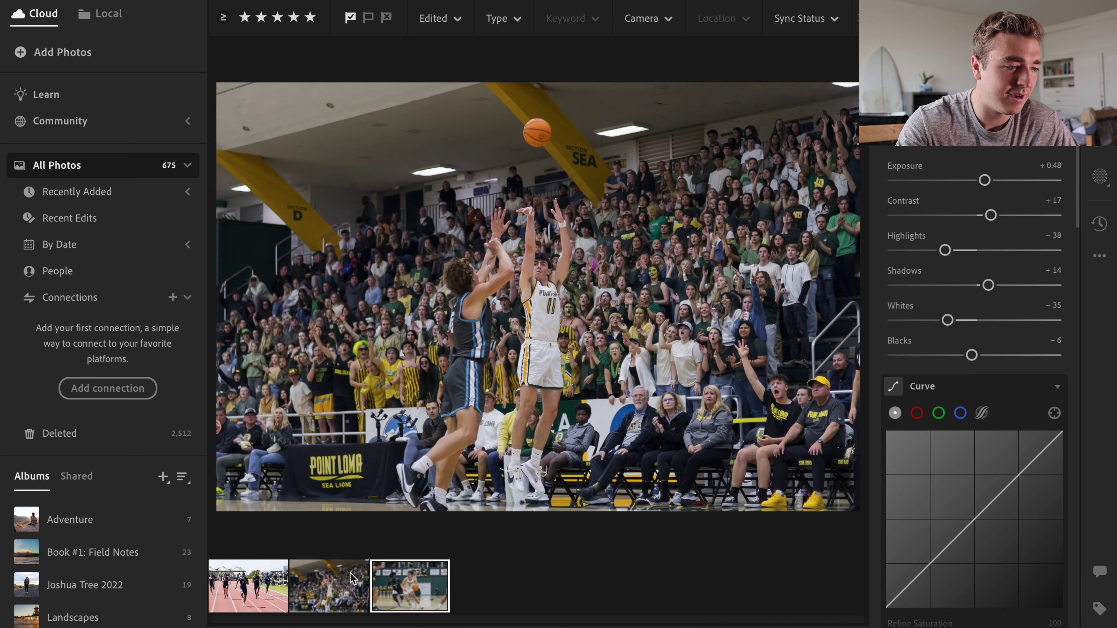
- Crop the track sprint photo tighter around the runners, trimming its right side and reframing the lead runner near the center
click(284, 580)
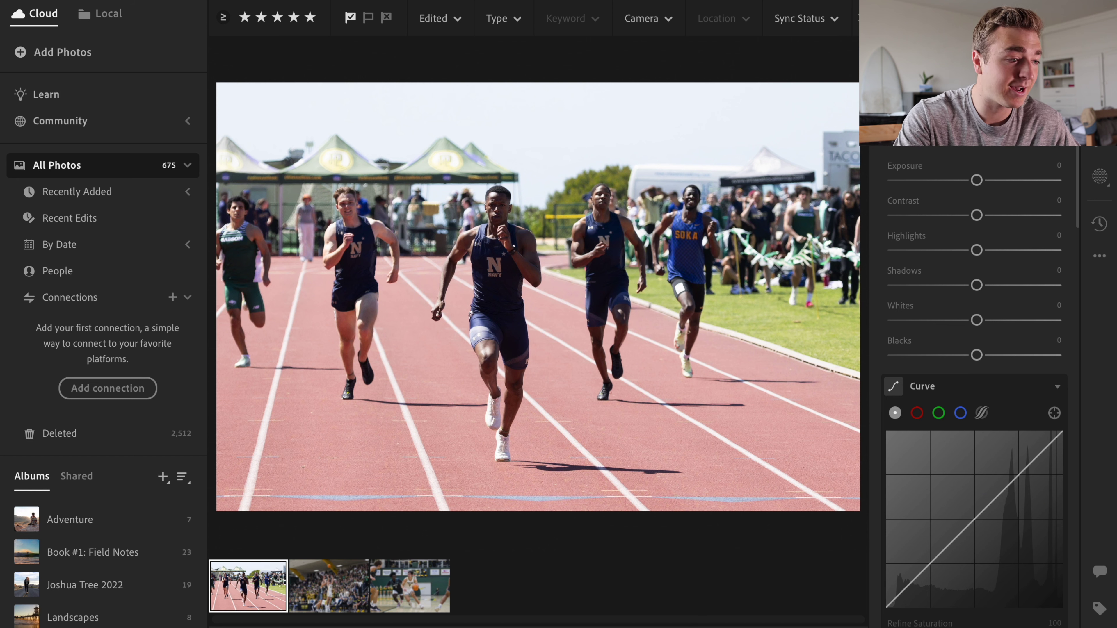
key(c)
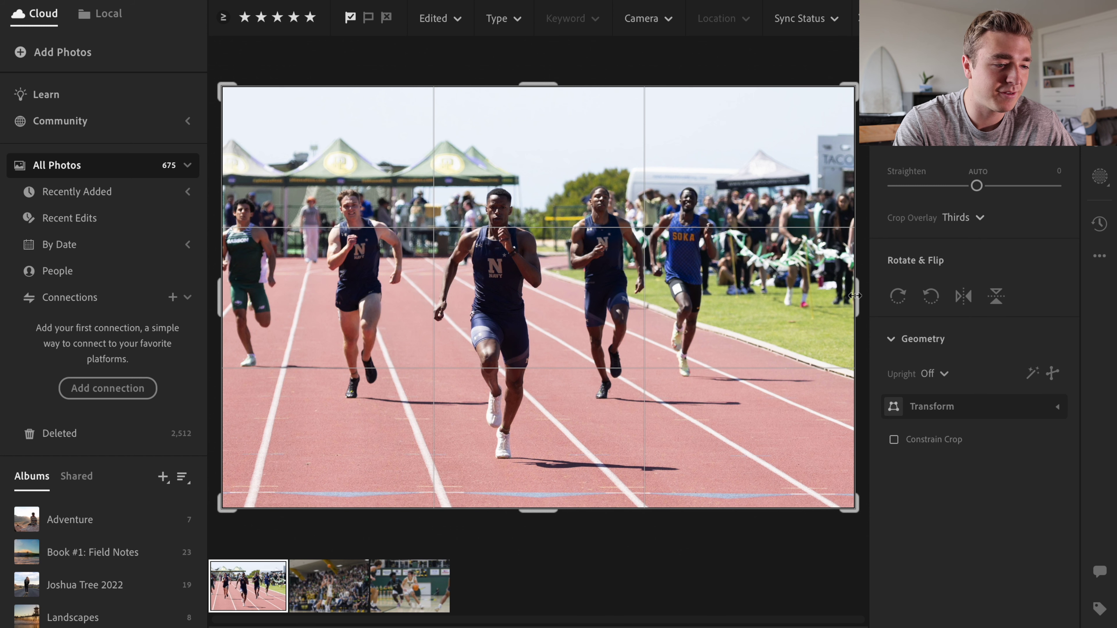
drag(853, 296, 811, 299)
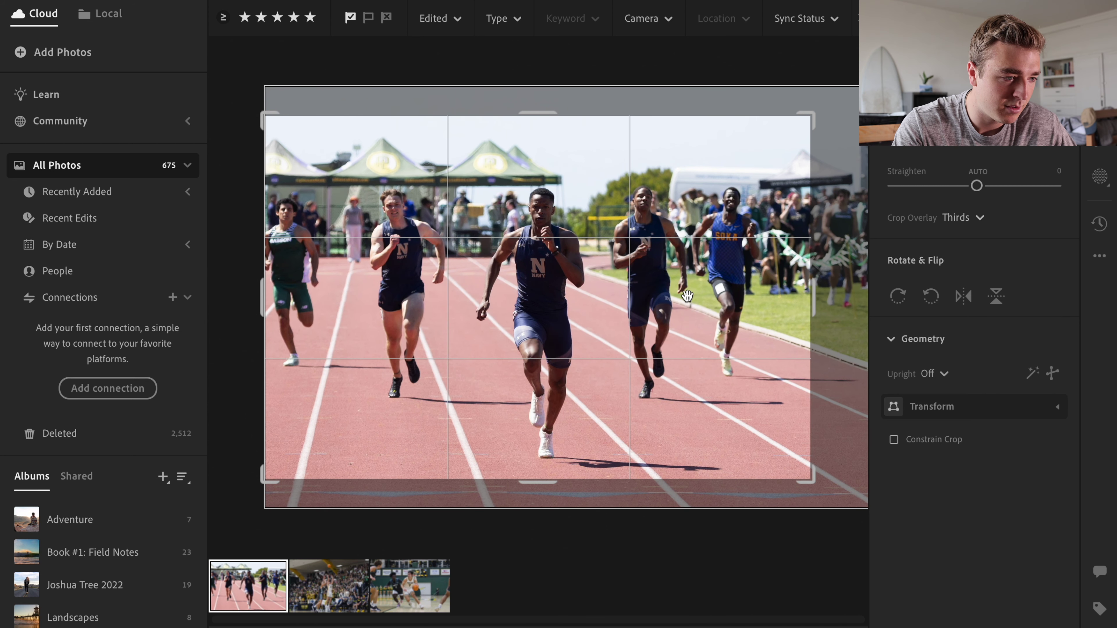
drag(687, 297, 686, 295)
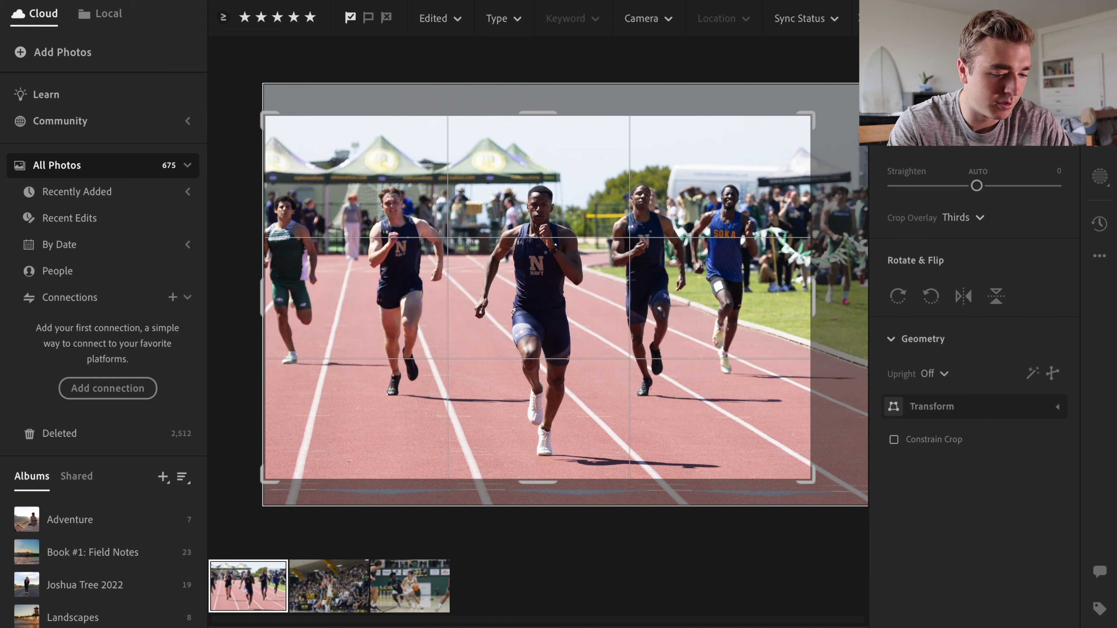
key(Return)
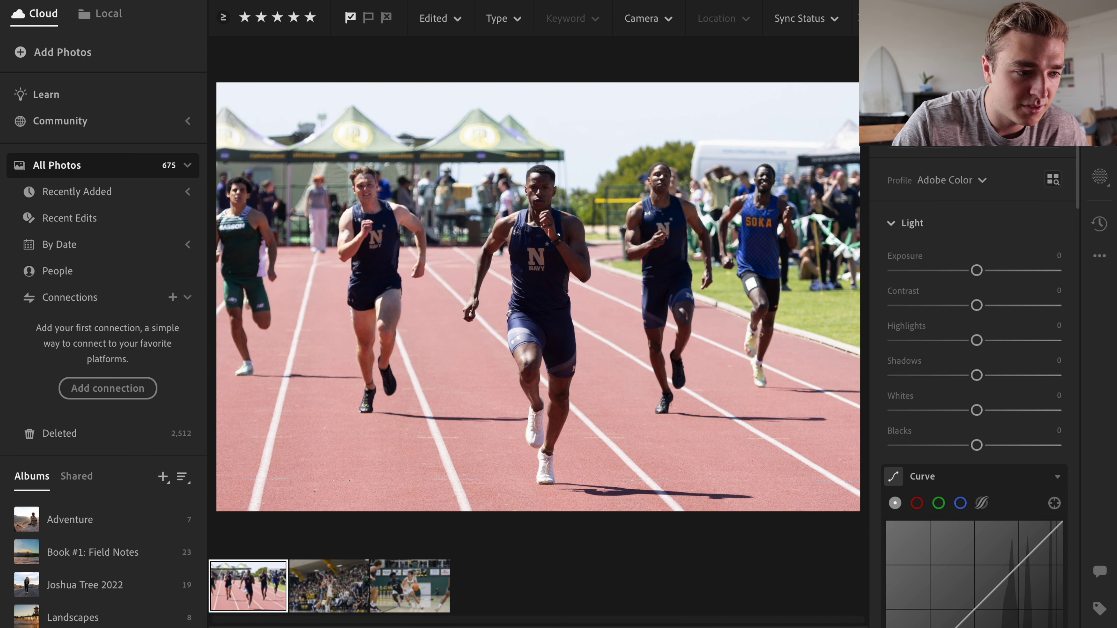
key(c)
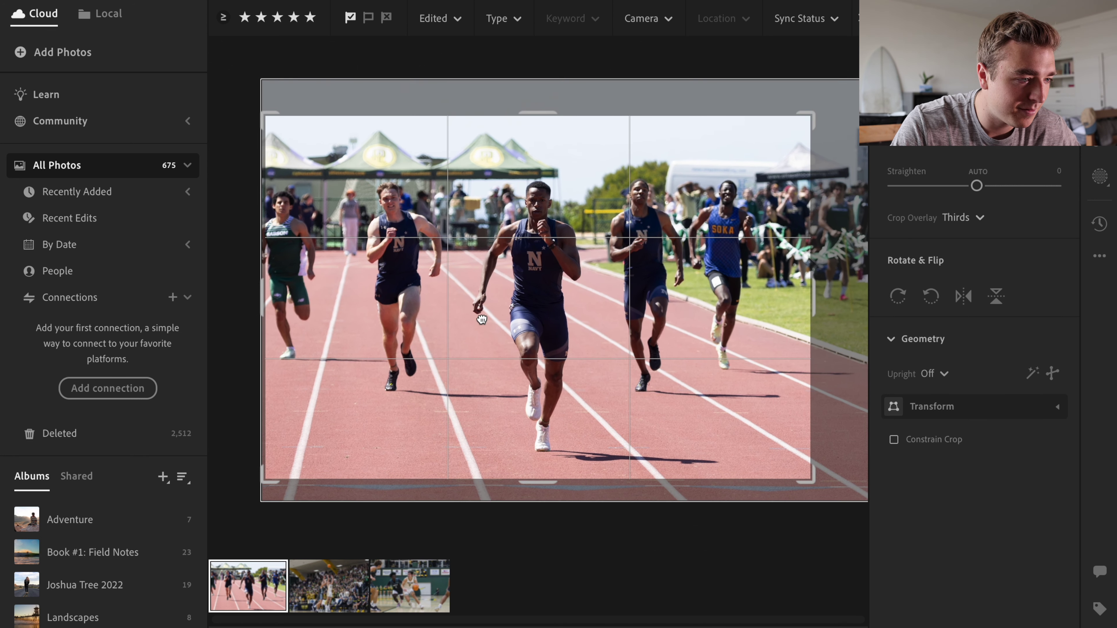
key(Return)
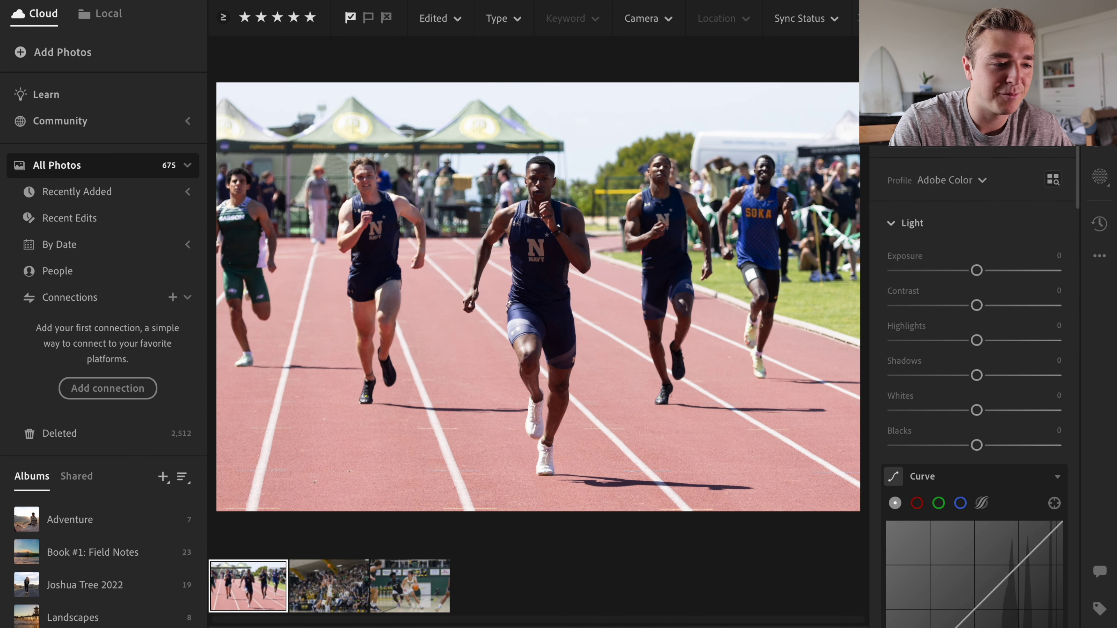
- Compare the Bright Whites and Contrast sports presets, and apply the Sports - Bright Whites #2 preset to the sprint photo
key(shift+p)
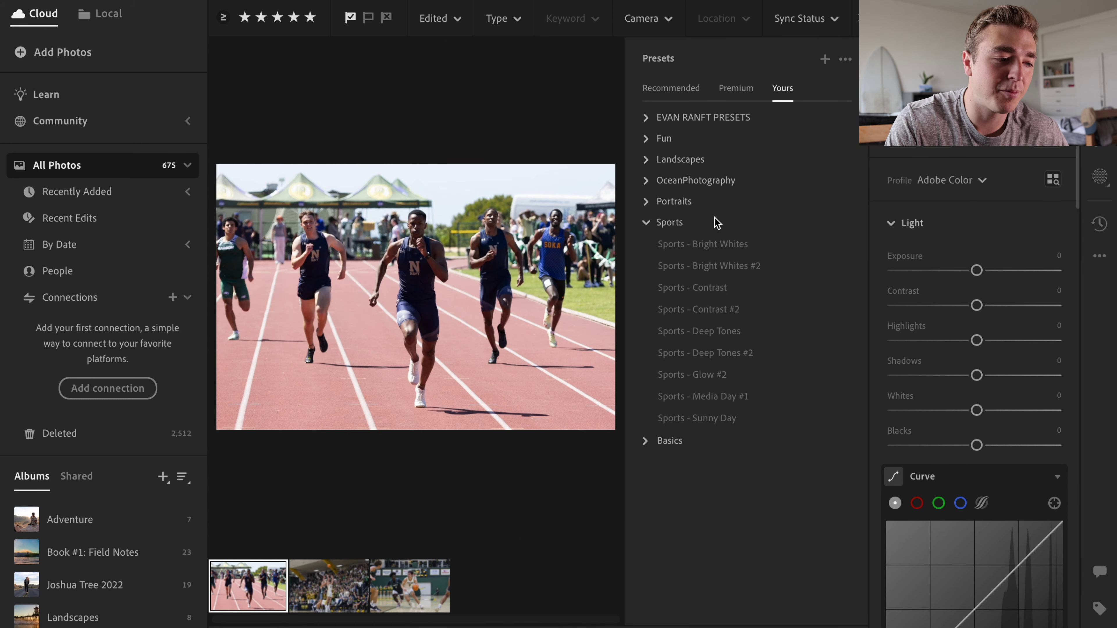
click(667, 231)
click(666, 230)
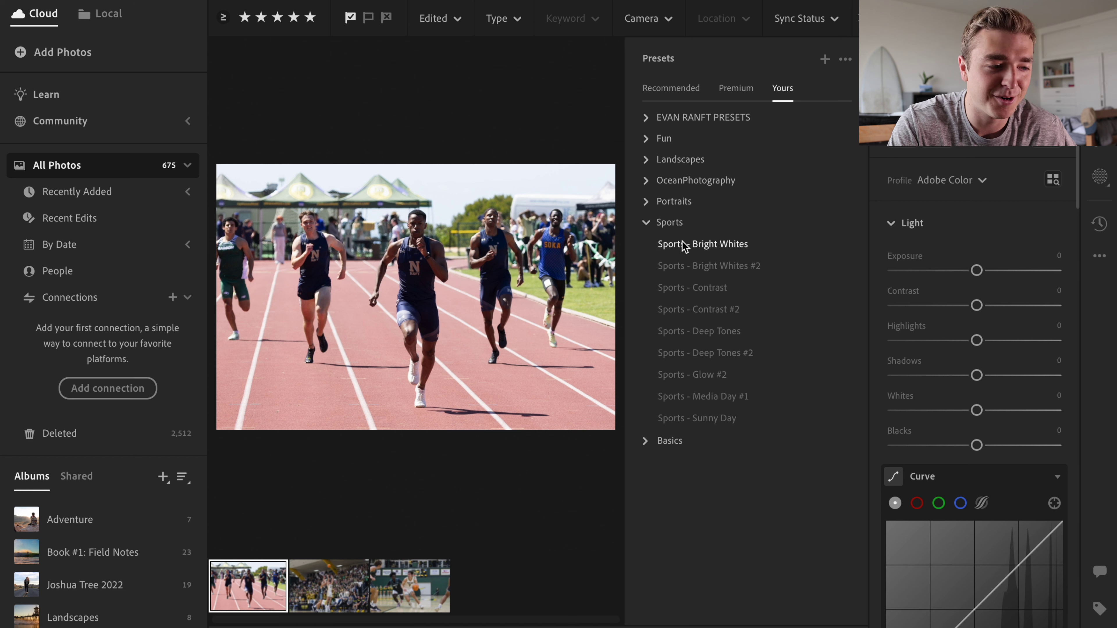
click(684, 246)
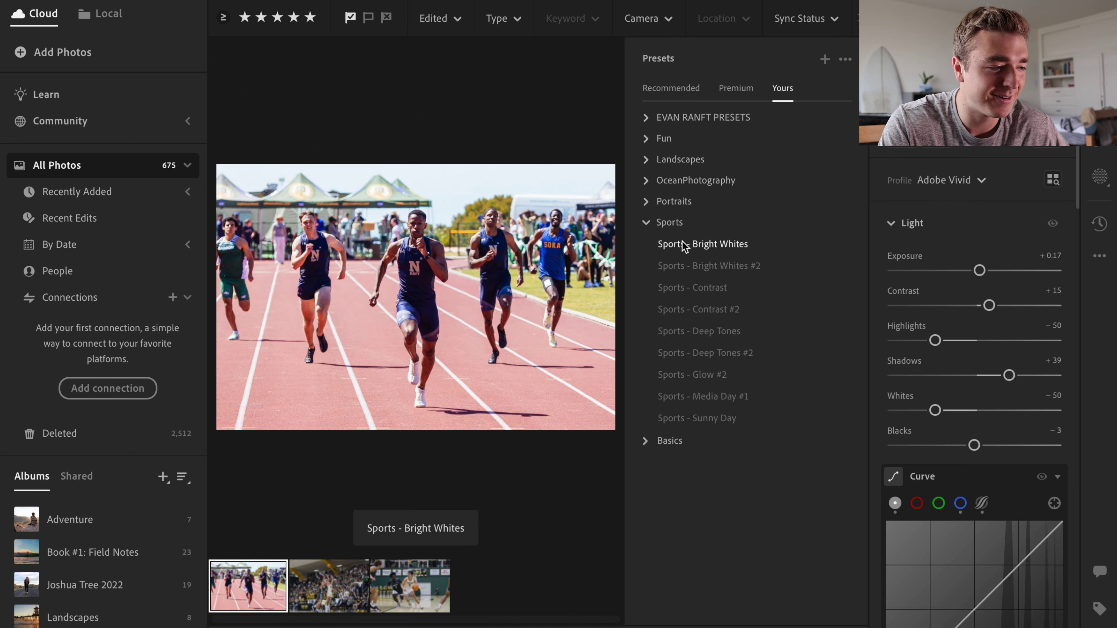
click(693, 266)
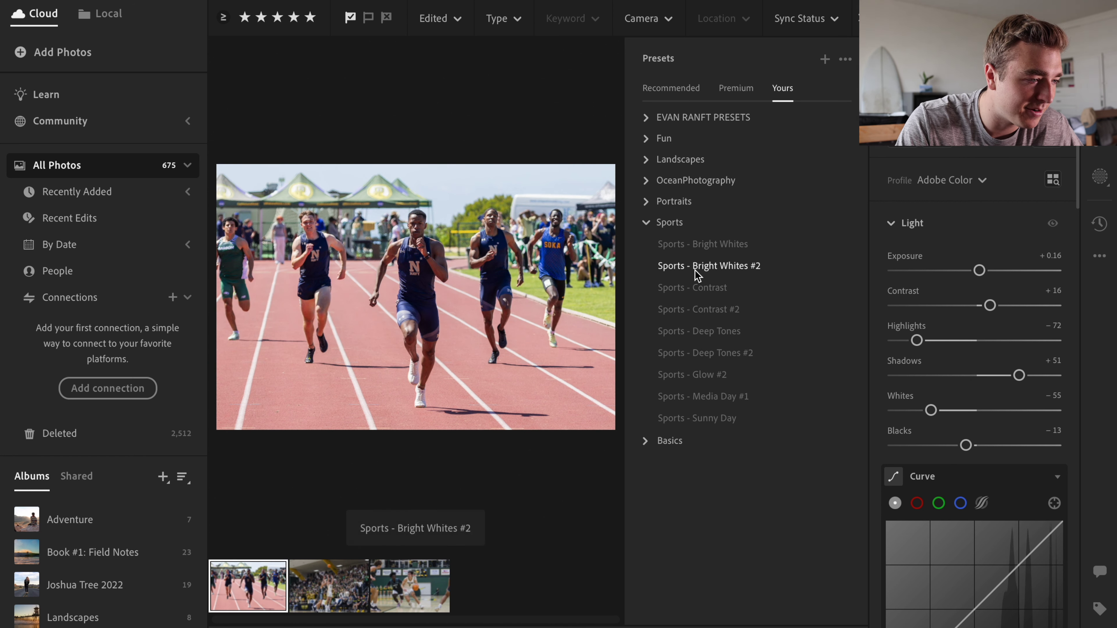
click(699, 289)
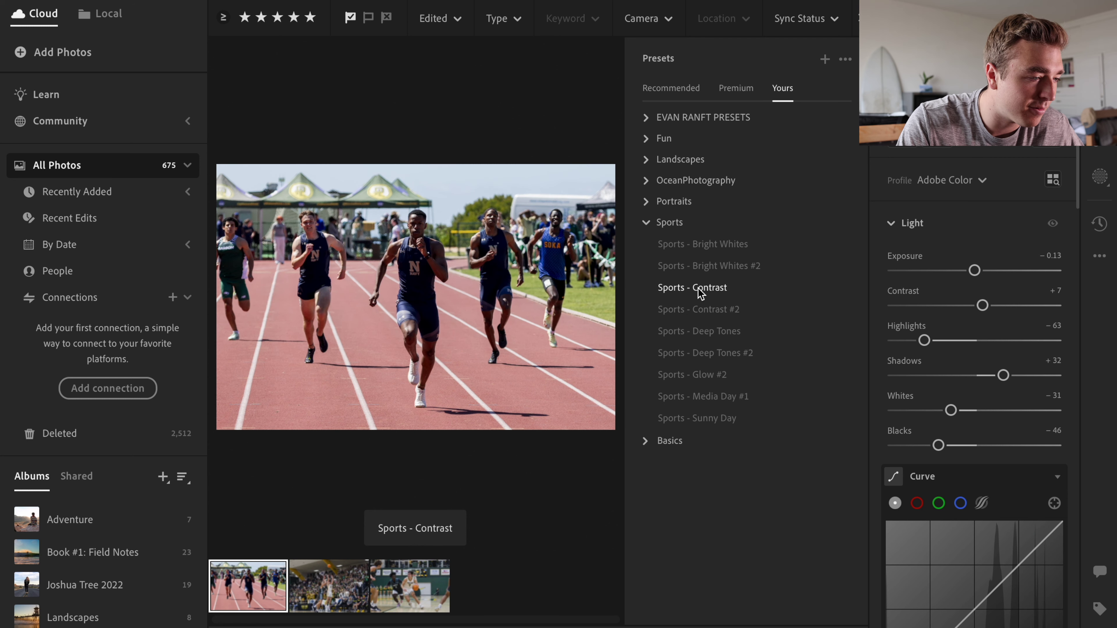
click(702, 268)
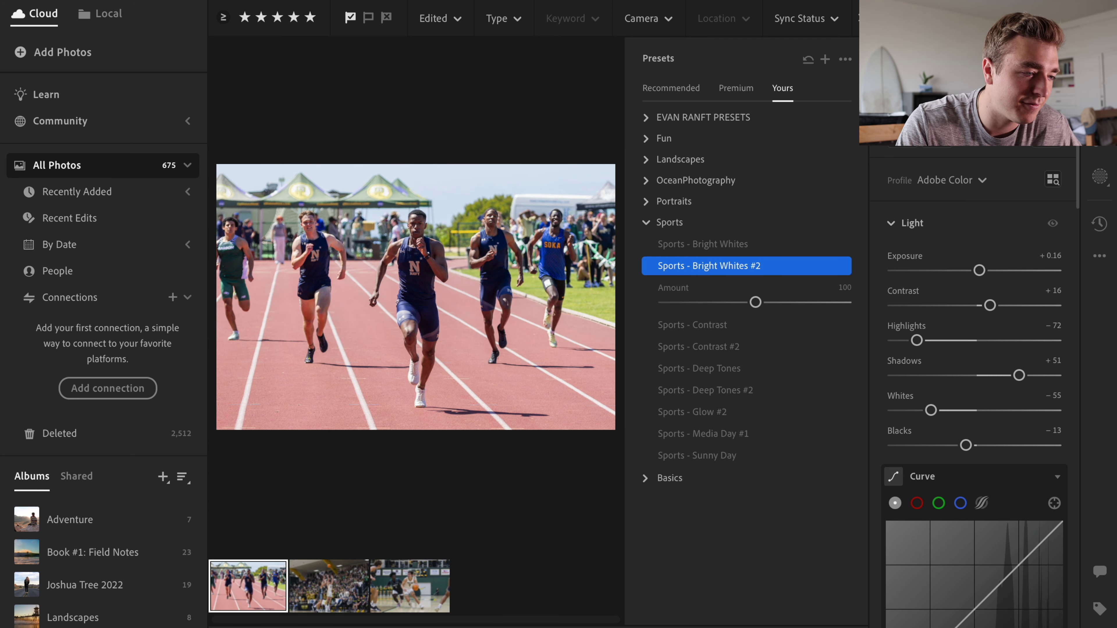
key(shift+p)
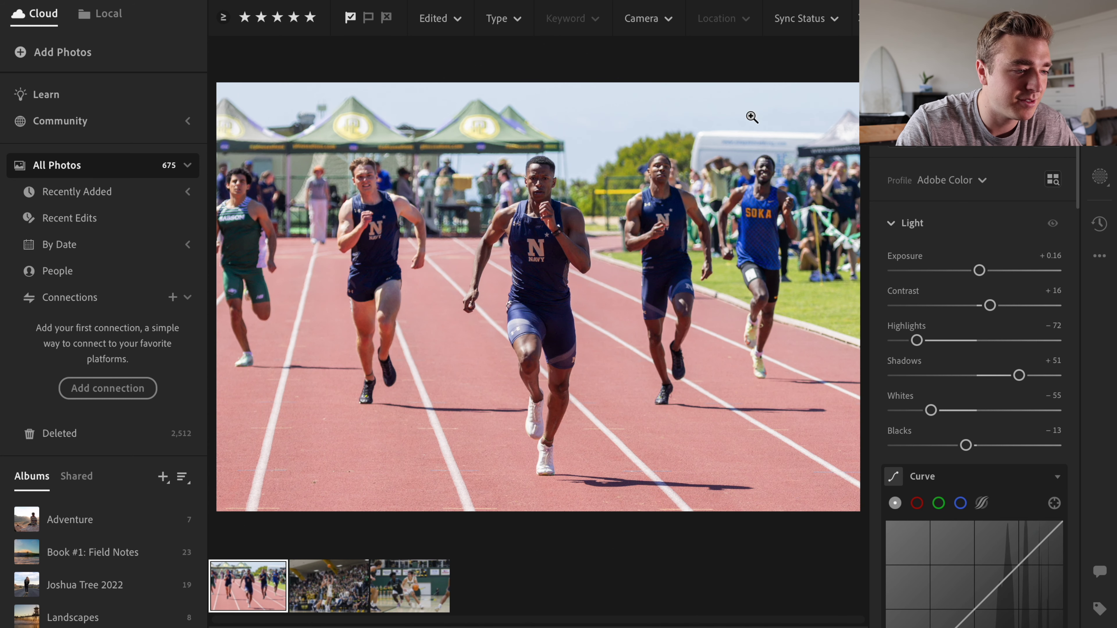
- Compare the sprint photo before and after the preset several times
key(backslash)
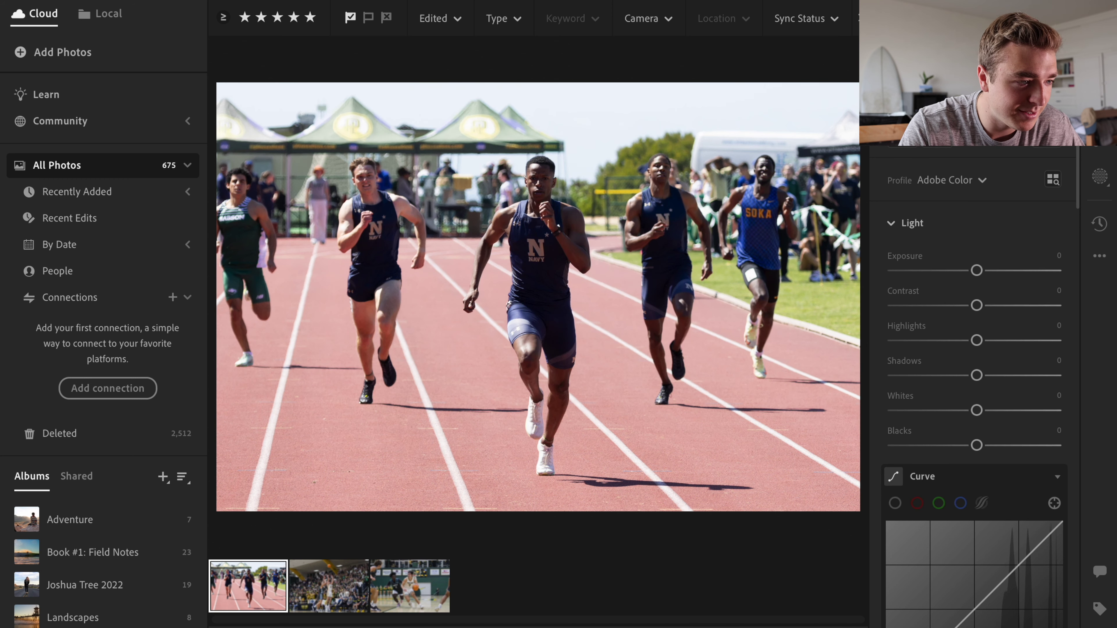
key(backslash)
key(backslash)
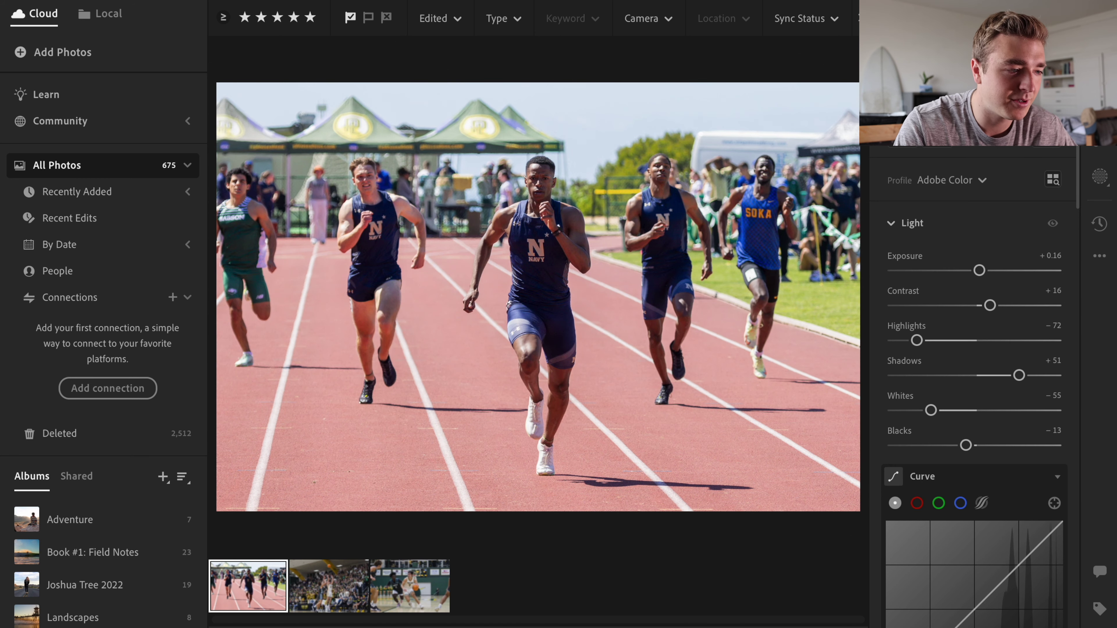
key(backslash)
key(backslash)
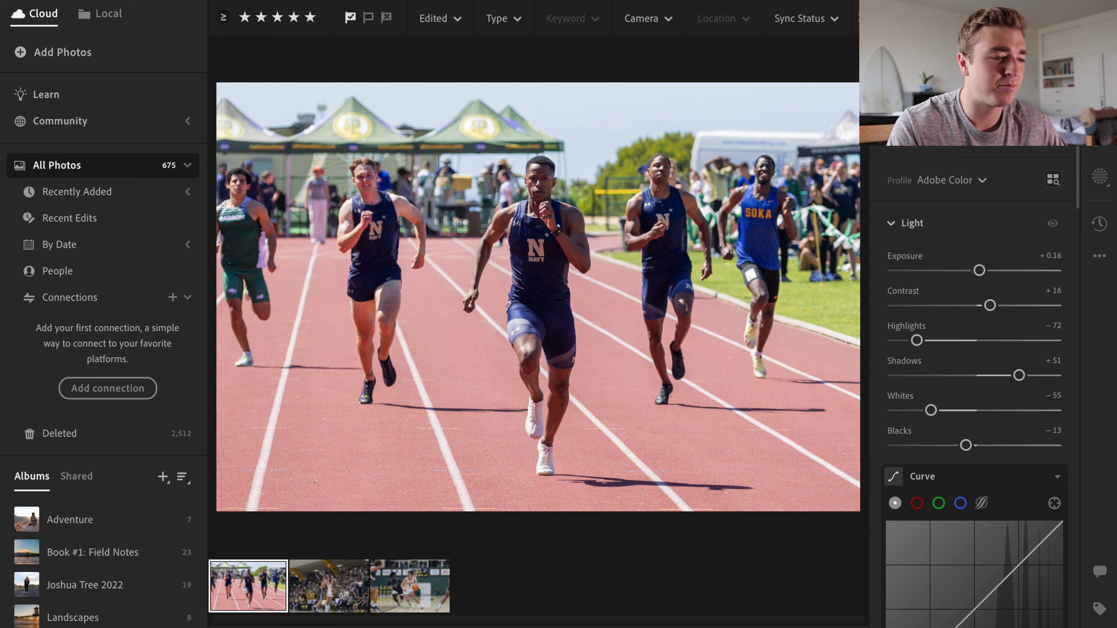
key(backslash)
key(backslash)
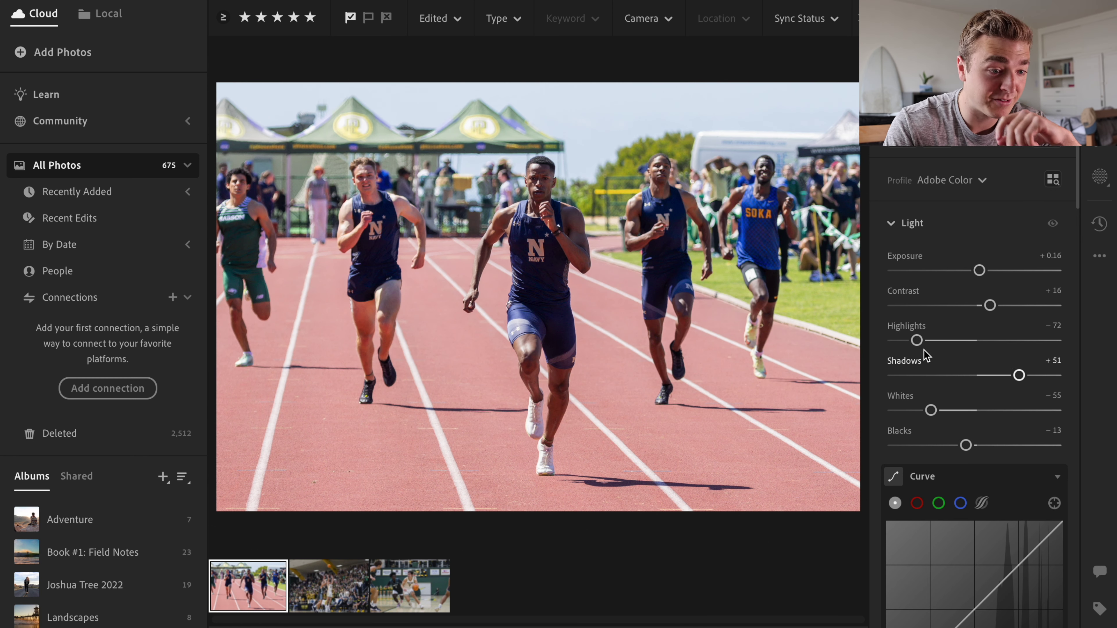
- Set the sprint photo's highlights to -65
mouse_move(918, 341)
mouse_down()
mouse_move(939, 353)
mouse_move(924, 354)
mouse_up()
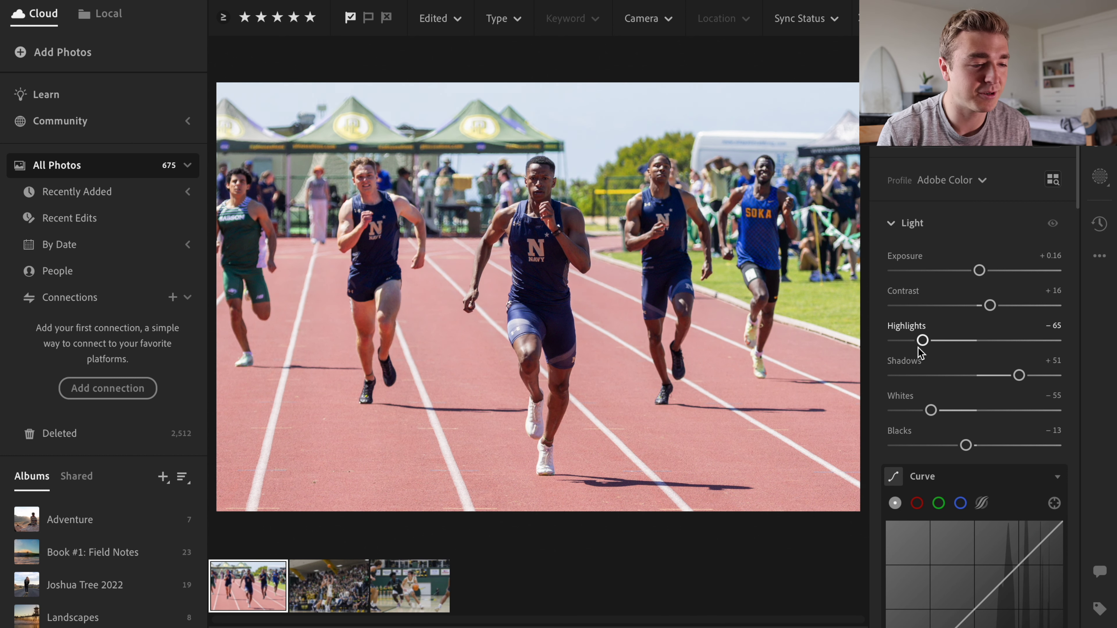
- Change the sprint photo's color profile to Adobe Portrait
click(954, 180)
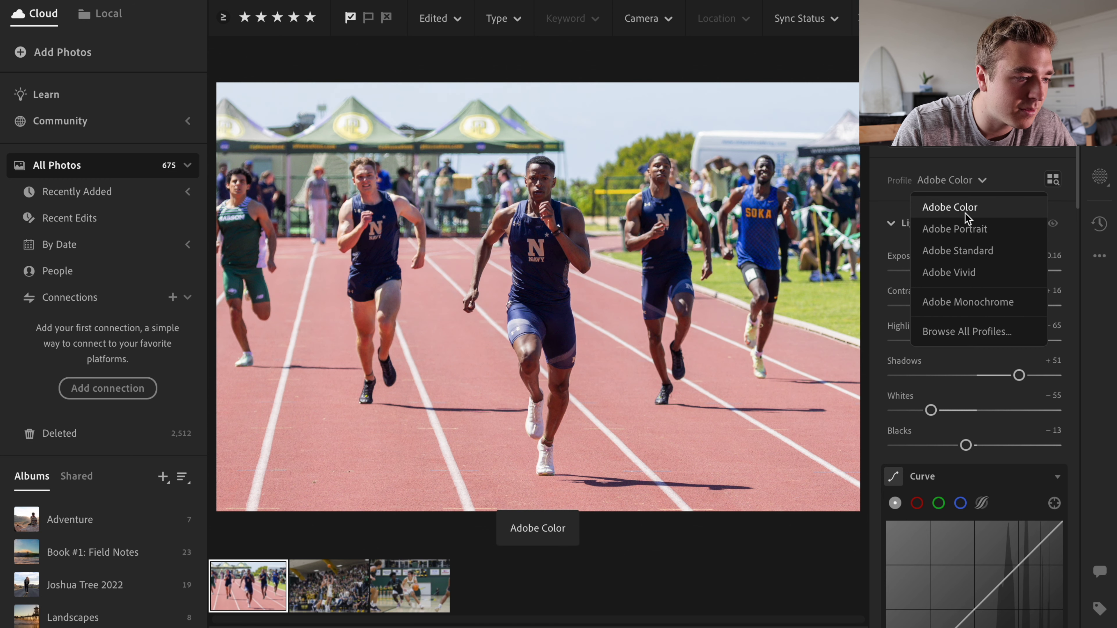
click(970, 229)
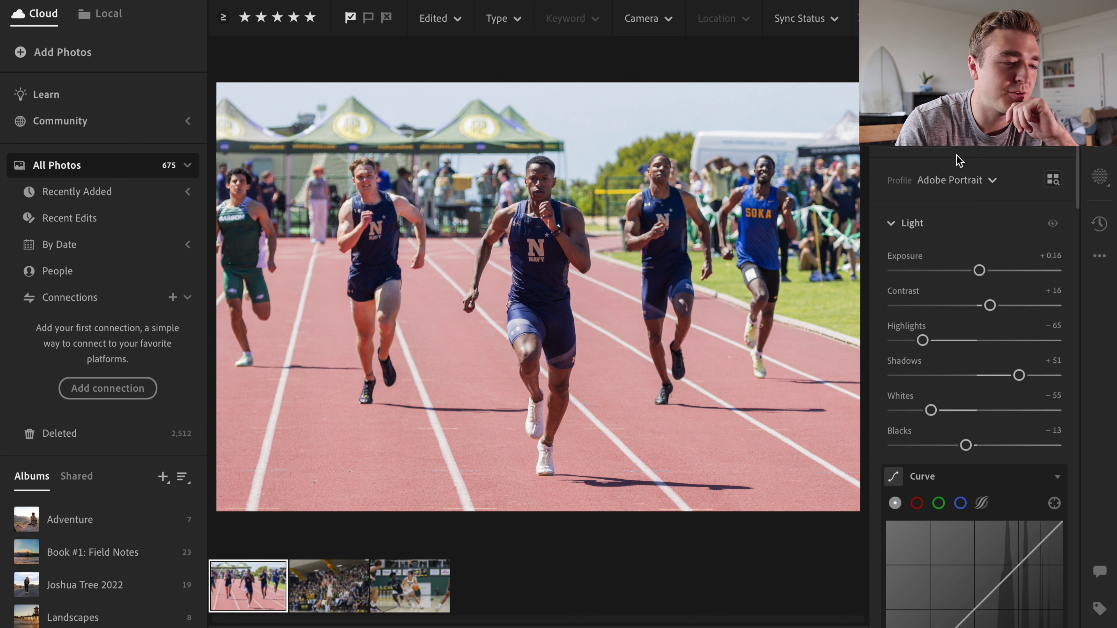
- Tighten the sprint photo's crop from the right side and reposition the image so all five runners stay in frame
key(c)
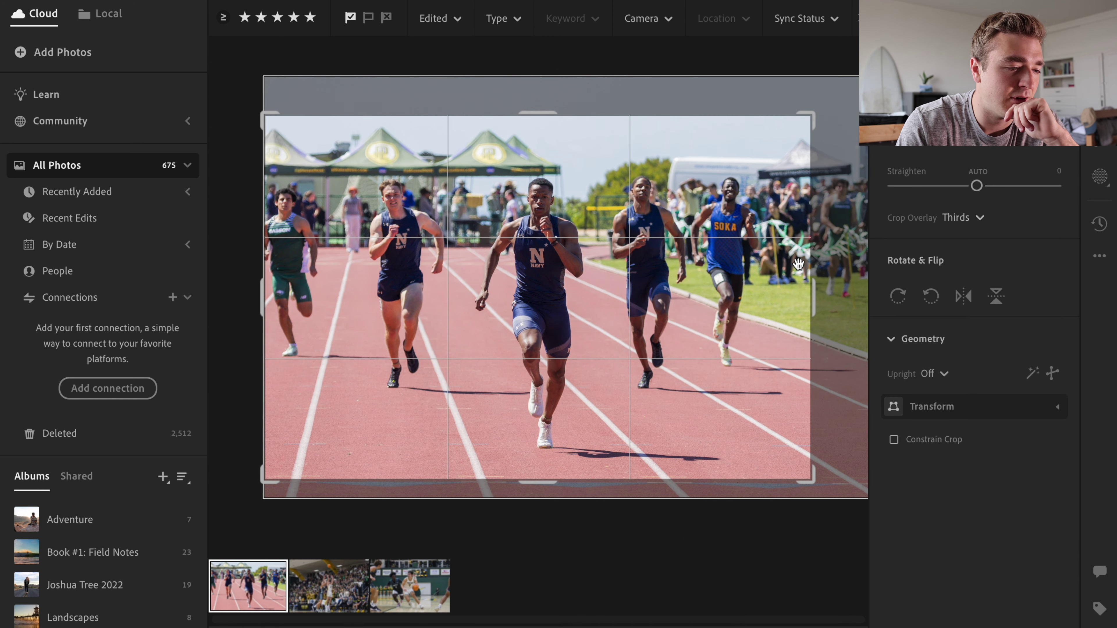
drag(810, 277, 738, 284)
drag(287, 299, 255, 310)
drag(722, 228, 720, 222)
key(Return)
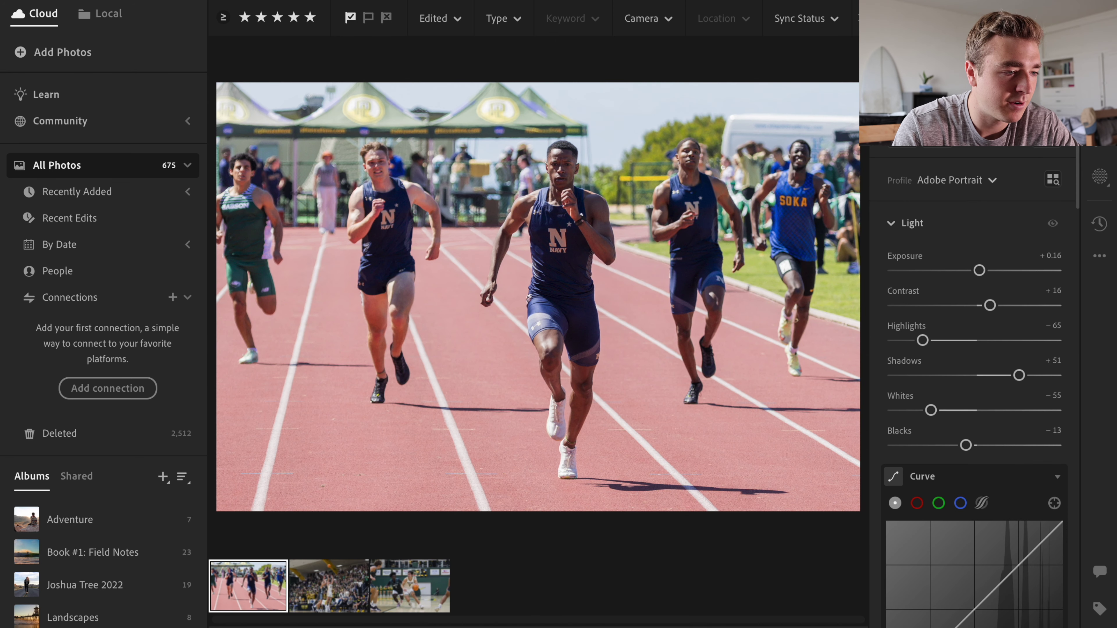
- Loosen the sprint photo's crop slightly on the right and shift the image to keep the lead runner centered
key(c)
drag(798, 290, 817, 290)
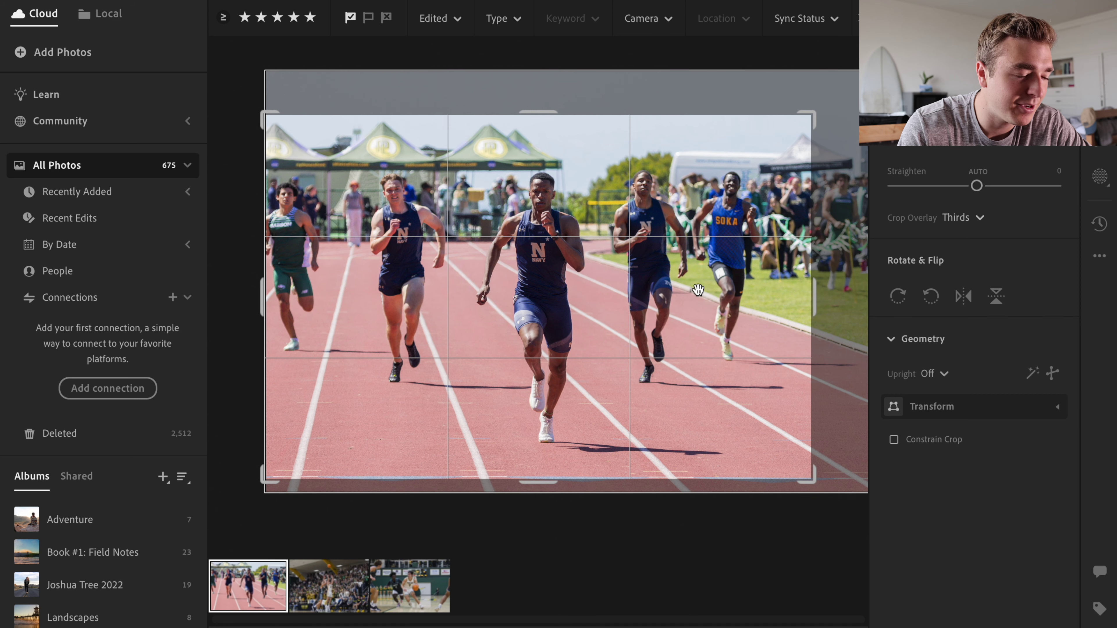
drag(699, 291, 704, 290)
key(Return)
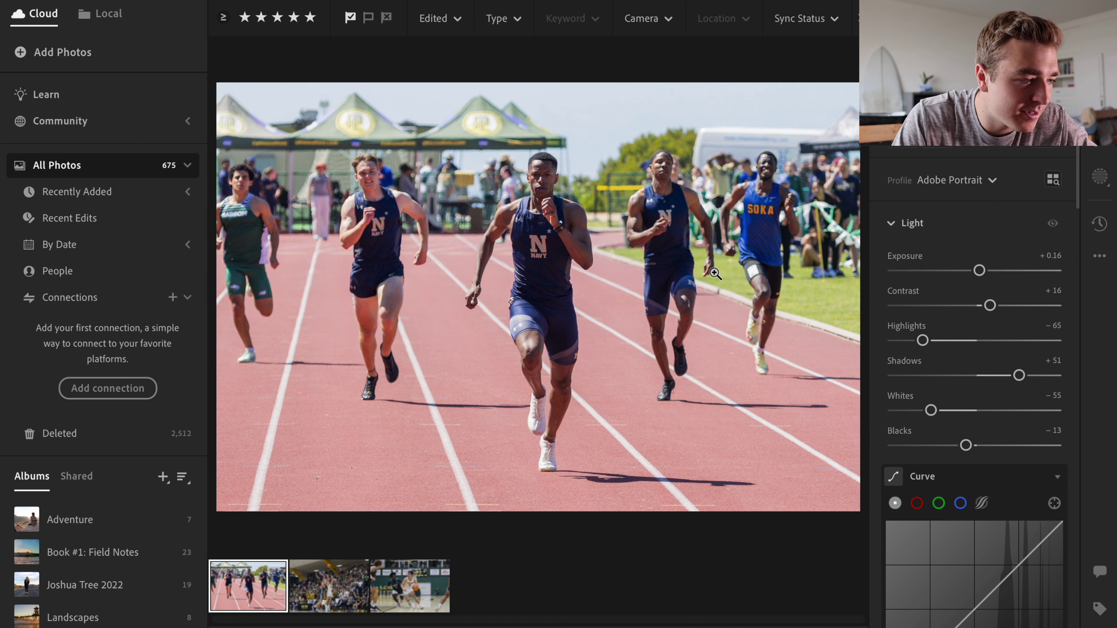
- Raise the sprint photo's overall shadows to +66
scroll(1007, 302, down, 1)
scroll(1006, 302, down, 1)
drag(1018, 360, 1033, 360)
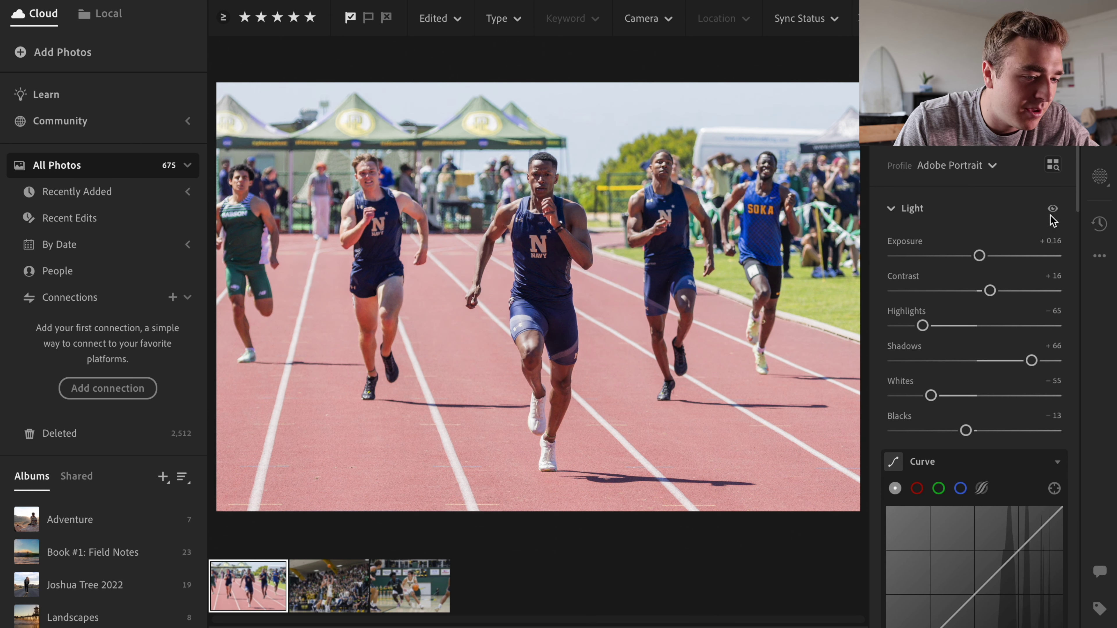
- Create a mask that covers the five runners in the sprint photo
click(1101, 147)
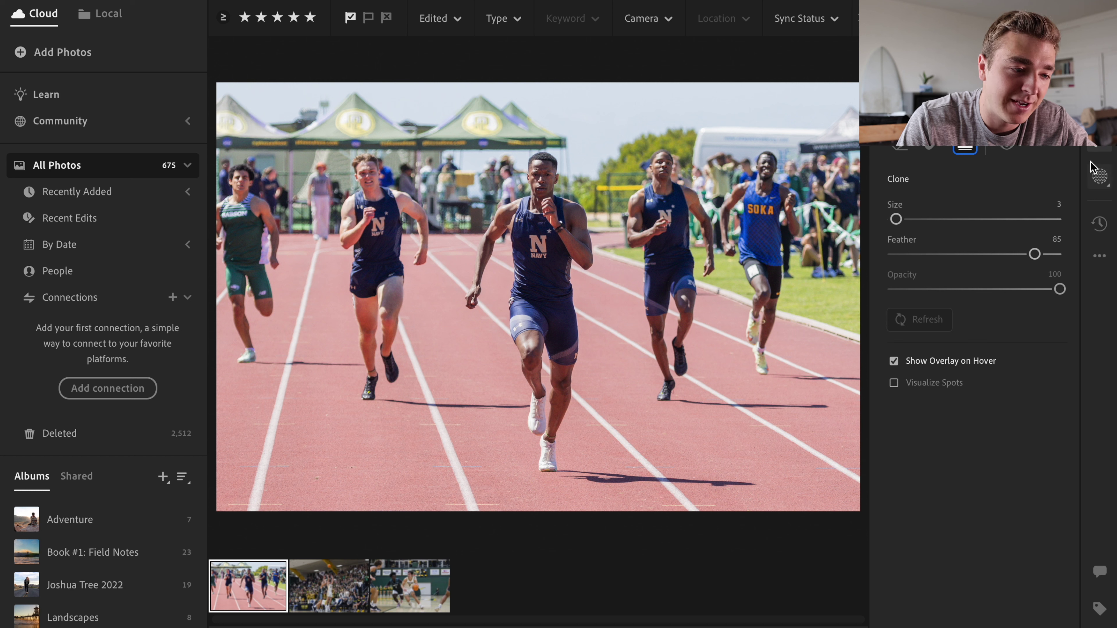
click(1097, 174)
click(906, 161)
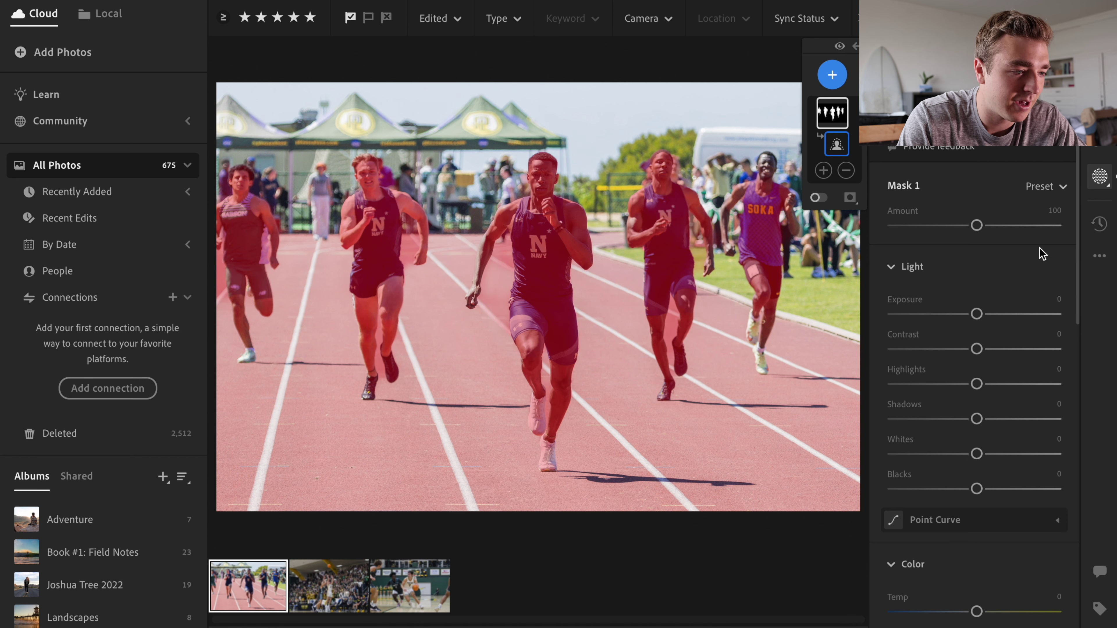
- Set the runners mask's shadows to +8 and its highlights to -30
scroll(977, 285, down, 1)
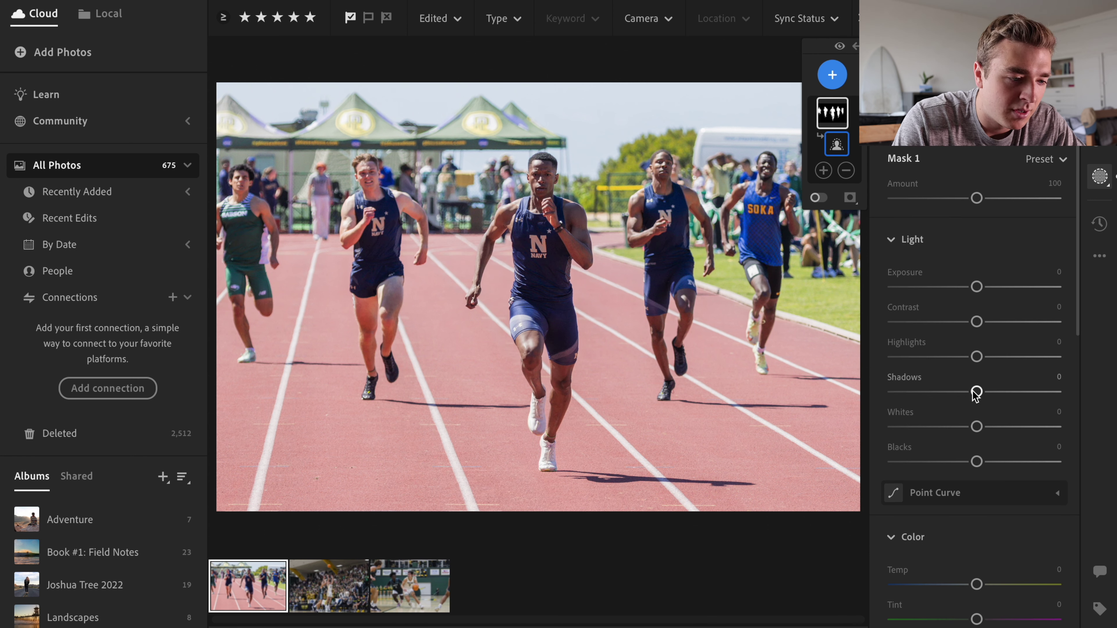
mouse_move(975, 393)
mouse_down()
mouse_move(999, 407)
mouse_move(982, 403)
mouse_up()
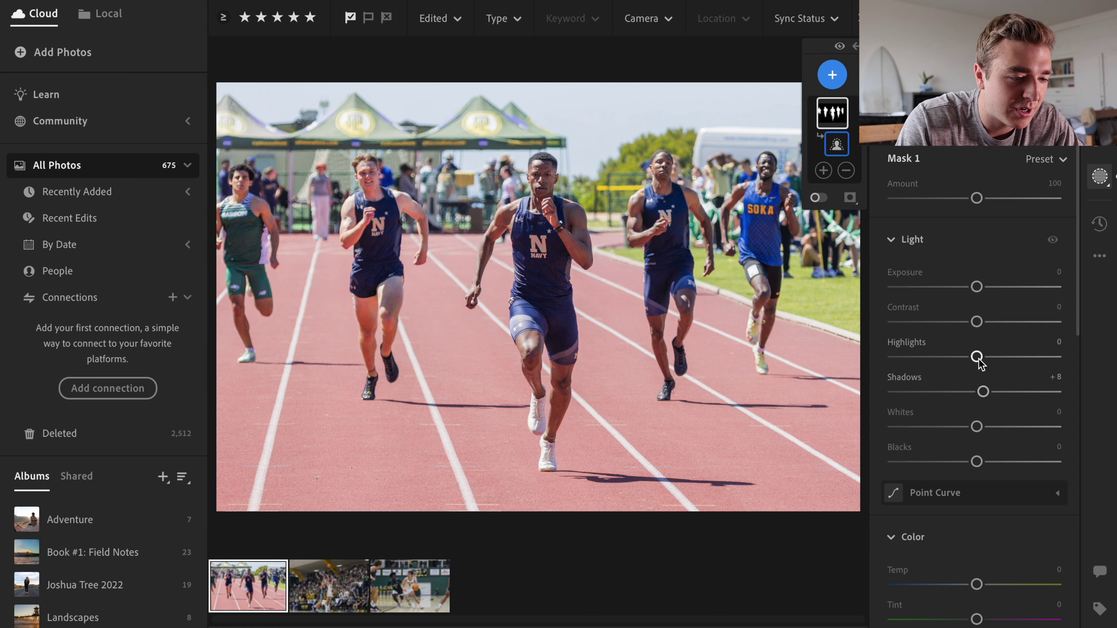
drag(976, 358, 951, 358)
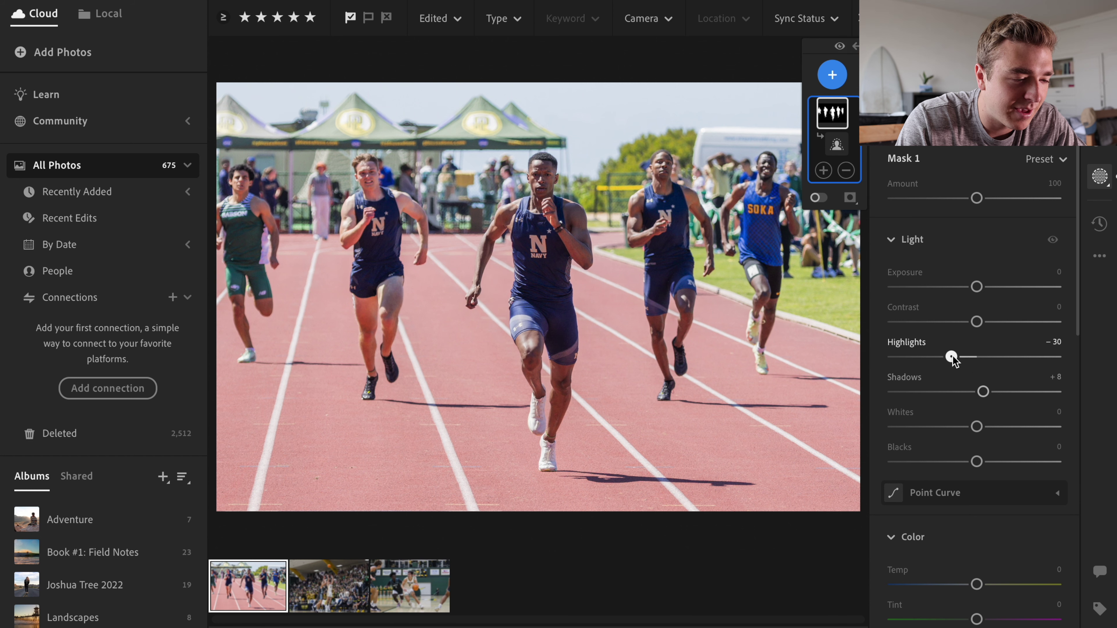
- Compare the masked sprint photo with its original version
key(backslash)
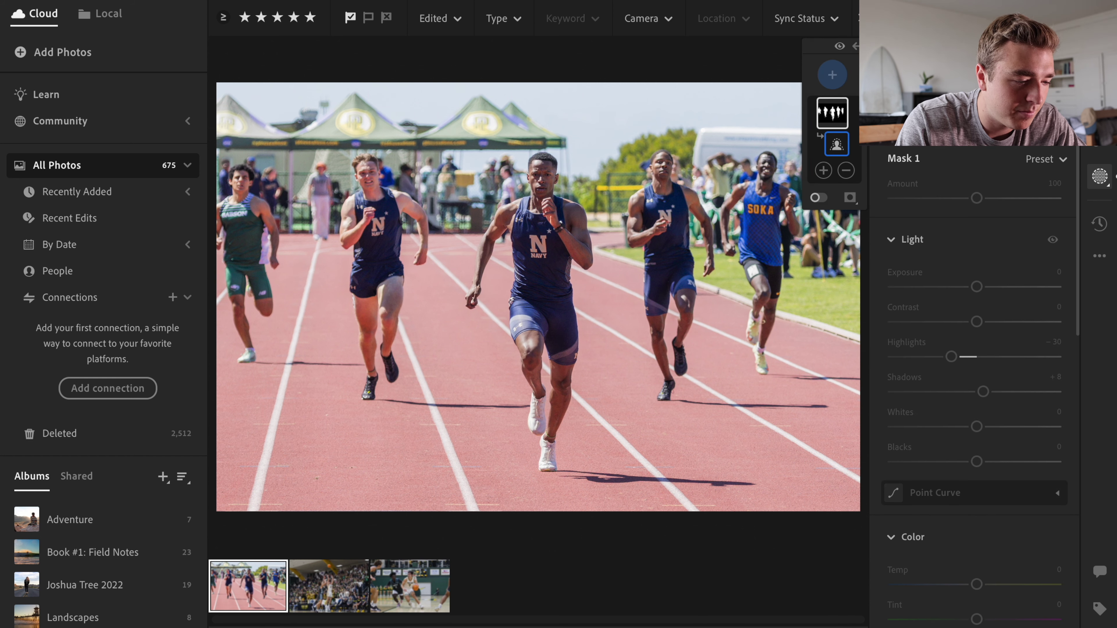
key(backslash)
key(backslash)
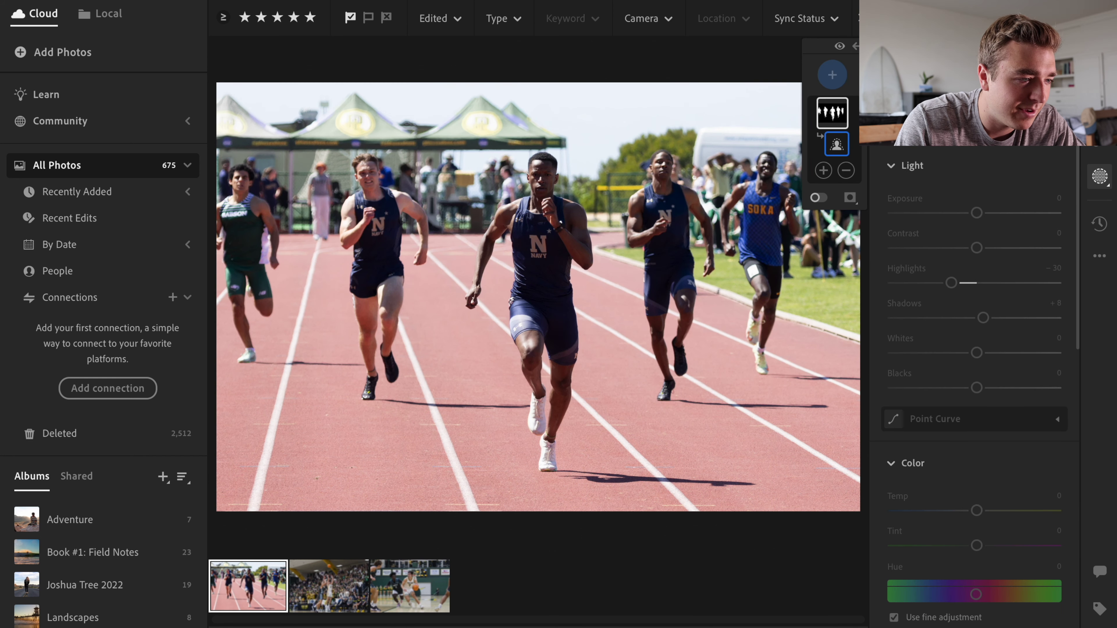
key(backslash)
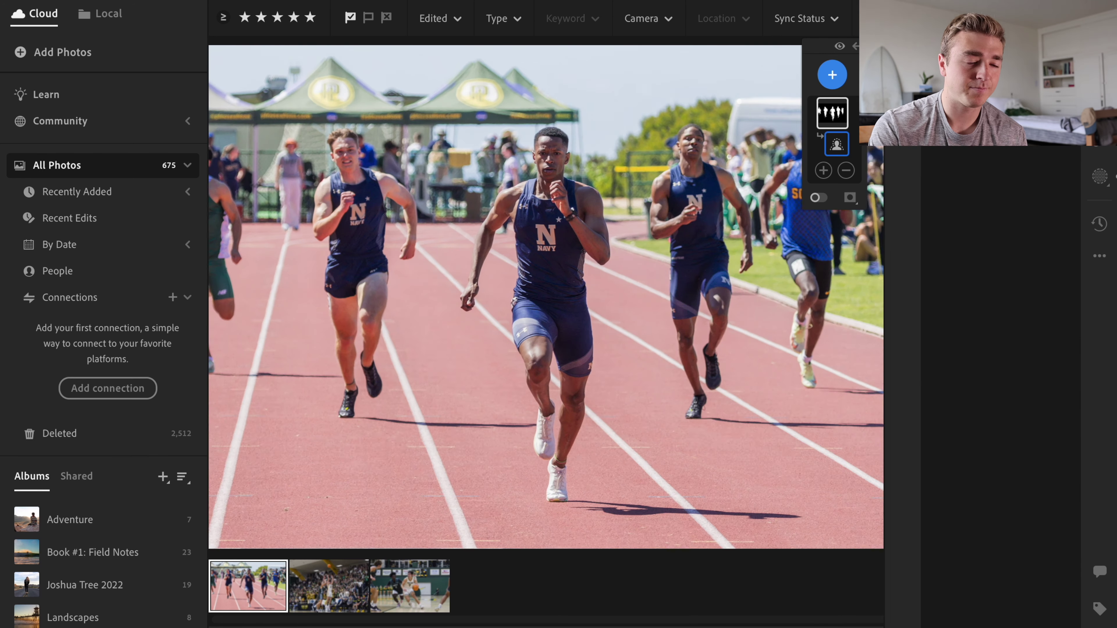
key(shift+p)
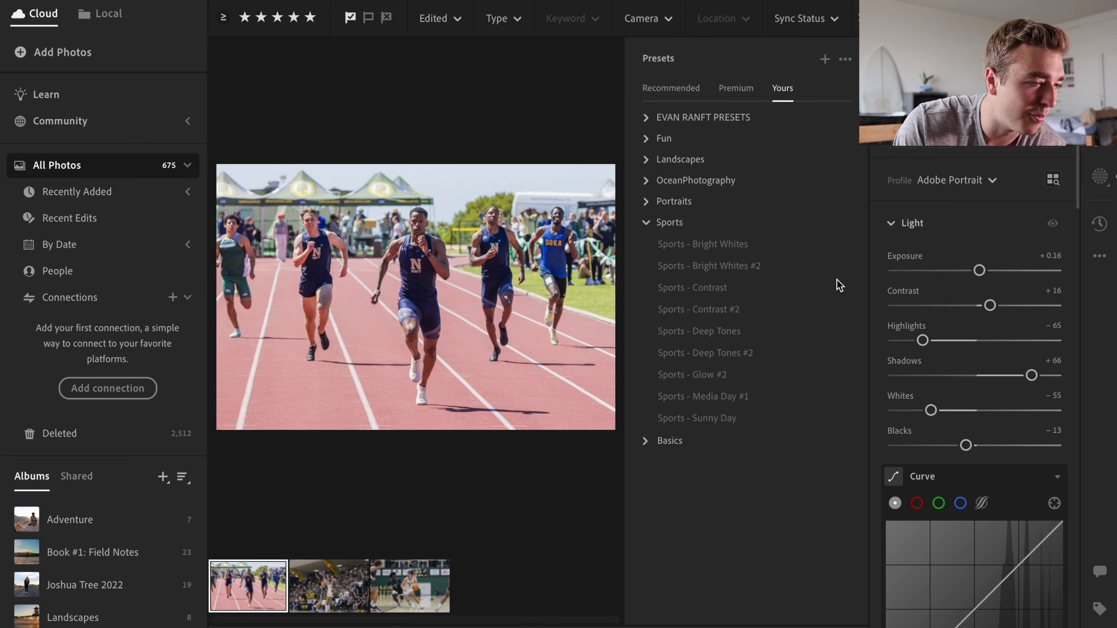
click(833, 288)
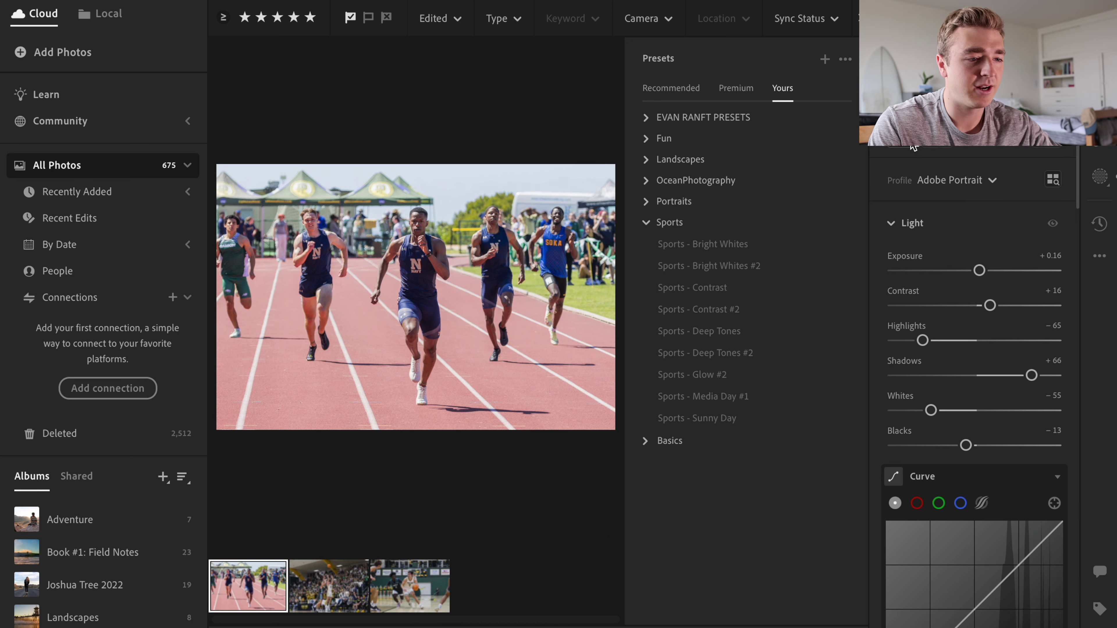
scroll(974, 396, down, 3)
key(shift+p)
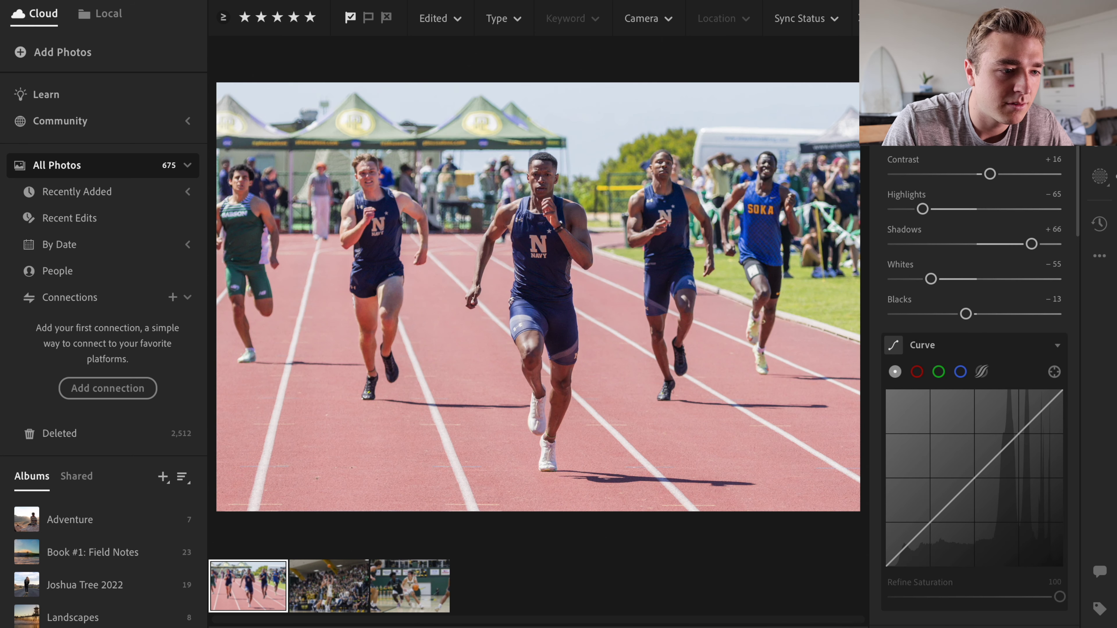
- Set the sprint photo's vibrance to +9 and reduce the orange saturation in the Color Mixer to -15
scroll(987, 195, down, 8)
drag(976, 450, 983, 414)
scroll(980, 434, down, 3)
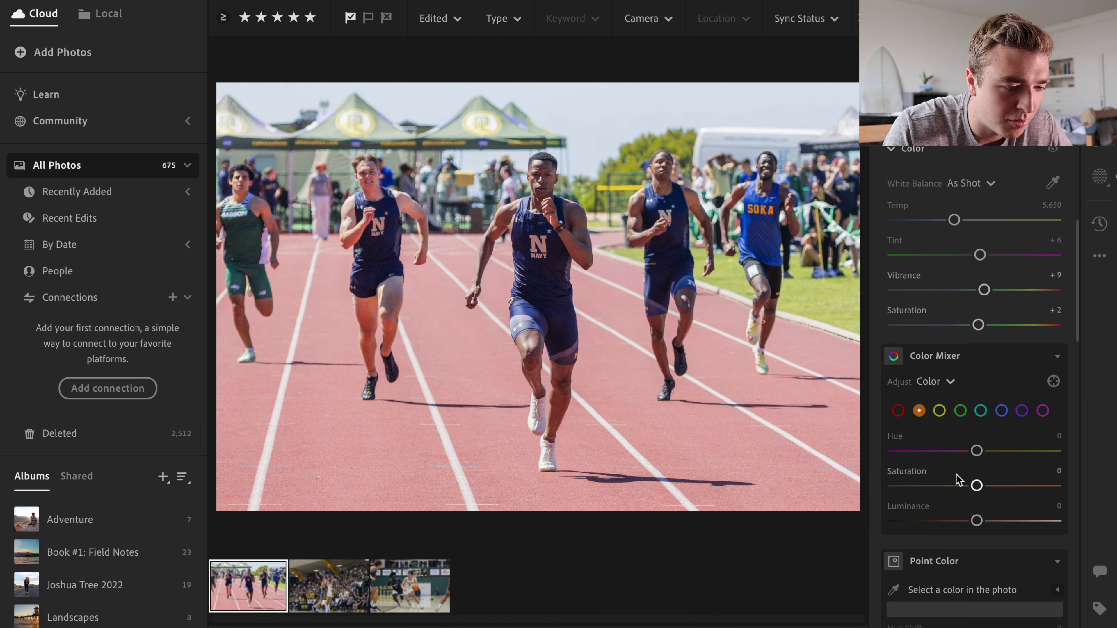
drag(977, 483, 961, 485)
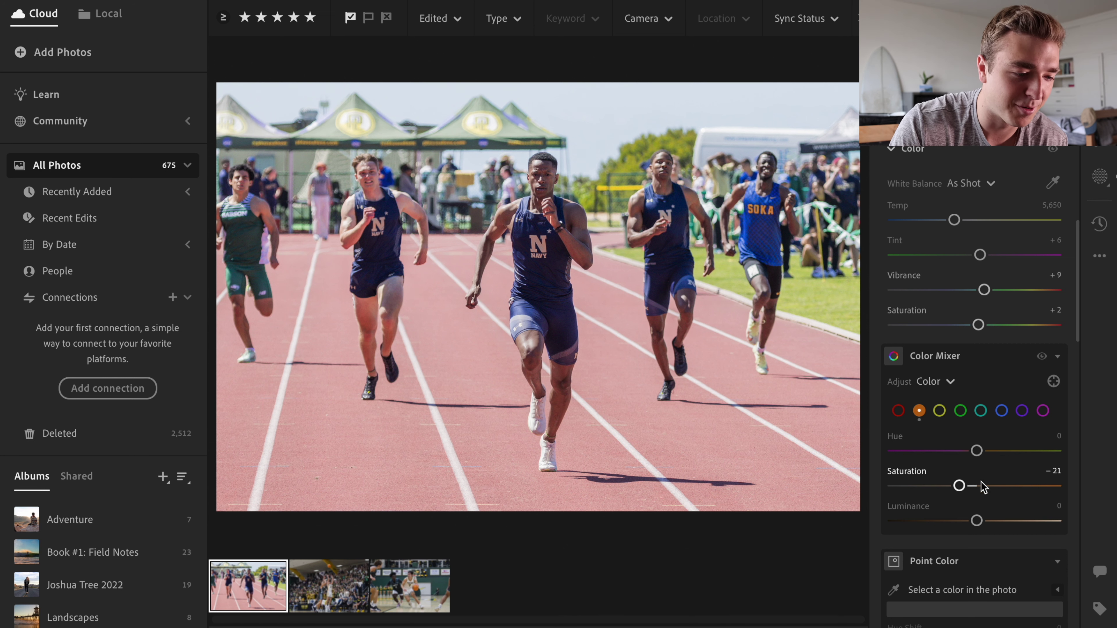
mouse_move(959, 486)
mouse_down()
mouse_move(1010, 485)
mouse_move(955, 482)
mouse_up()
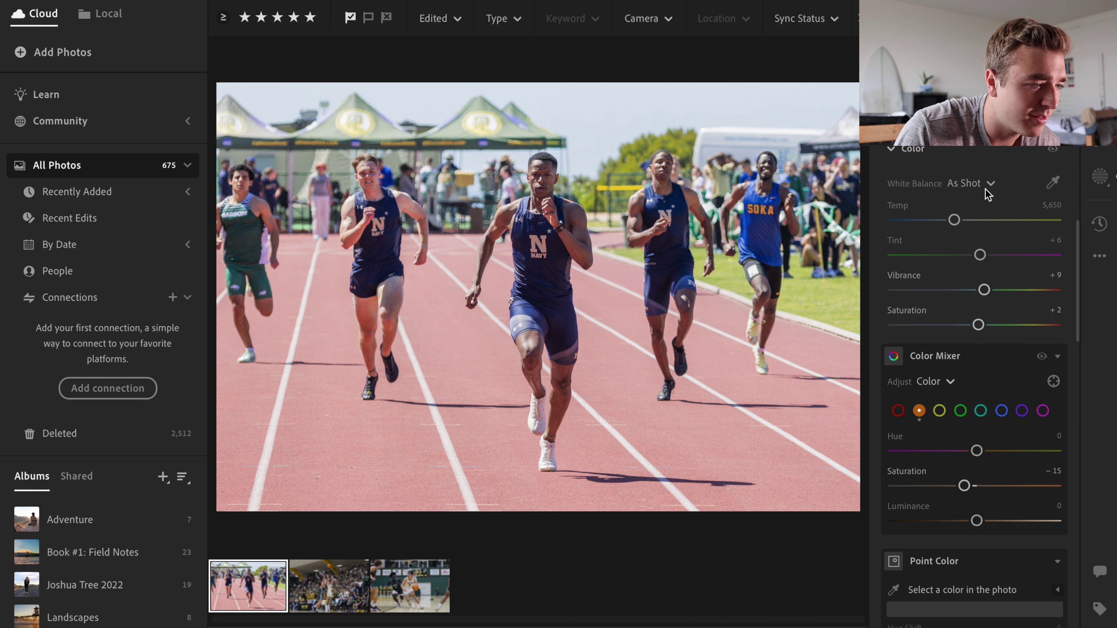
- Inspect the lead runner's face and jersey up close, and bring up the photo's manual noise reduction settings
click(546, 201)
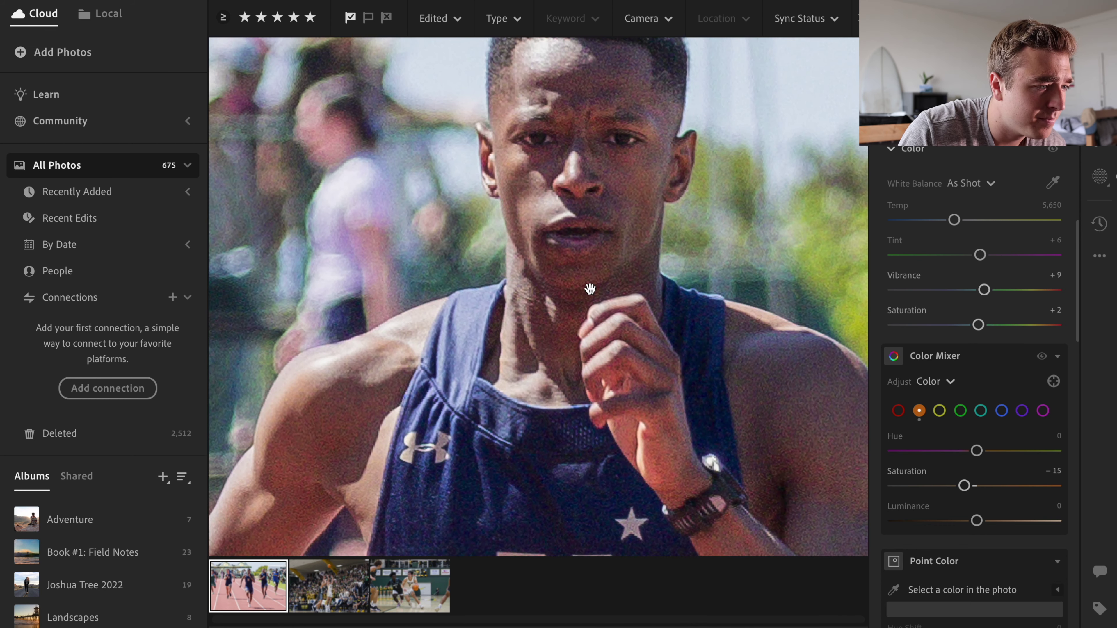
click(601, 310)
scroll(949, 334, down, 10)
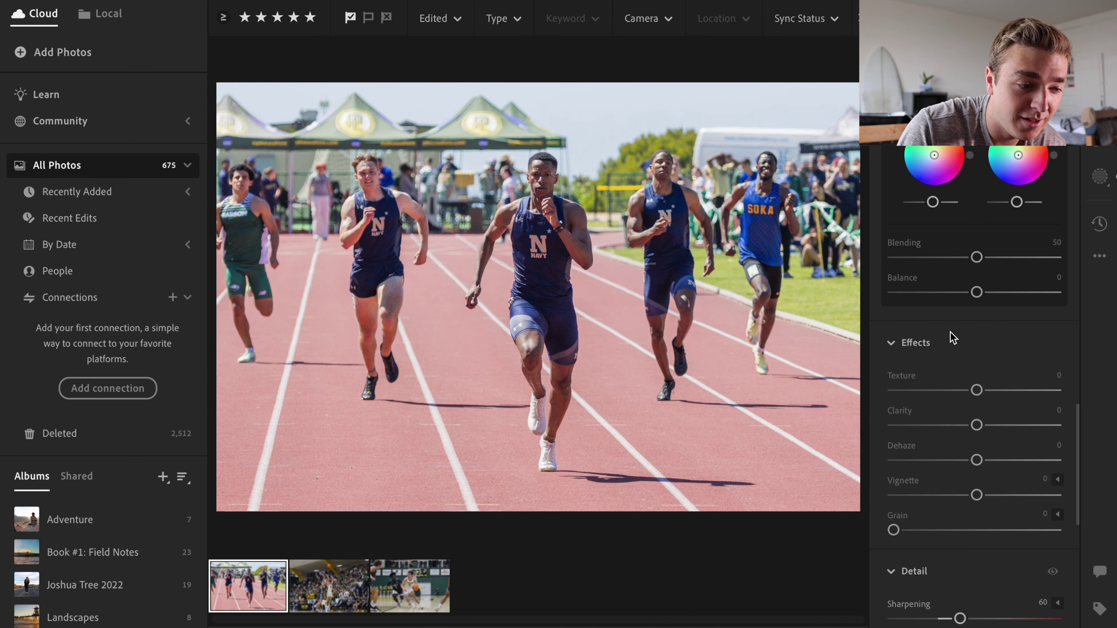
scroll(954, 343, down, 7)
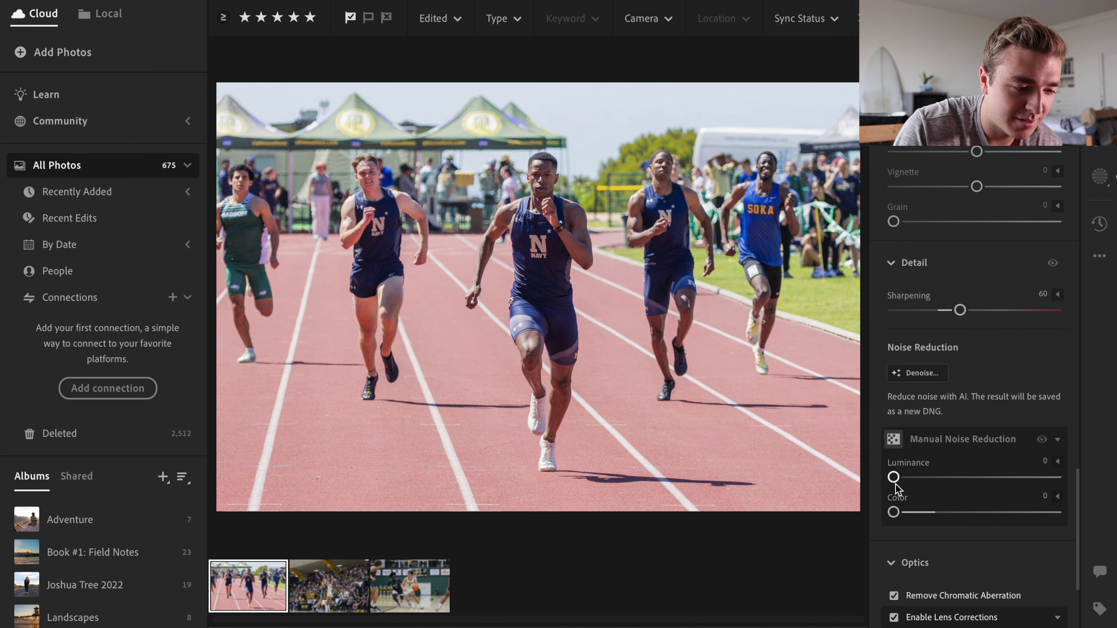